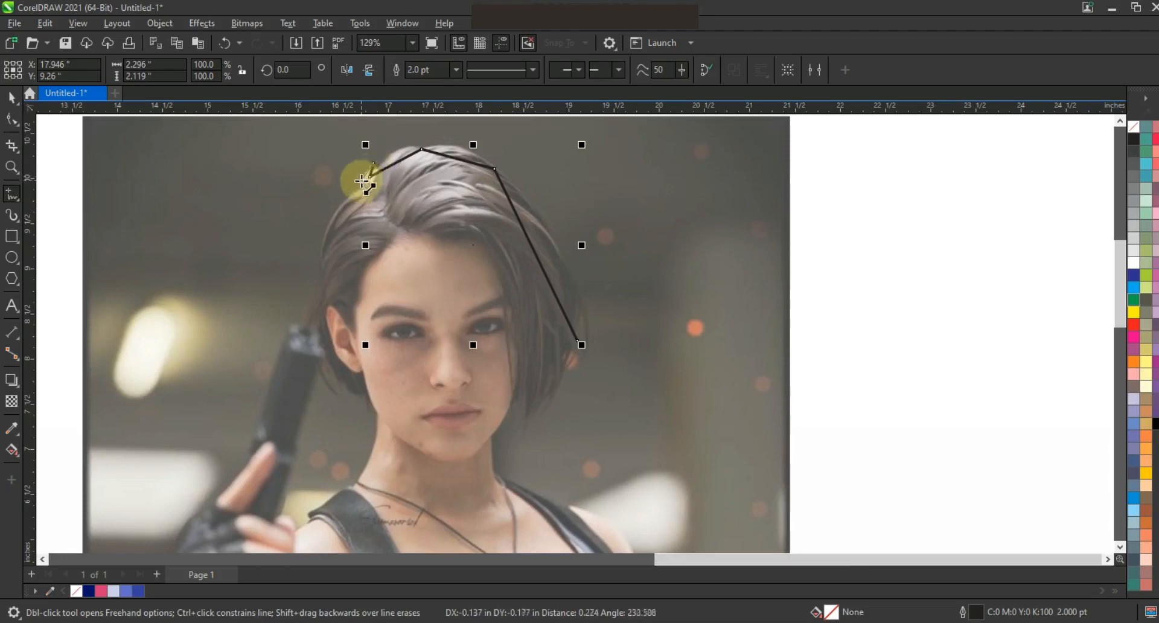
# Trace straight outline segments down the pistol and around the far-side hair tips to the neck and shoulder.
pyautogui.click(319, 285)
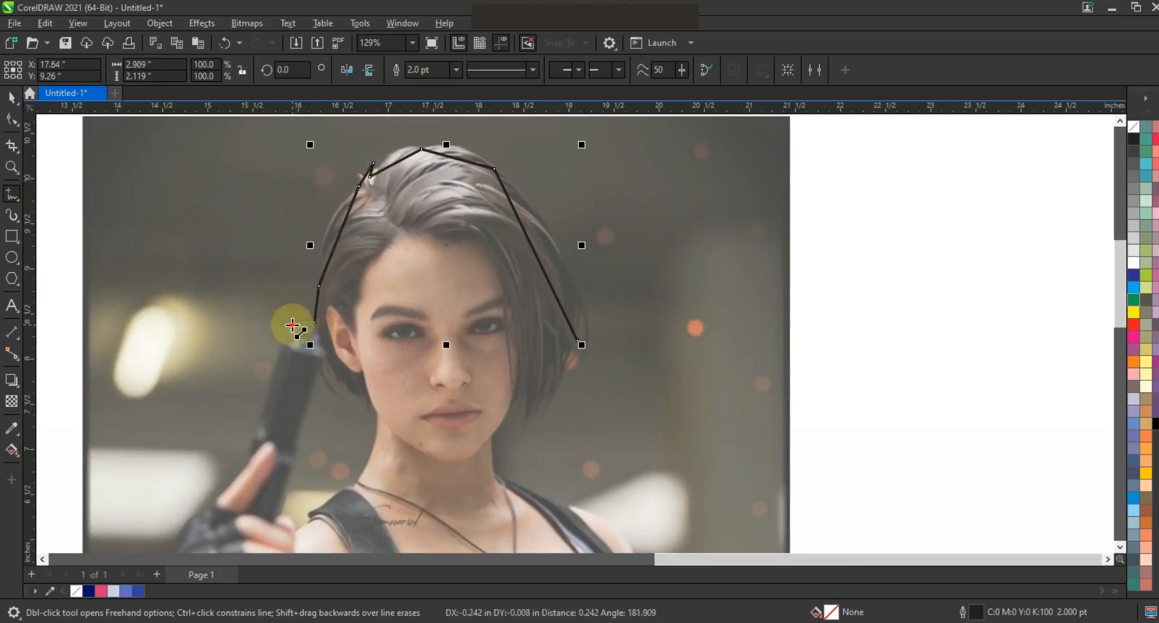
pyautogui.doubleClick(247, 460)
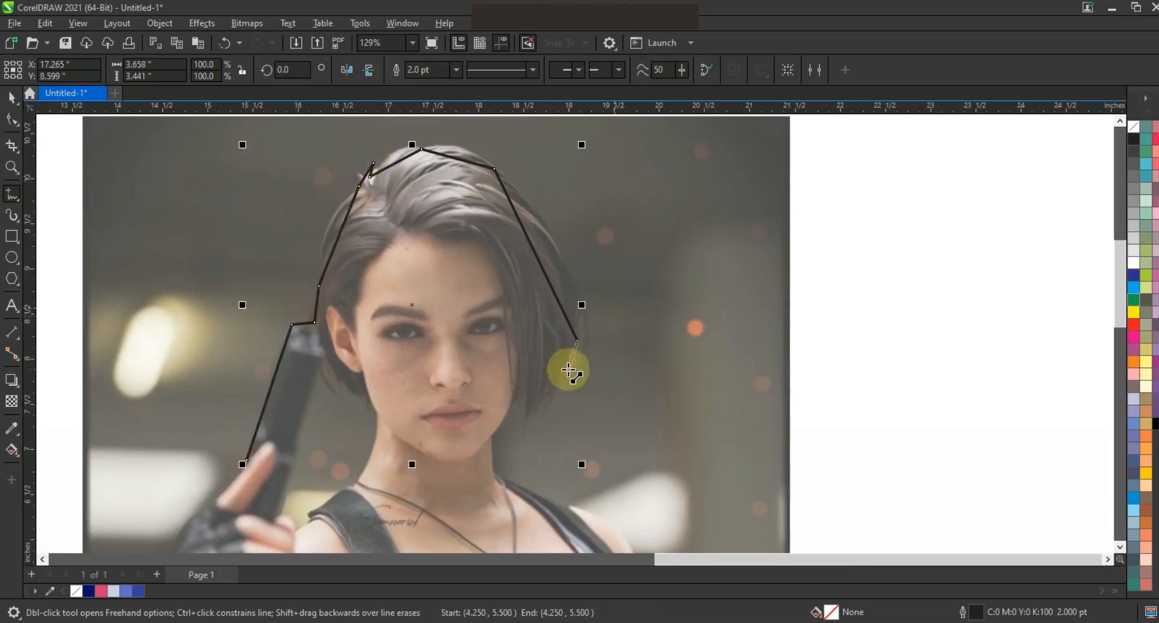
pyautogui.click(522, 430)
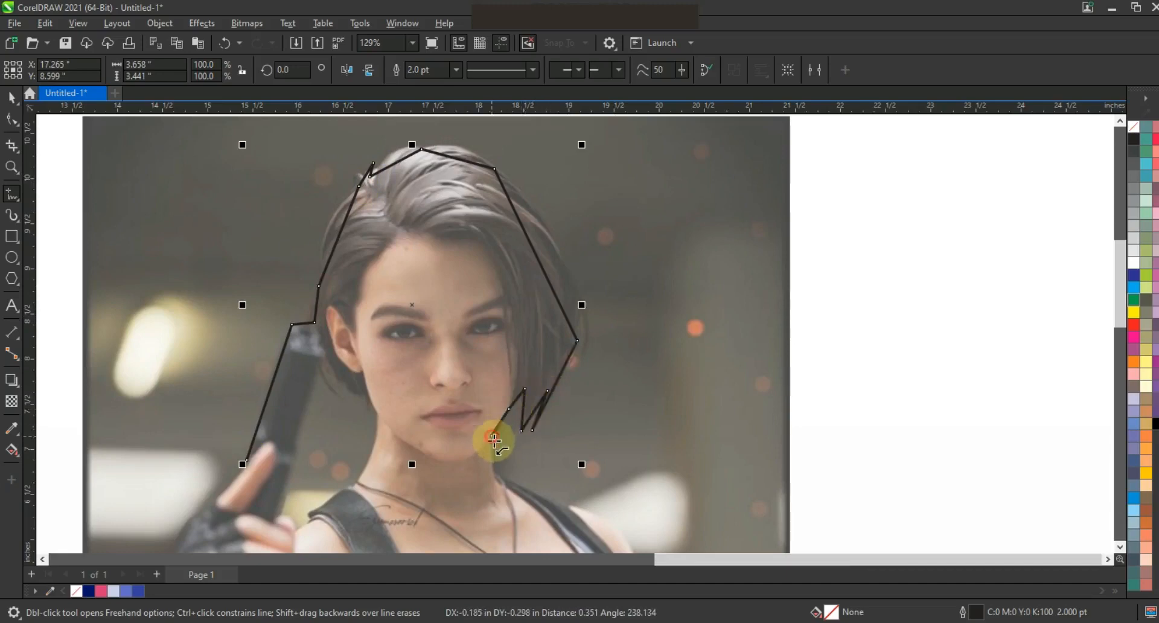
pyautogui.doubleClick(574, 508)
# Extend the silhouette outline from the shoulder down the lowered arm and across the waist to the holster.
pyautogui.press('F3')
pyautogui.press('z')
pyautogui.moveTo(406, 346); pyautogui.dragTo(692, 504)
pyautogui.press('space')
pyautogui.press('space')
pyautogui.click(594, 172)
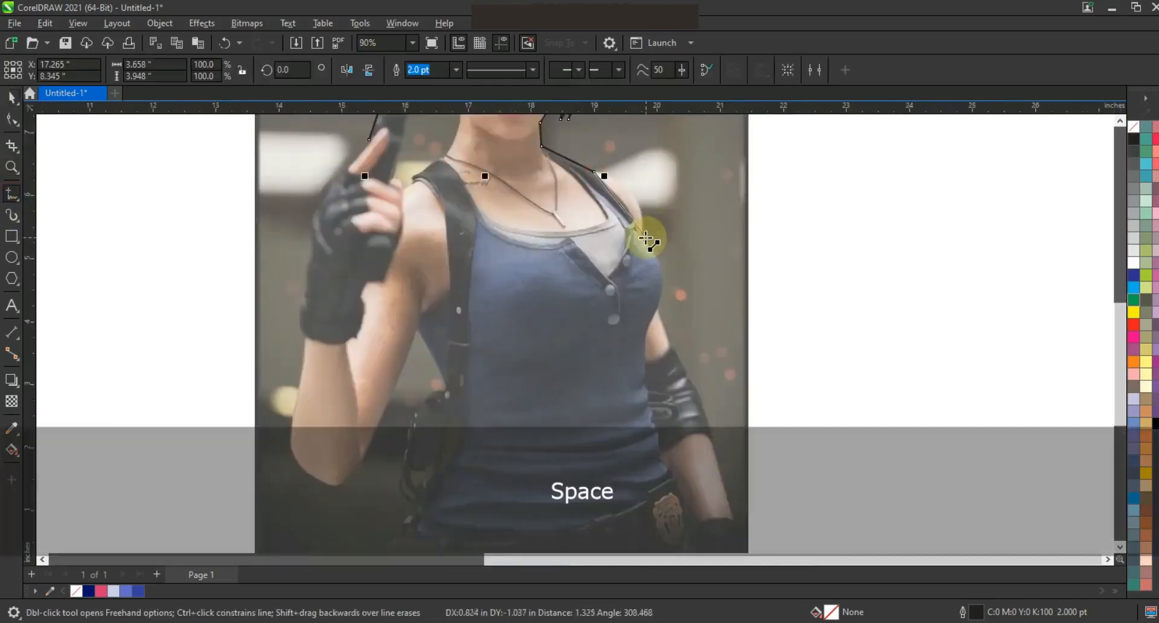
pyautogui.doubleClick(644, 237)
pyautogui.doubleClick(661, 313)
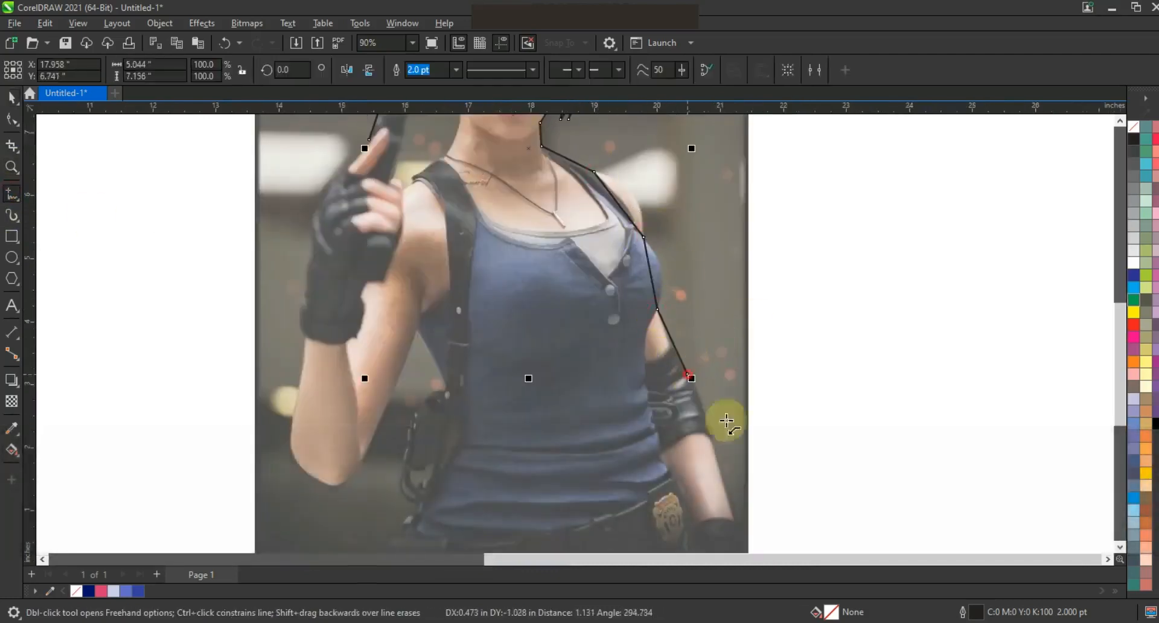
pyautogui.doubleClick(734, 521)
pyautogui.doubleClick(410, 519)
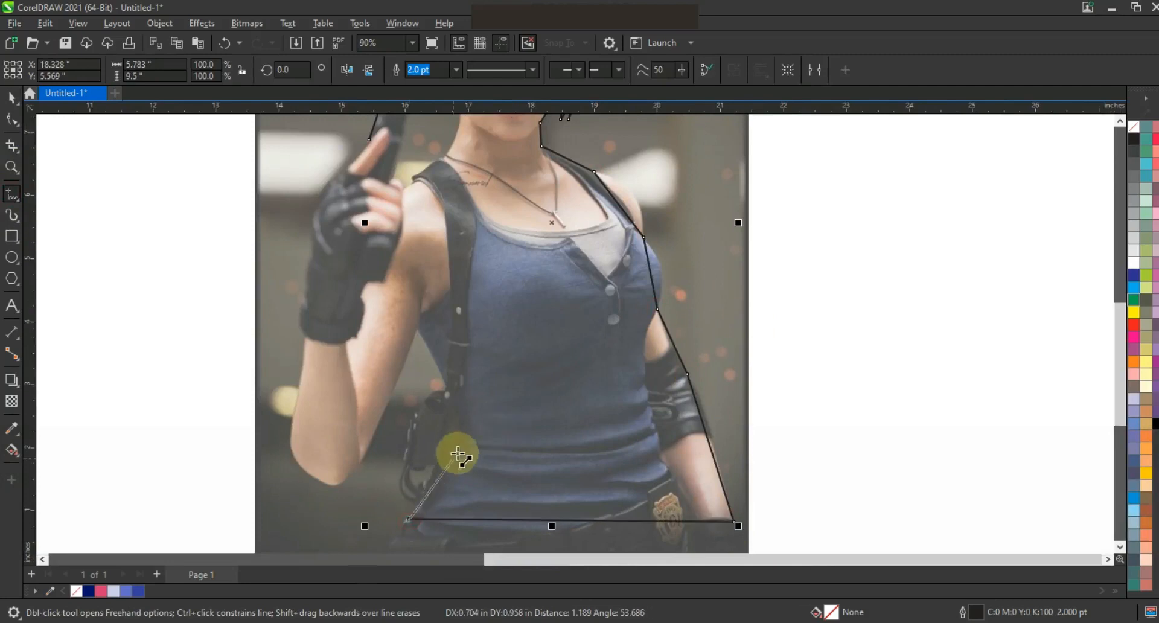
# Trace the holster, side of the torso, bent elbow, forearm and glove to close the silhouette outline.
pyautogui.doubleClick(406, 463)
pyautogui.doubleClick(418, 329)
pyautogui.doubleClick(366, 452)
pyautogui.doubleClick(347, 475)
pyautogui.doubleClick(300, 464)
pyautogui.doubleClick(299, 391)
pyautogui.doubleClick(308, 335)
pyautogui.doubleClick(311, 254)
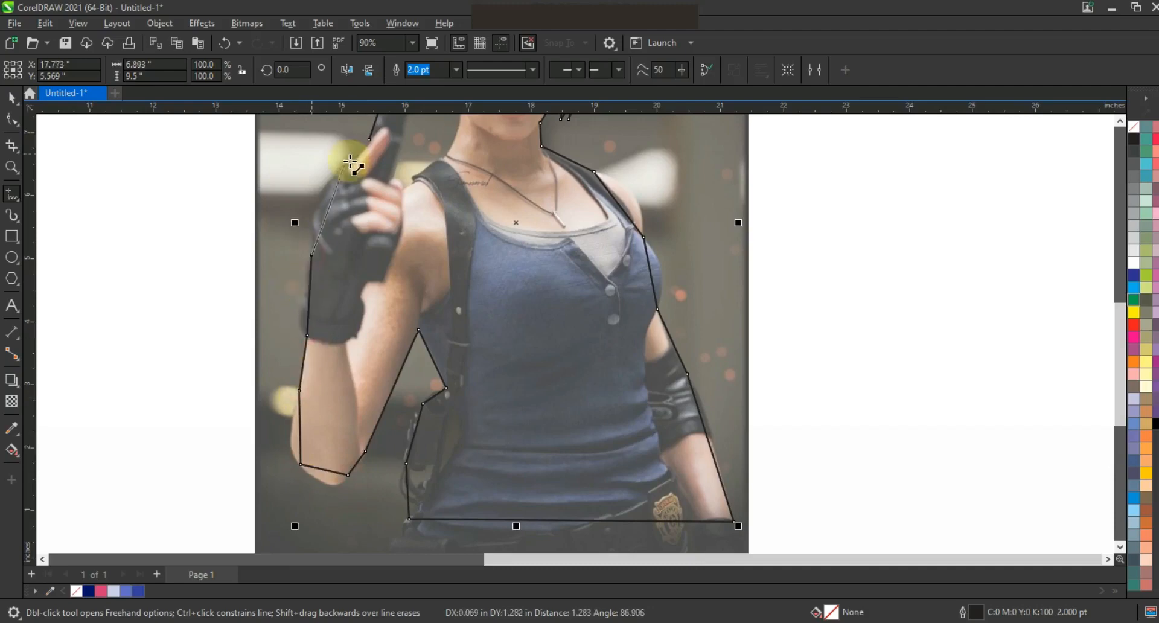
# Convert the silhouette's segments to curves and bend those around the crown and pistol side of the hair.
pyautogui.press('F10')
pyautogui.press('F3')
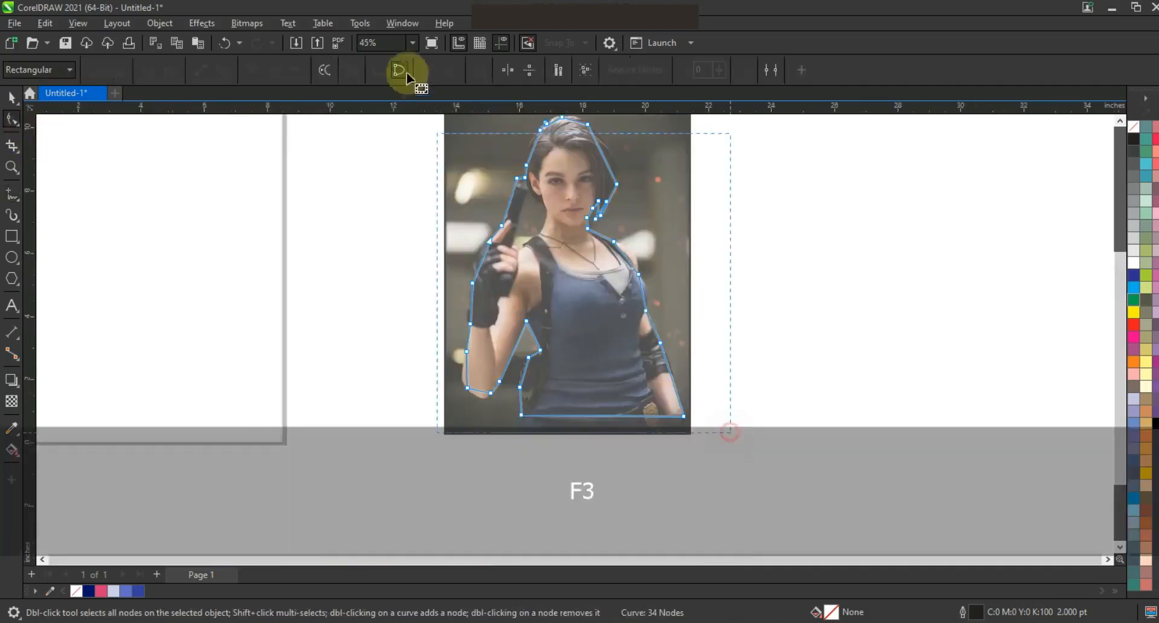
pyautogui.hotkey('shift', 'F2')
pyautogui.click(13, 167)
pyautogui.moveTo(487, 364); pyautogui.dragTo(784, 108)
pyautogui.press('F10')
pyautogui.moveTo(851, 231); pyautogui.dragTo(845, 219)
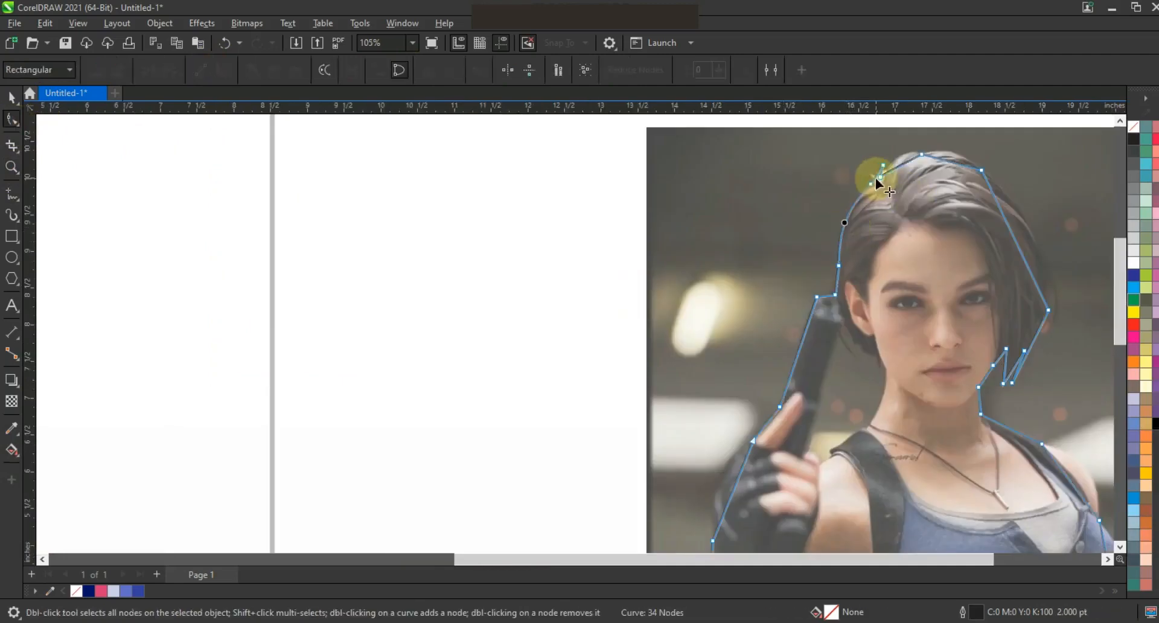
pyautogui.moveTo(902, 167); pyautogui.dragTo(899, 162)
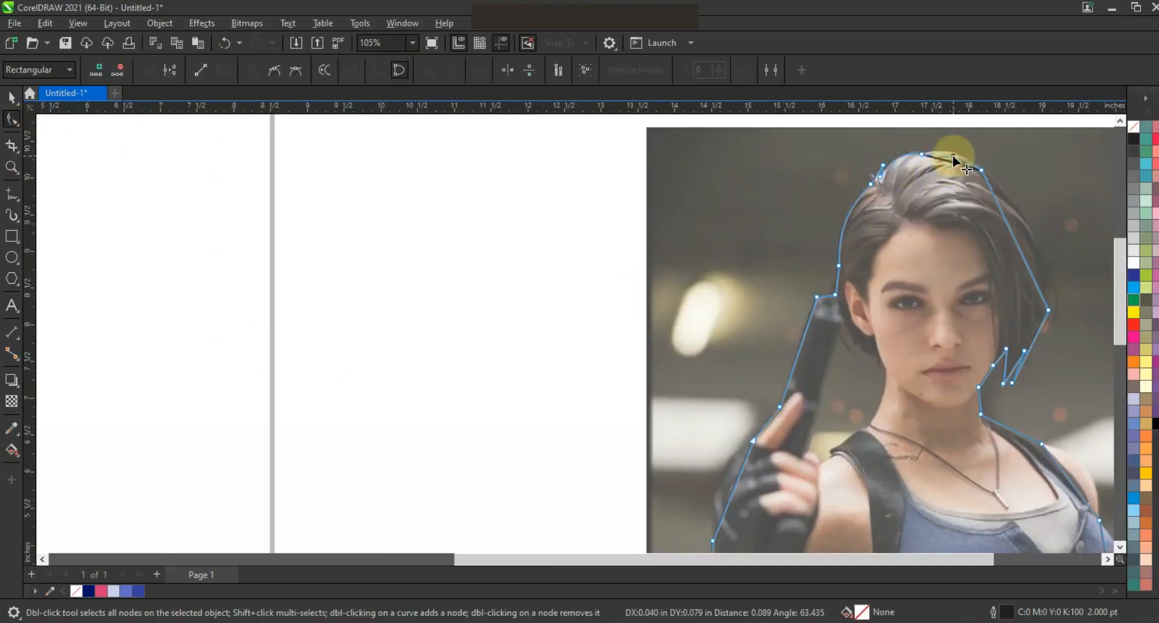
# Bend the outline along the far side of the hair and its pointed tips.
pyautogui.moveTo(1017, 238); pyautogui.dragTo(1027, 231)
pyautogui.moveTo(1036, 330); pyautogui.dragTo(1009, 365)
pyautogui.moveTo(999, 359); pyautogui.dragTo(1000, 358)
# Curve the outline segments at the jaw, bare shoulder, gloved hand and pistol tip to follow the photo.
pyautogui.click(12, 167)
pyautogui.moveTo(678, 199); pyautogui.dragTo(1145, 526)
pyautogui.click(12, 120)
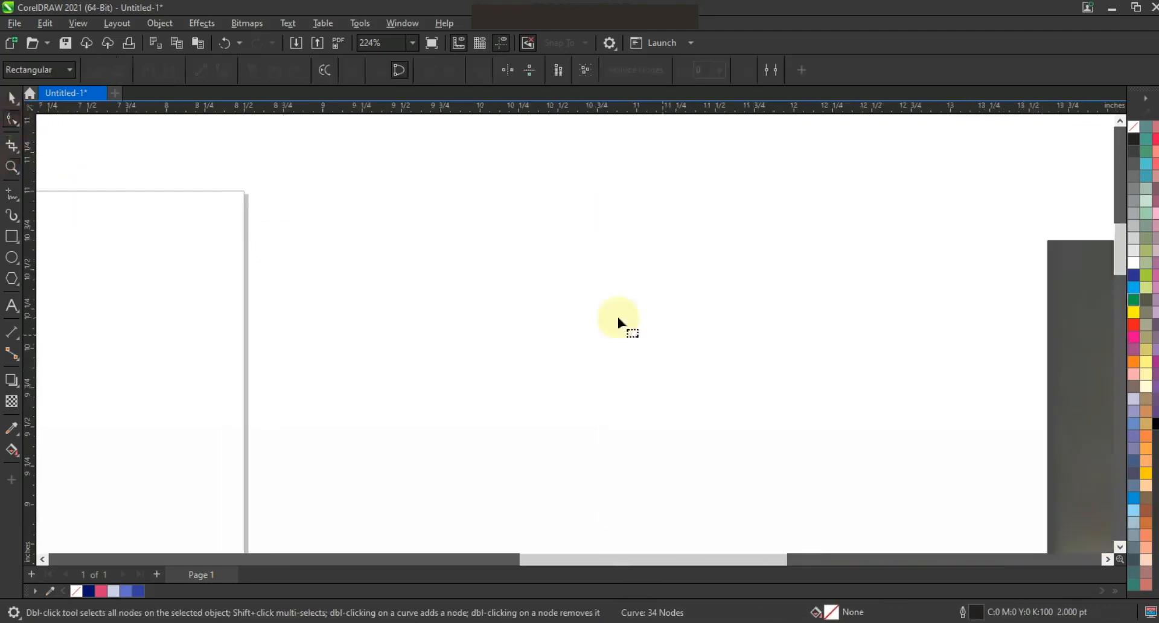
pyautogui.press('F3')
pyautogui.press('F3')
pyautogui.click(12, 167)
pyautogui.moveTo(510, 313); pyautogui.dragTo(879, 496)
pyautogui.click(12, 119)
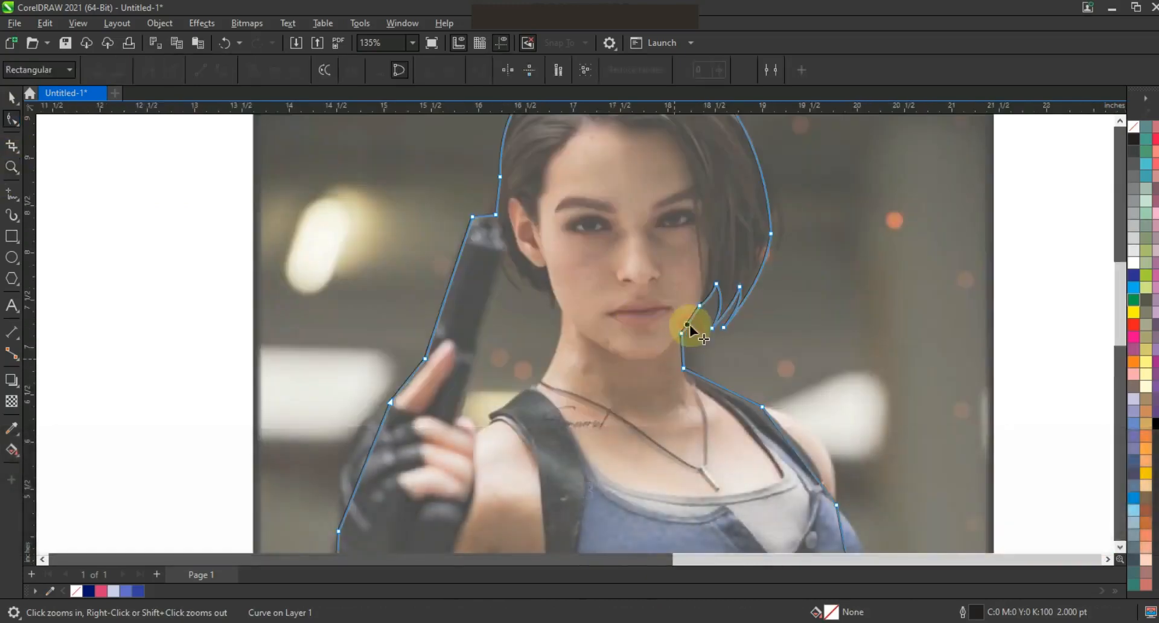
pyautogui.moveTo(688, 324); pyautogui.dragTo(689, 324)
pyautogui.moveTo(785, 437); pyautogui.dragTo(818, 441)
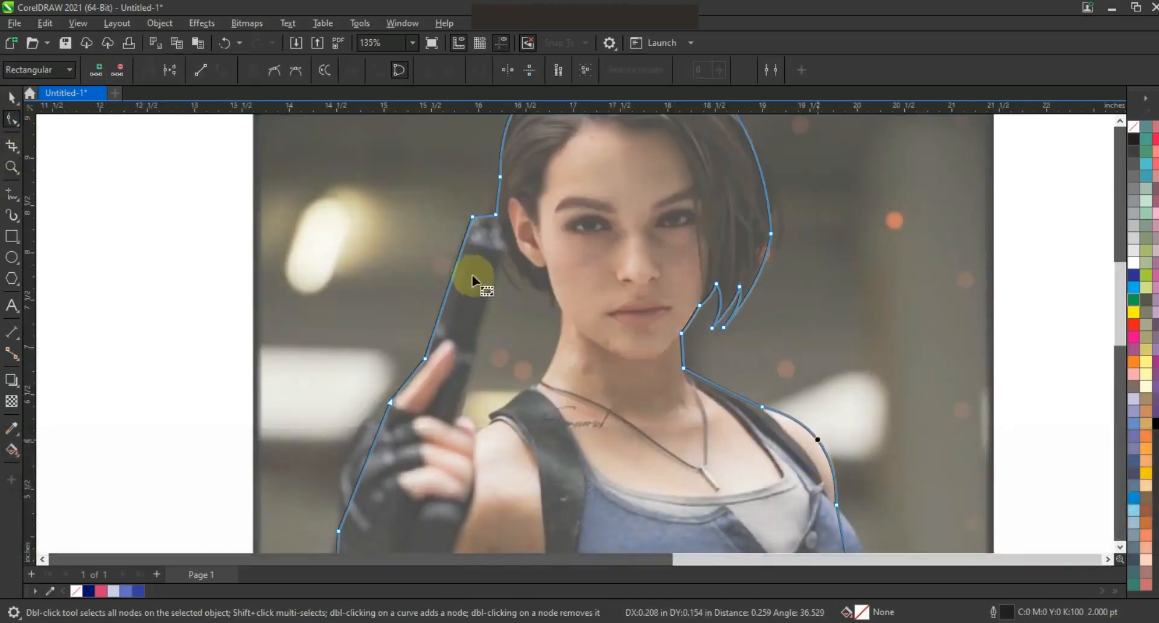
pyautogui.moveTo(352, 468); pyautogui.dragTo(339, 466)
pyautogui.click(478, 213)
pyautogui.moveTo(497, 200); pyautogui.dragTo(495, 199)
# Bend the outline along the chest and the lowered arm to match the photo.
pyautogui.press('F3')
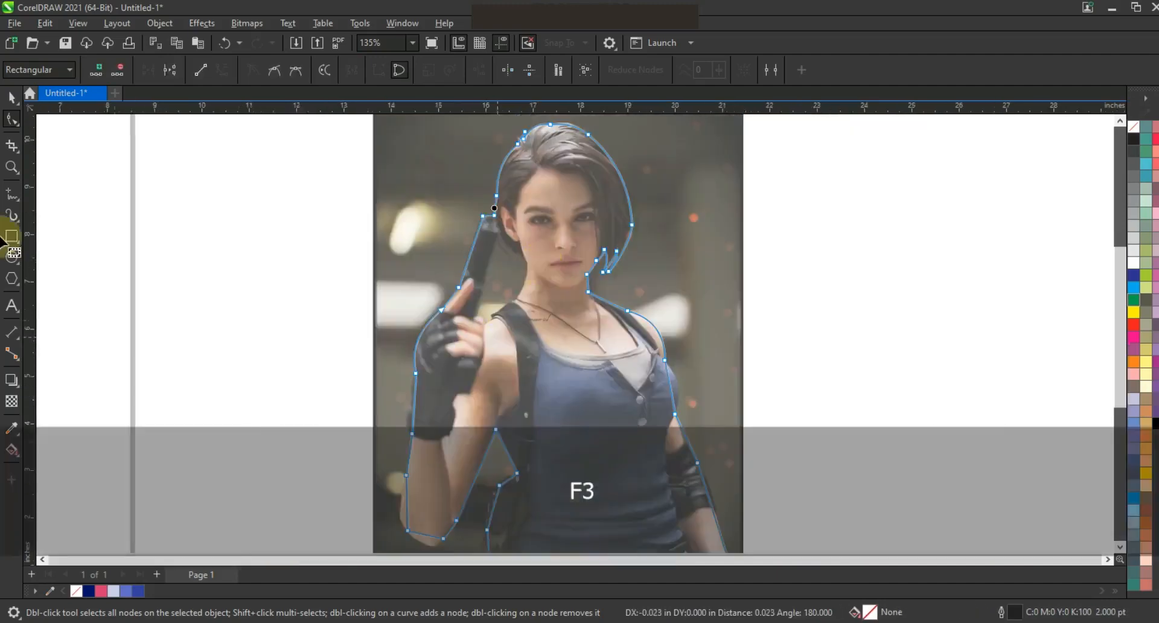
pyautogui.click(12, 167)
pyautogui.press('F3')
pyautogui.moveTo(426, 289); pyautogui.dragTo(752, 480)
pyautogui.press('F10')
pyautogui.click(668, 274)
pyautogui.moveTo(682, 344); pyautogui.dragTo(679, 347)
pyautogui.moveTo(707, 407); pyautogui.dragTo(711, 408)
# Curve the outline around the holster, the armpit gap and the bent elbow.
pyautogui.moveTo(436, 468); pyautogui.dragTo(432, 469)
pyautogui.moveTo(446, 418); pyautogui.dragTo(443, 418)
pyautogui.moveTo(460, 353); pyautogui.dragTo(460, 351)
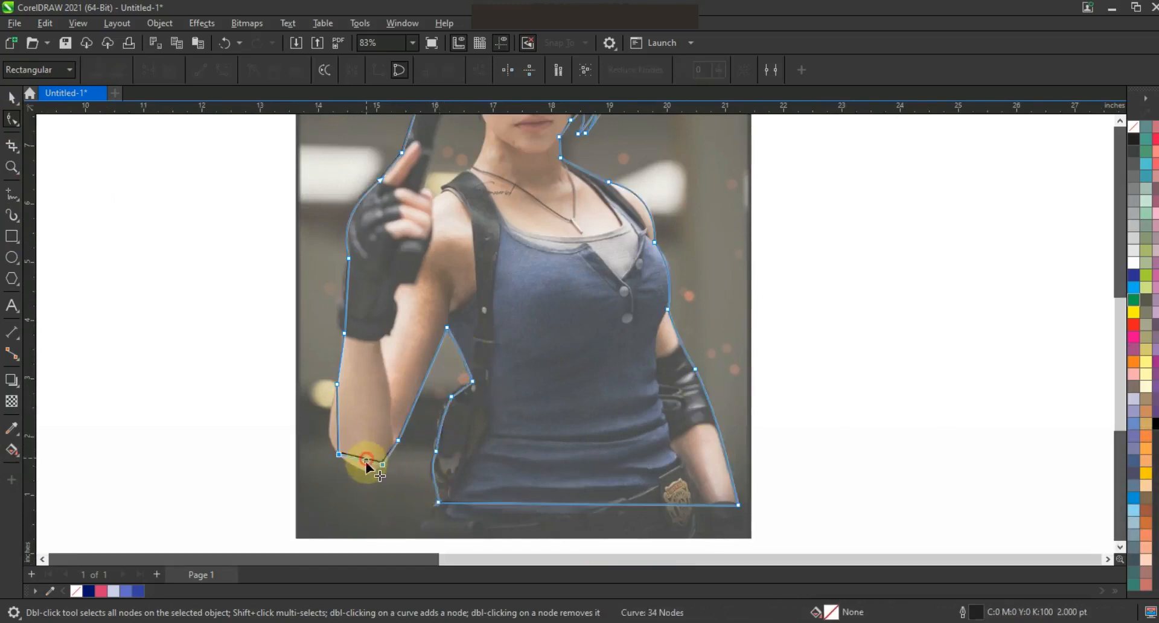
pyautogui.hotkey('ctrl', 'z')
pyautogui.press('Escape')
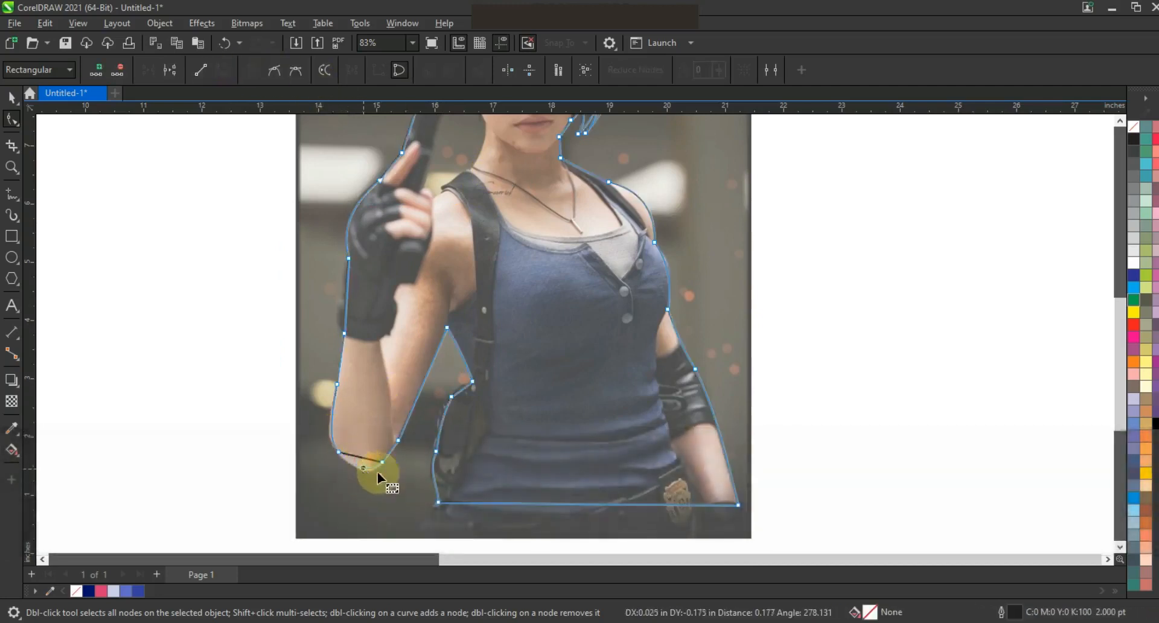
pyautogui.click(14, 101)
pyautogui.press('F3')
pyautogui.press('Escape')
# Trace a closed seven-node outline around the background gap between the pistol and the neck.
pyautogui.click(12, 168)
pyautogui.moveTo(479, 182); pyautogui.dragTo(653, 301)
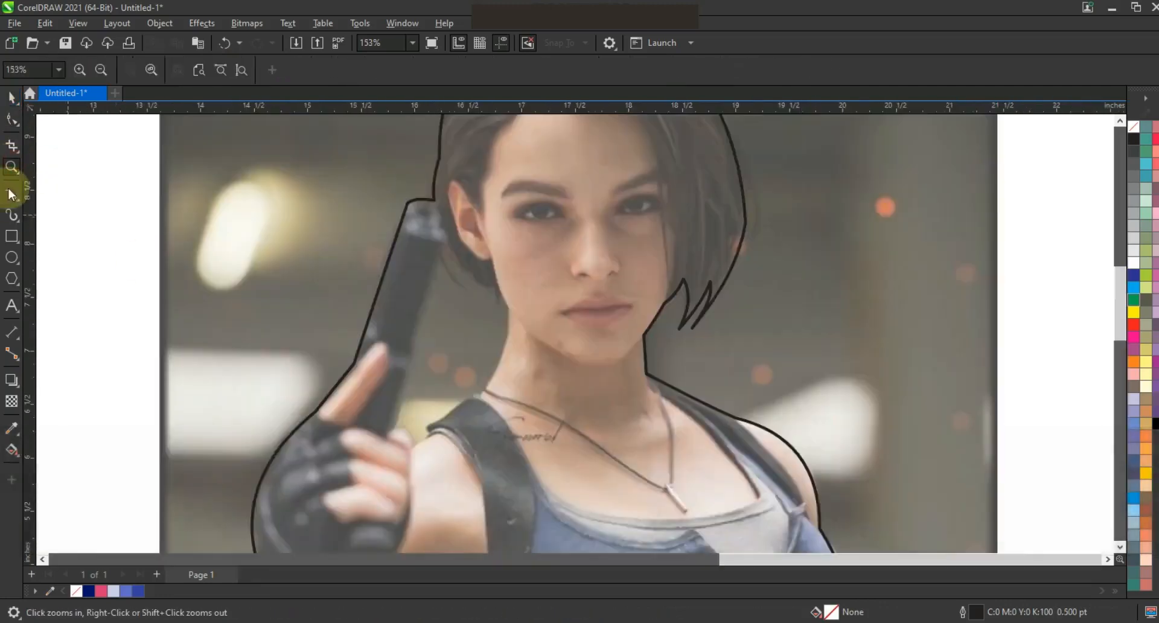
pyautogui.click(11, 193)
pyautogui.click(444, 241)
pyautogui.click(488, 283)
pyautogui.click(507, 304)
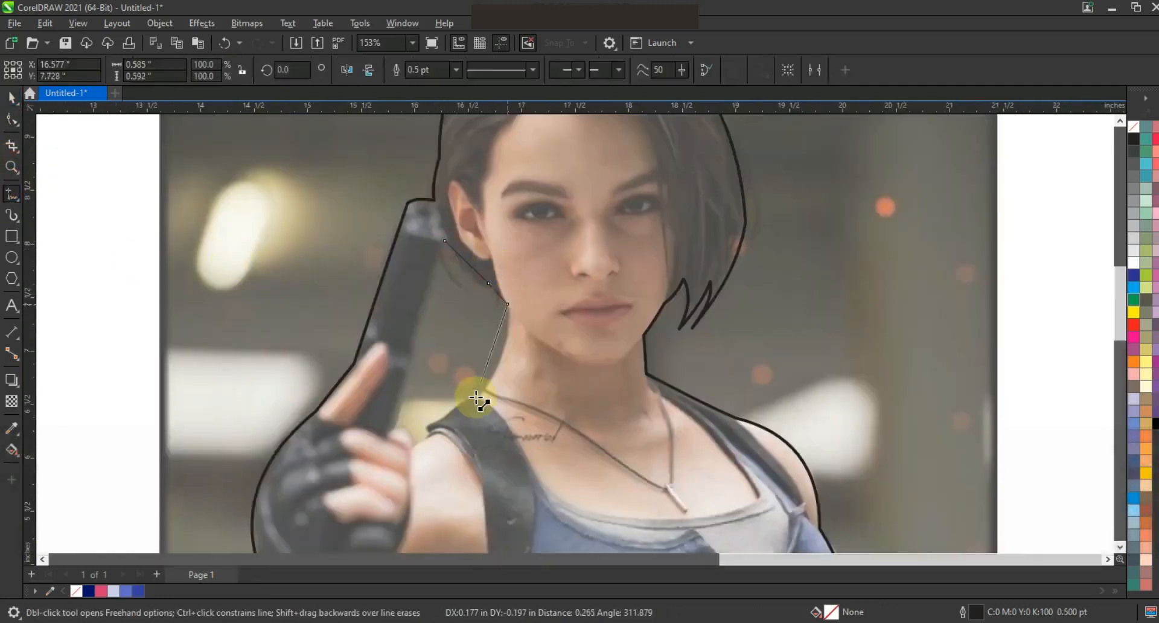
pyautogui.click(451, 256)
# Bend the gap outline's segments to follow the hair, neck, shoulder and fingers.
pyautogui.press('F10')
pyautogui.hotkey('shift', 'F2')
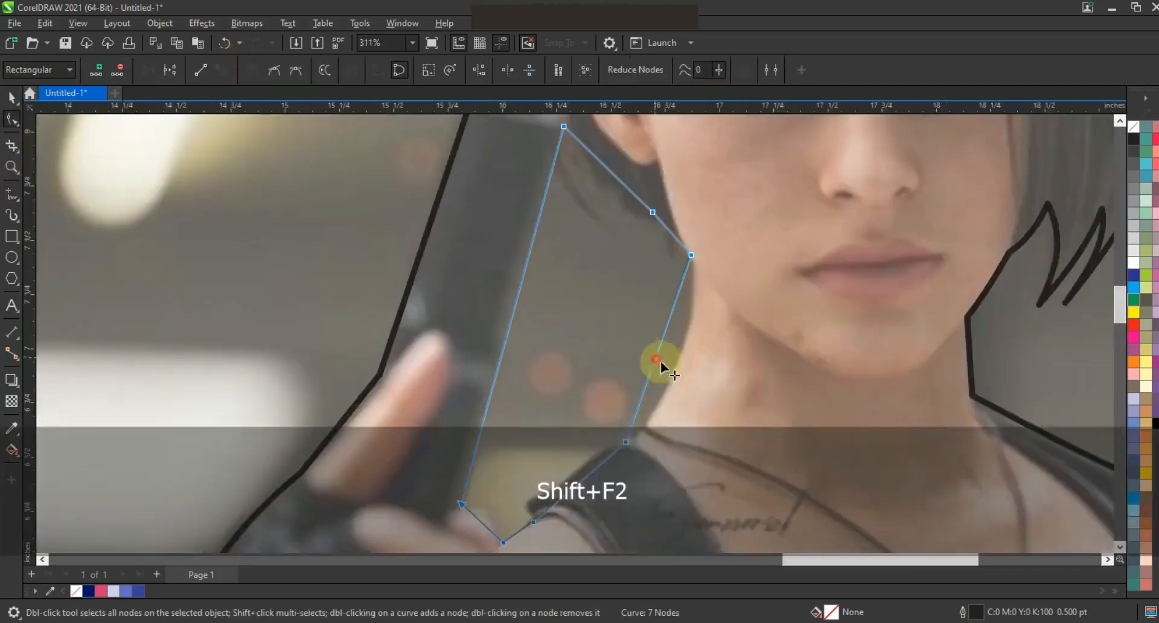
pyautogui.moveTo(653, 361); pyautogui.dragTo(672, 354)
pyautogui.moveTo(633, 193); pyautogui.dragTo(625, 195)
pyautogui.moveTo(475, 519); pyautogui.dragTo(604, 447)
pyautogui.click(668, 230)
pyautogui.click(541, 222)
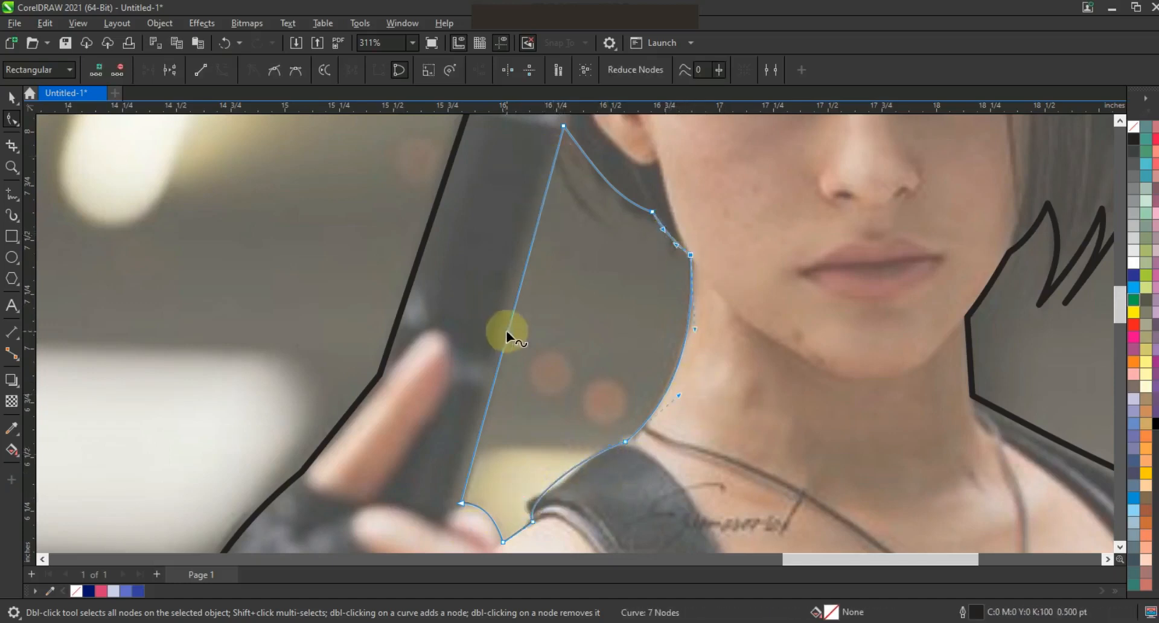
# Combine the gap outline with the silhouette into one curve, then test-move it and undo the move.
pyautogui.press('space')
pyautogui.press('F3')
pyautogui.press('F3')
pyautogui.press('F3')
pyautogui.keyDown('shift'); pyautogui.click(609, 273); pyautogui.keyUp('shift')
pyautogui.click(399, 71)
pyautogui.click(799, 277)
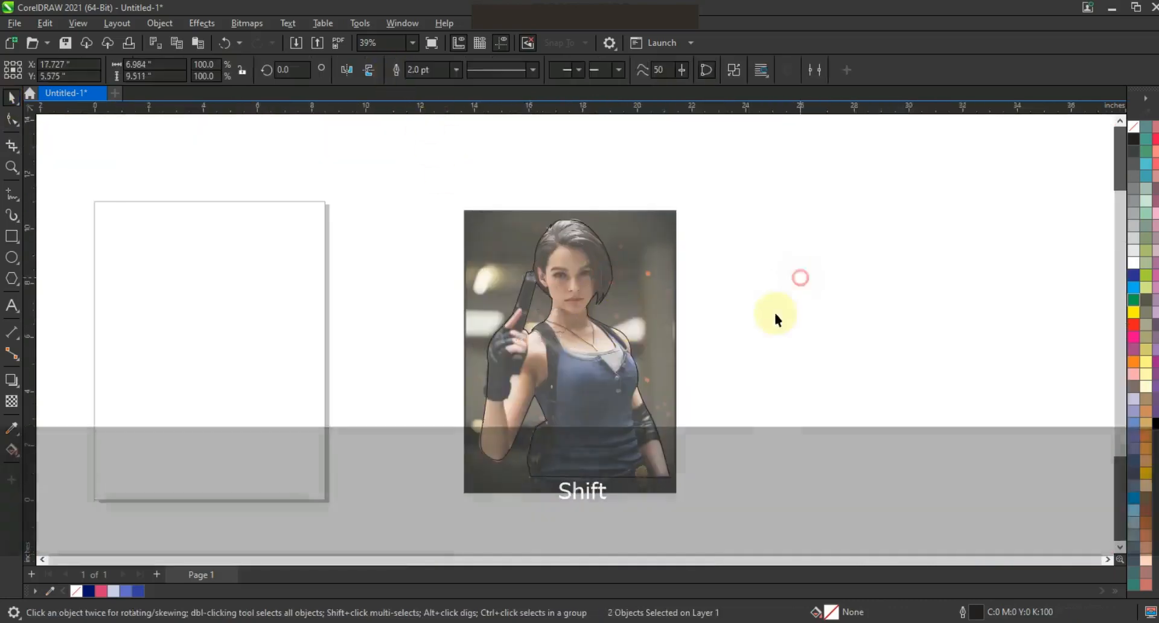
pyautogui.moveTo(593, 320); pyautogui.dragTo(815, 362)
pyautogui.hotkey('ctrl', 'z')
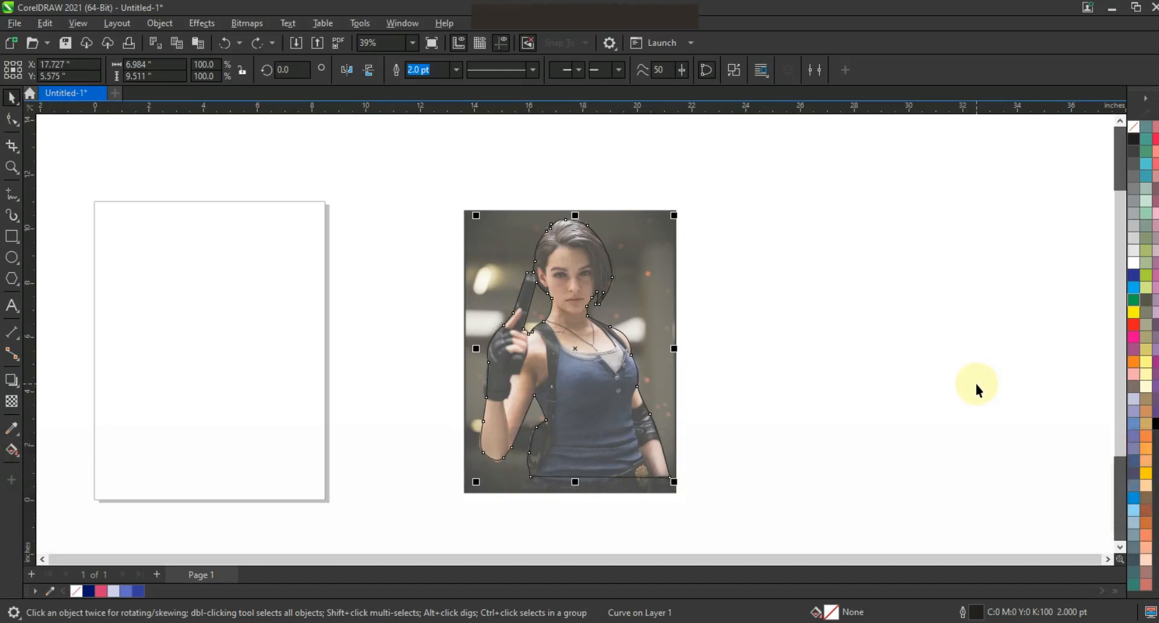
# Trace a line from the hair tips by the chin over the hairline and around the ear to the jaw.
pyautogui.click(12, 167)
pyautogui.moveTo(445, 202); pyautogui.dragTo(709, 352)
pyautogui.moveTo(306, 155); pyautogui.dragTo(806, 463)
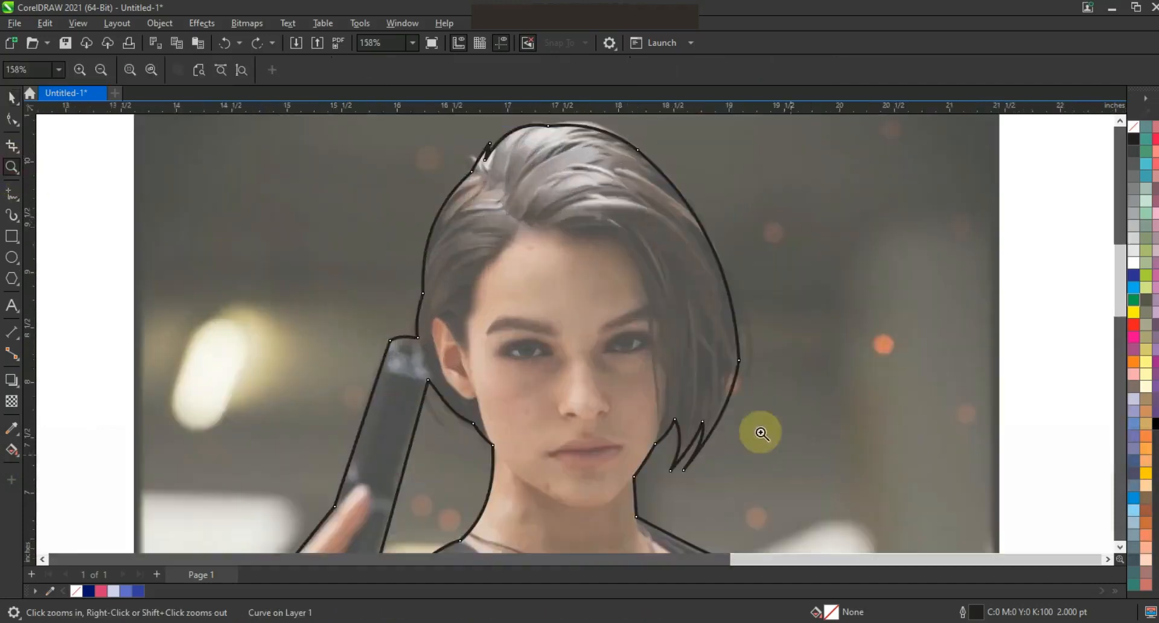
pyautogui.click(7, 194)
pyautogui.press('Escape')
pyautogui.click(656, 452)
pyautogui.click(638, 263)
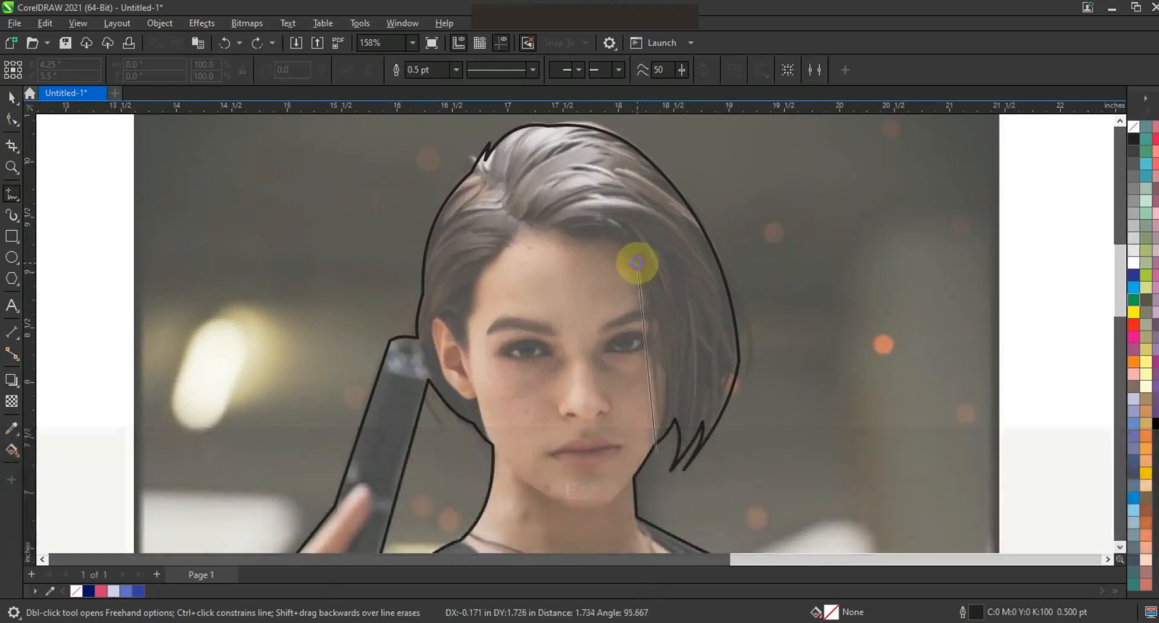
pyautogui.click(518, 216)
pyautogui.click(478, 262)
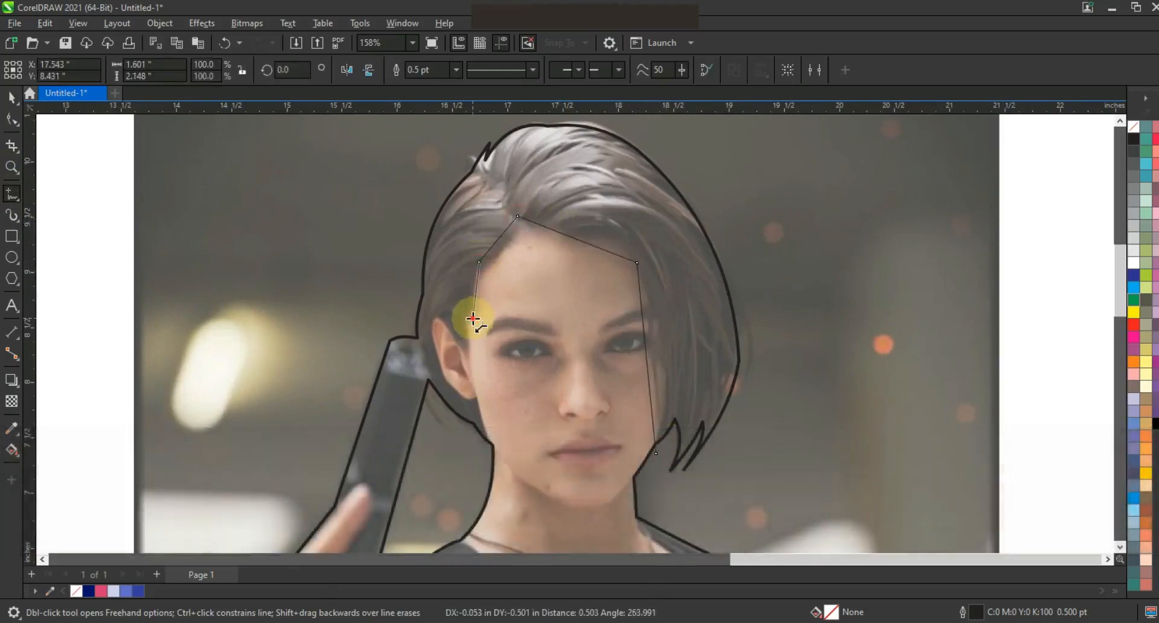
pyautogui.click(435, 339)
pyautogui.click(457, 388)
pyautogui.click(476, 394)
pyautogui.click(487, 472)
# Bend the face line's segments to follow the forehead hairline, the ear and the side of the neck.
pyautogui.click(11, 119)
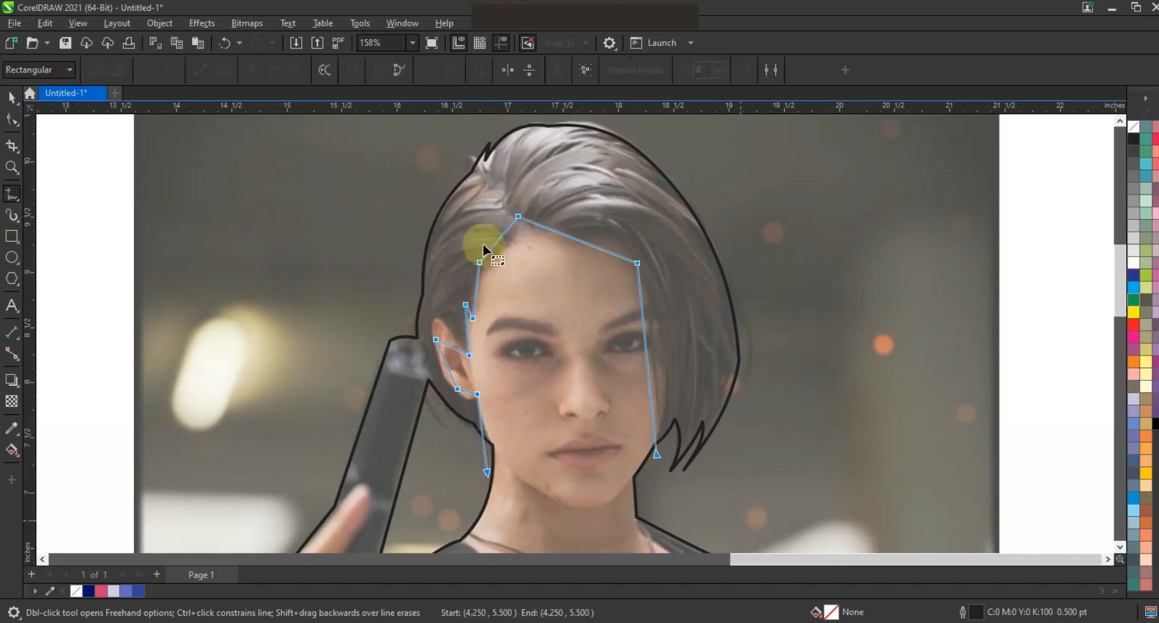
pyautogui.hotkey('shift', 'F2')
pyautogui.press('F3')
pyautogui.click(667, 257)
pyautogui.moveTo(635, 239)
pyautogui.mouseDown()
pyautogui.moveTo(590, 245)
pyautogui.moveTo(590, 261)
pyautogui.moveTo(642, 233)
pyautogui.moveTo(633, 222)
pyautogui.mouseUp()
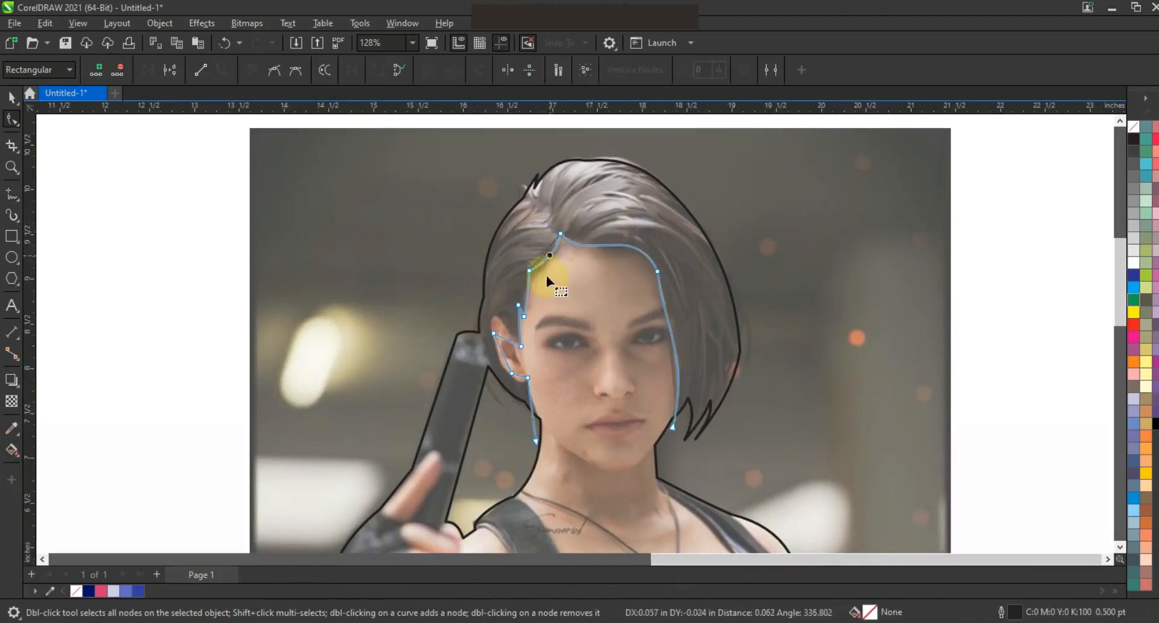
pyautogui.click(522, 291)
pyautogui.moveTo(502, 342)
pyautogui.mouseDown()
pyautogui.moveTo(494, 318)
pyautogui.moveTo(500, 357)
pyautogui.moveTo(519, 377)
pyautogui.mouseUp()
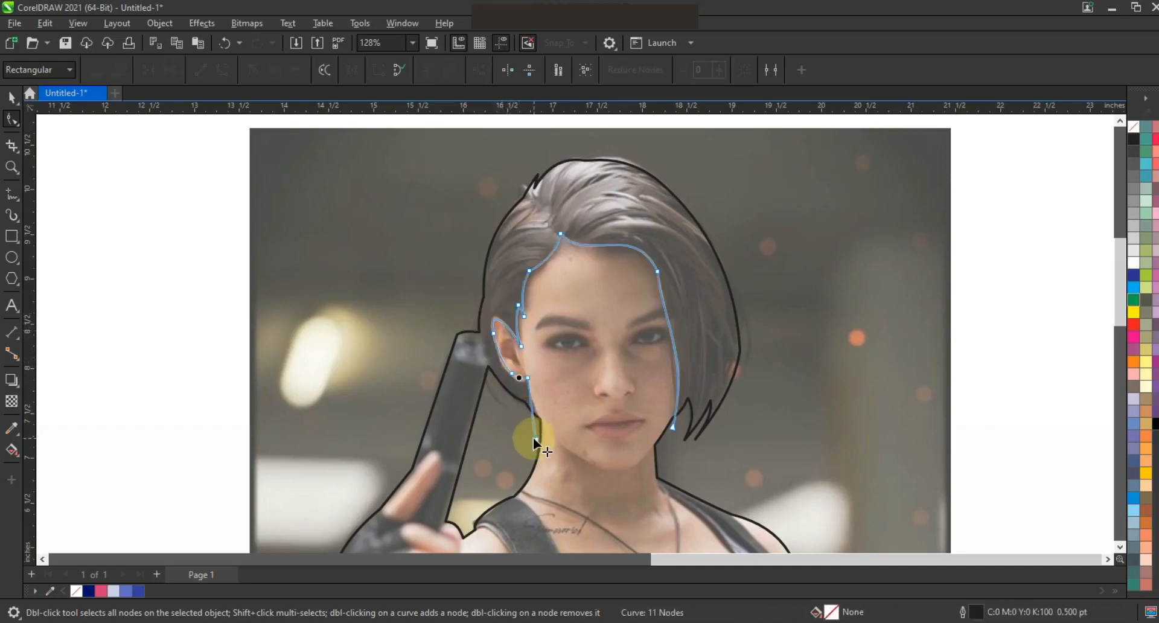
pyautogui.moveTo(535, 423)
pyautogui.mouseDown()
pyautogui.moveTo(532, 410)
pyautogui.moveTo(556, 419)
pyautogui.mouseUp()
# Continue the face line down the neck and around the tank top's neckline, closing the shape beside the neck.
pyautogui.press('F3')
pyautogui.click(12, 168)
pyautogui.rightClick(574, 335)
pyautogui.moveTo(399, 288); pyautogui.dragTo(755, 478)
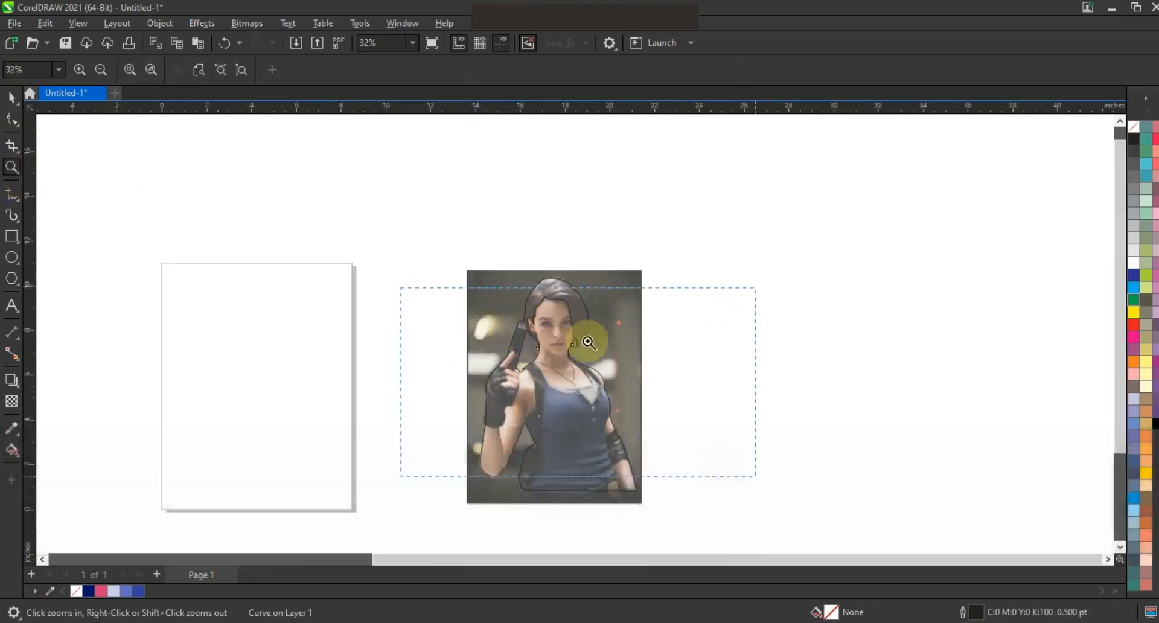
pyautogui.moveTo(375, 194); pyautogui.dragTo(626, 342)
pyautogui.moveTo(751, 410); pyautogui.dragTo(745, 408)
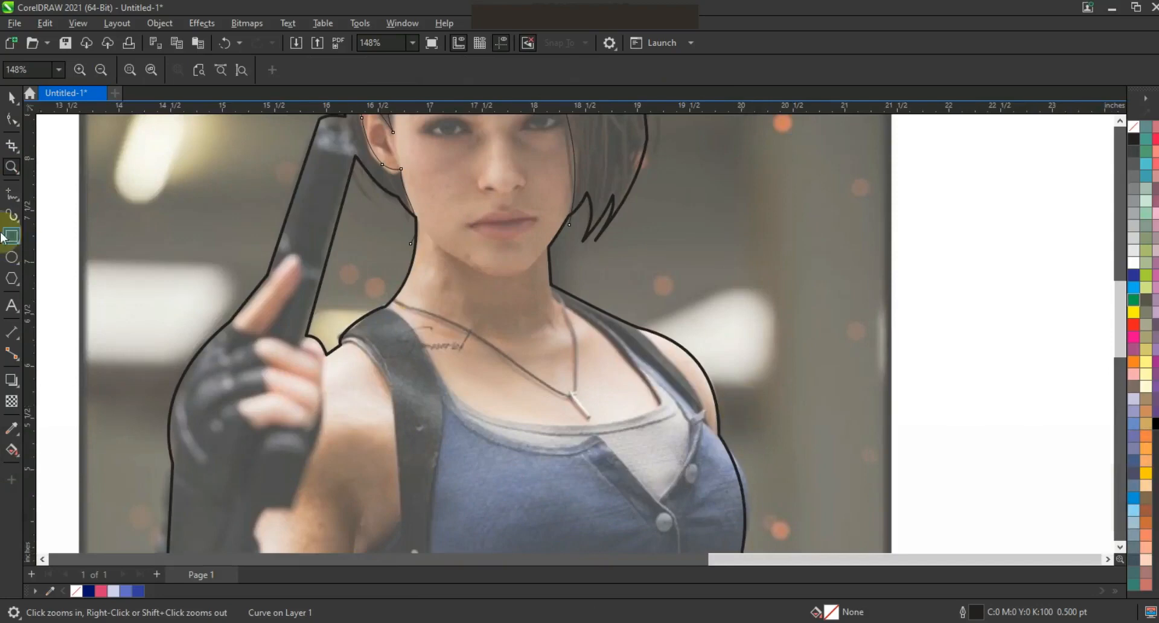
pyautogui.press('space')
pyautogui.press('F5')
pyautogui.click(410, 244)
pyautogui.doubleClick(385, 302)
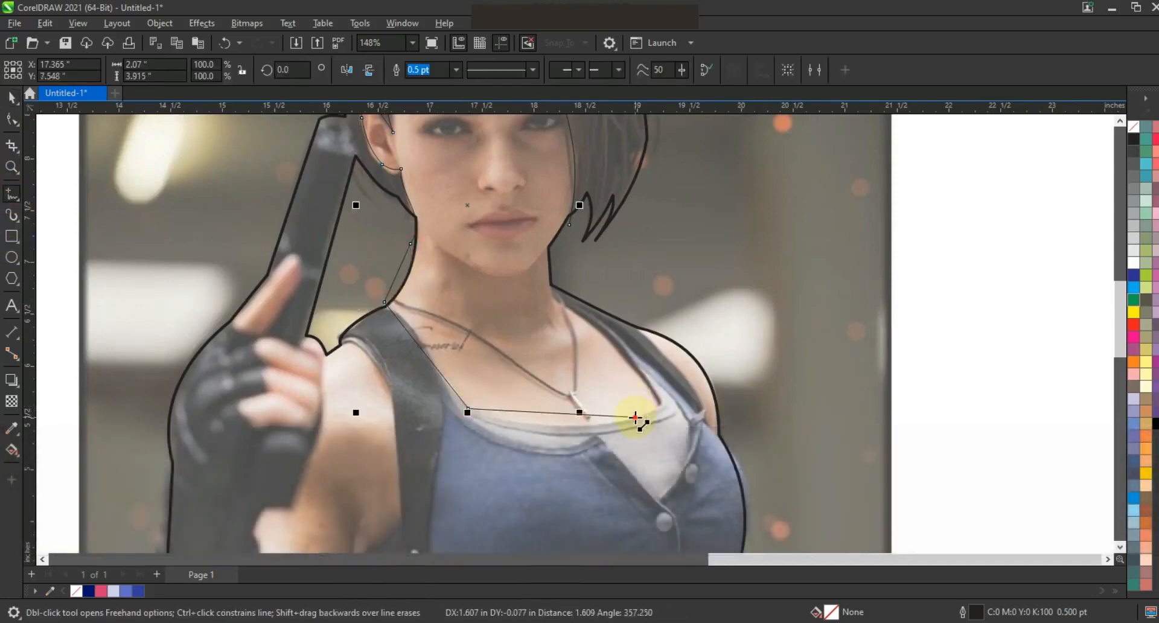
pyautogui.doubleClick(629, 361)
pyautogui.click(553, 292)
# Curve the new segments along the shoulder strap and the tank top's neckline.
pyautogui.press('F10')
pyautogui.moveTo(409, 333); pyautogui.dragTo(414, 329)
pyautogui.moveTo(522, 412); pyautogui.dragTo(533, 424)
pyautogui.moveTo(634, 400); pyautogui.dragTo(654, 405)
pyautogui.moveTo(601, 335); pyautogui.dragTo(604, 332)
pyautogui.moveTo(554, 294); pyautogui.dragTo(554, 291)
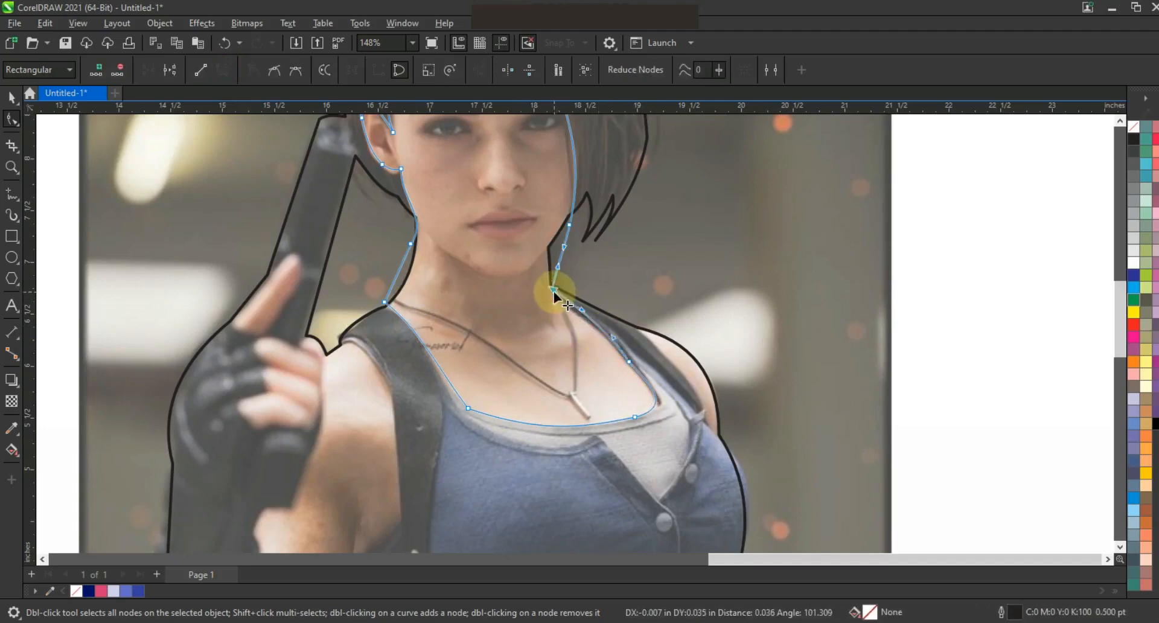
pyautogui.click(585, 327)
# Trace a three-node open line along the strap's outer edge from the pistol-side shoulder to the waist.
pyautogui.click(12, 169)
pyautogui.rightClick(526, 354)
pyautogui.rightClick(524, 353)
pyautogui.moveTo(419, 309); pyautogui.dragTo(690, 551)
pyautogui.moveTo(431, 176); pyautogui.dragTo(767, 383)
pyautogui.press('F5')
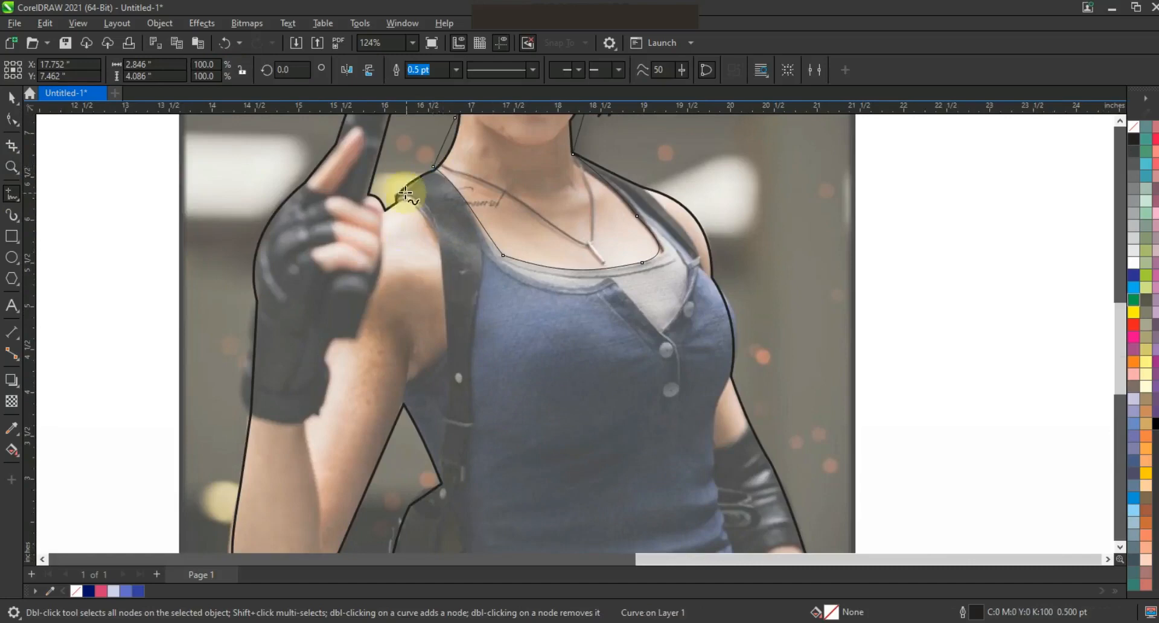
pyautogui.click(451, 350)
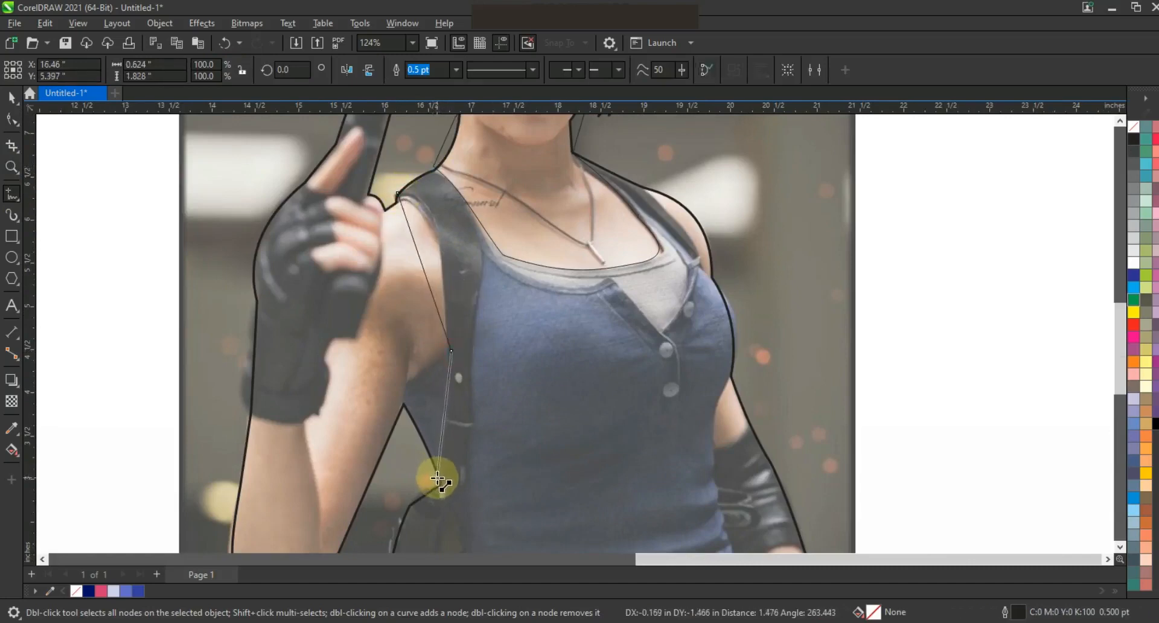
pyautogui.click(437, 479)
pyautogui.press('F10')
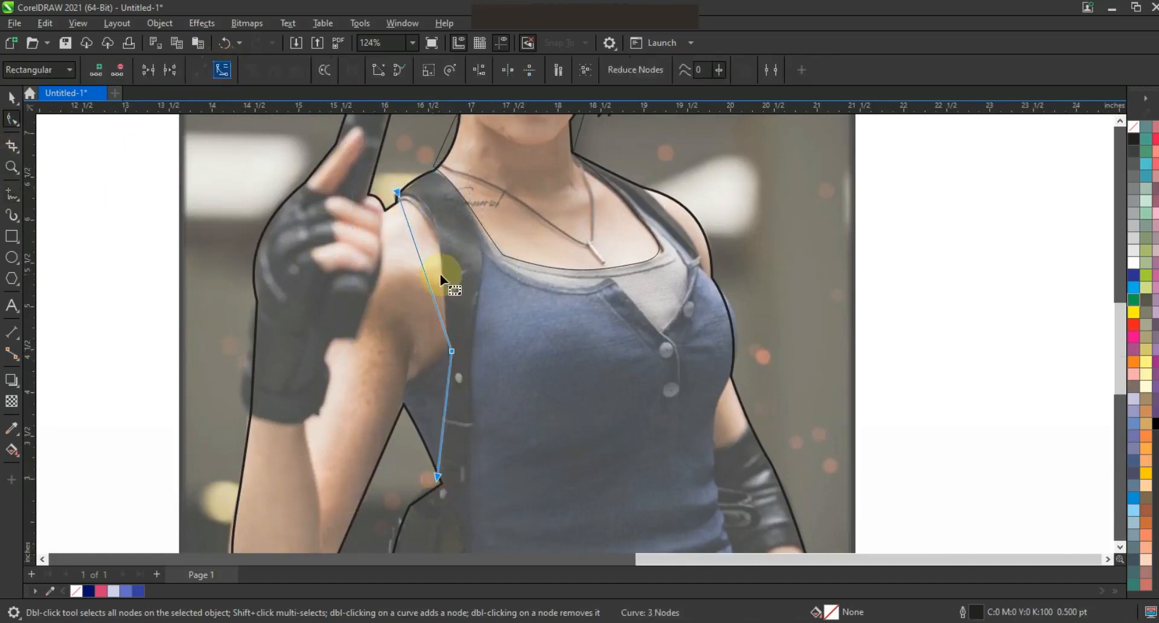
# Bend the strap line's upper segment to follow the strap, and move all the traced outlines beside the photo.
pyautogui.moveTo(425, 245); pyautogui.dragTo(435, 230)
pyautogui.doubleClick(12, 98)
pyautogui.scroll(-3, 525, 311)
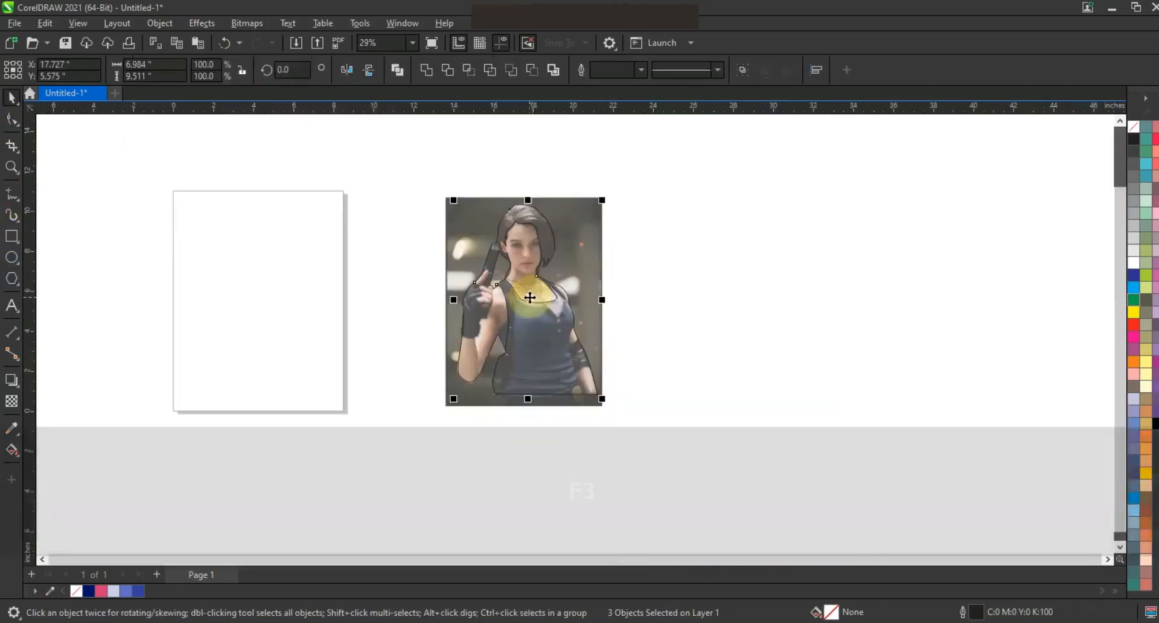
pyautogui.moveTo(528, 297); pyautogui.dragTo(706, 314)
pyautogui.moveTo(818, 442); pyautogui.dragTo(428, 181)
pyautogui.hotkey('shift', 'F2')
pyautogui.press('Escape')
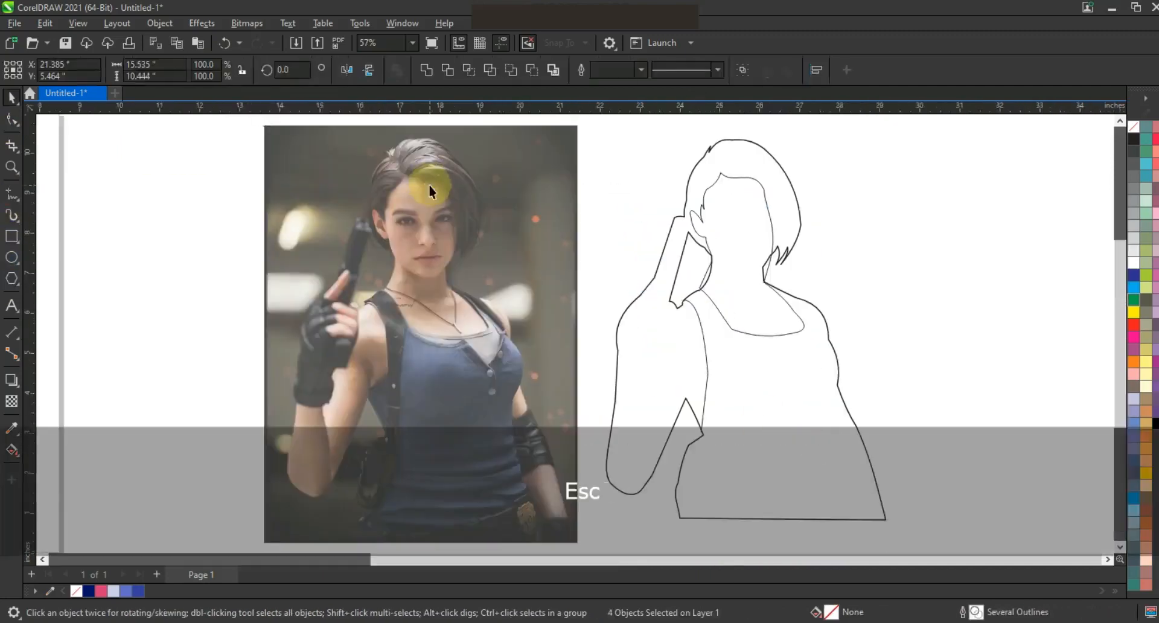
# Create a filled face and neck shape from the enclosed region with Smart Fill, and recolour it light lavender.
pyautogui.click(12, 450)
pyautogui.click(60, 468)
pyautogui.click(743, 305)
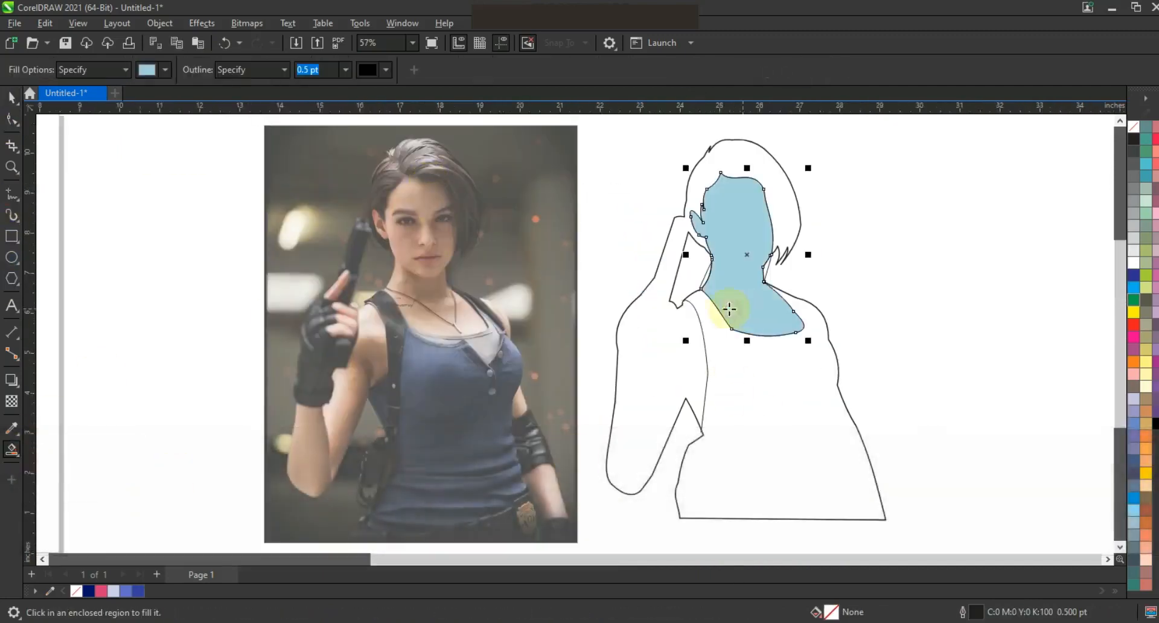
pyautogui.click(115, 590)
# Fill the full silhouette with dark navy and delete the original face and neckline outline.
pyautogui.click(757, 162)
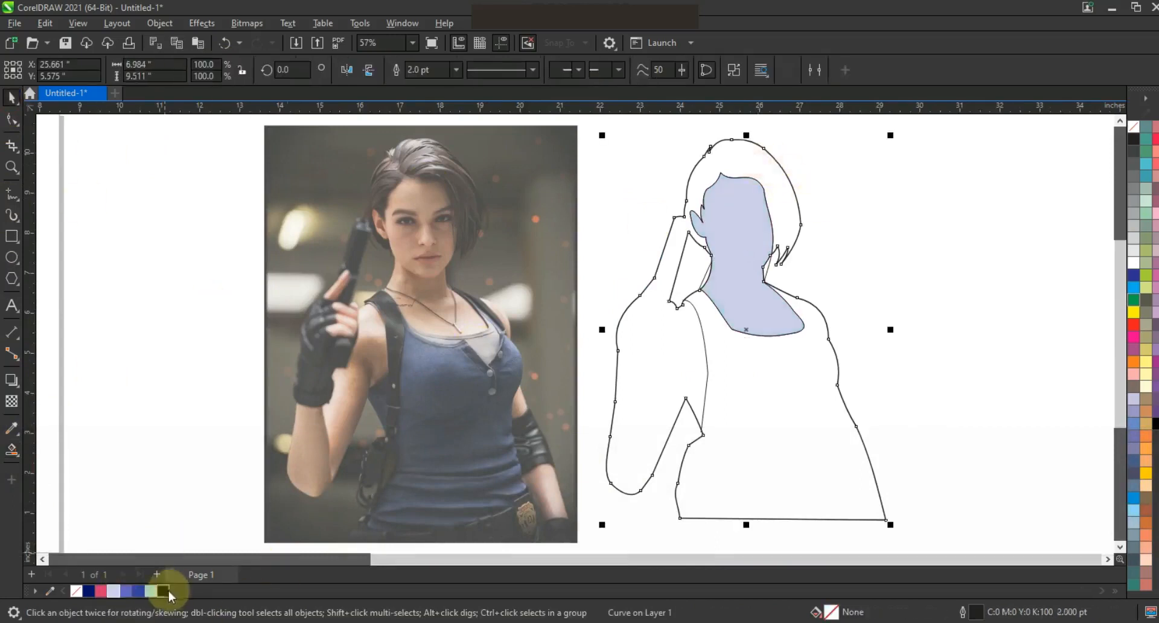
pyautogui.click(89, 592)
pyautogui.click(925, 341)
pyautogui.click(768, 268)
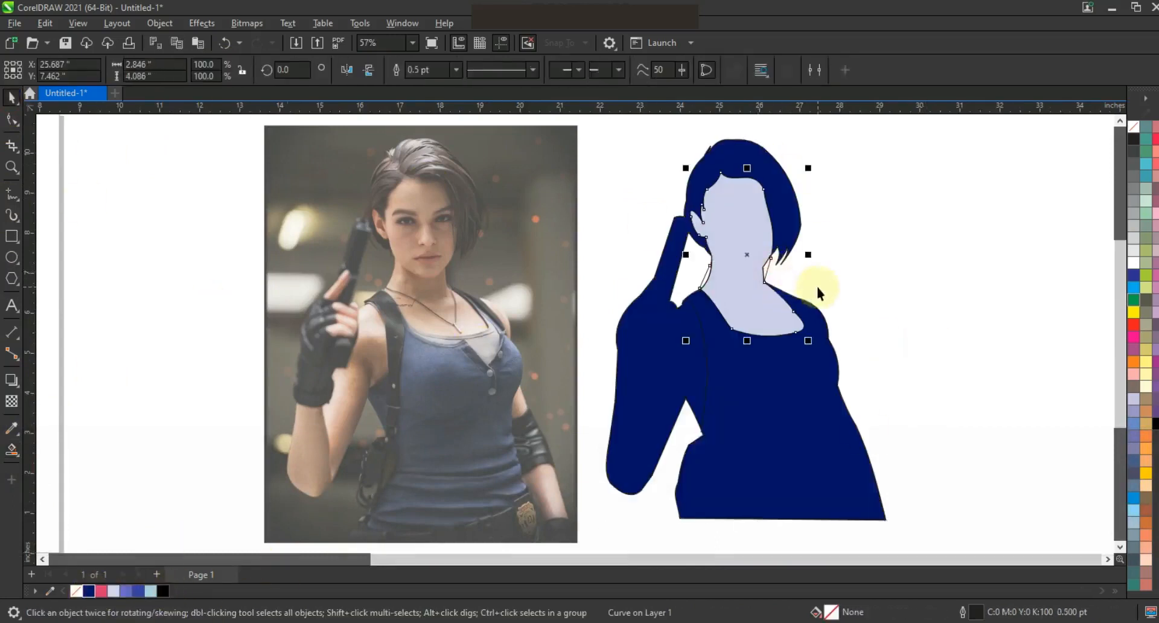
pyautogui.press('Delete')
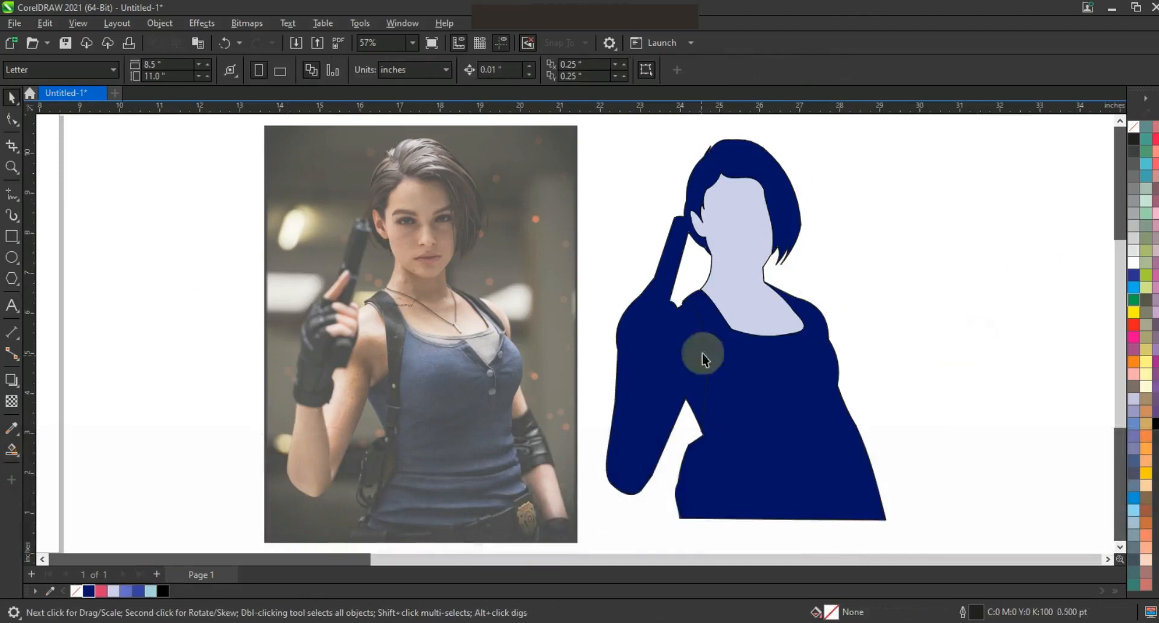
# Trace the narrow gap between the holster and the tank top's waist as a small closed shape.
pyautogui.press('z')
pyautogui.moveTo(483, 507); pyautogui.dragTo(483, 507)
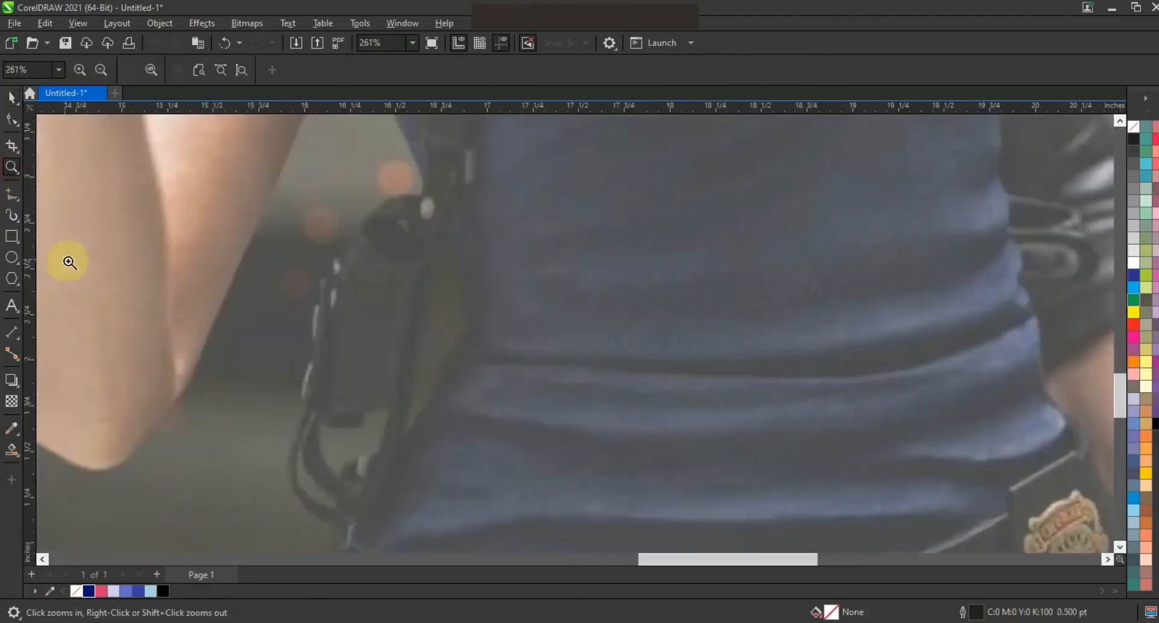
pyautogui.click(12, 193)
pyautogui.moveTo(462, 276)
pyautogui.mouseDown()
pyautogui.moveTo(426, 404)
pyautogui.moveTo(409, 414)
pyautogui.moveTo(440, 233)
pyautogui.mouseUp()
pyautogui.click(11, 101)
pyautogui.press('F3')
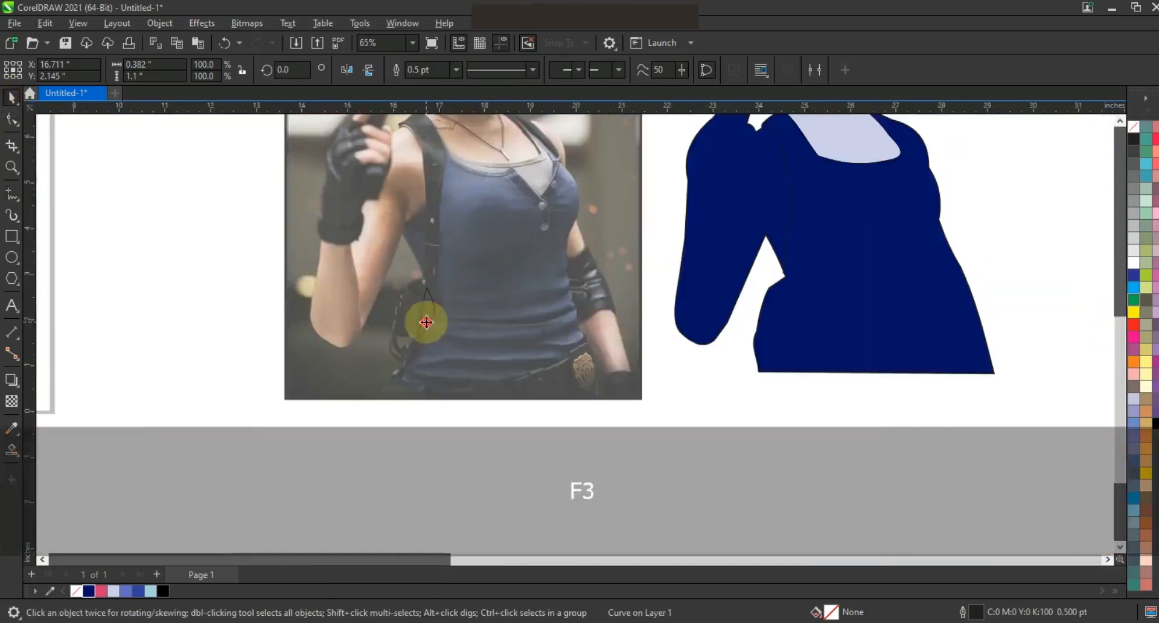
# Place the gap shape at the silhouette's waist, cut it out of the navy fill, and delete the strap line.
pyautogui.moveTo(783, 359); pyautogui.dragTo(787, 358)
pyautogui.keyDown('shift'); pyautogui.click(765, 341); pyautogui.keyUp('shift')
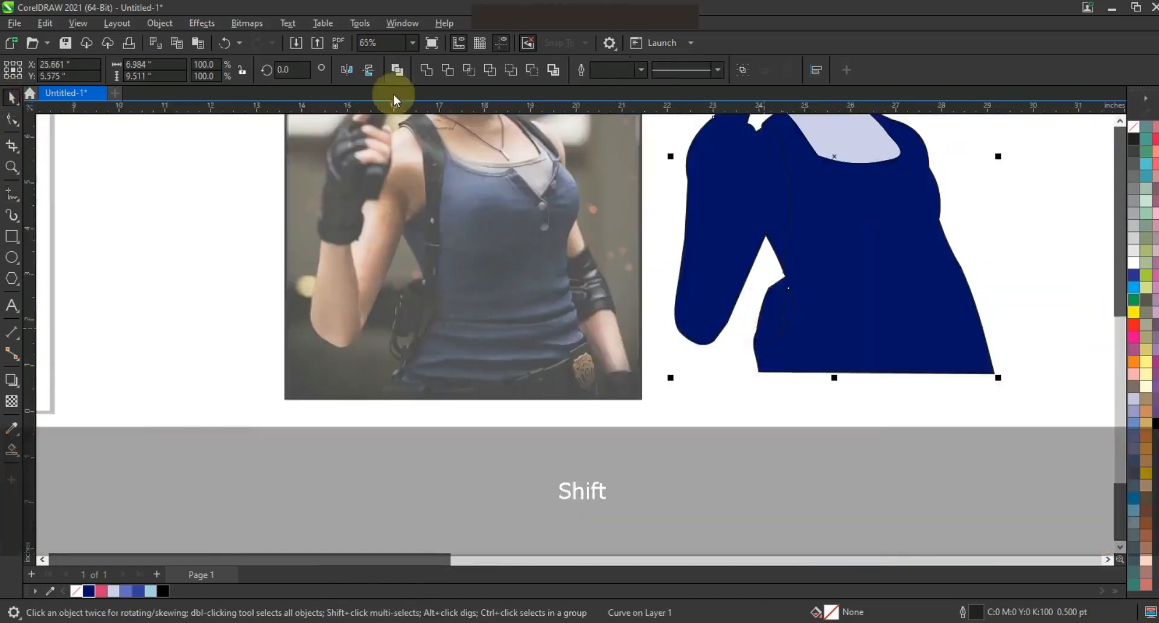
pyautogui.press('F3')
pyautogui.press('F3')
pyautogui.press('Escape')
pyautogui.scroll(5, 694, 353)
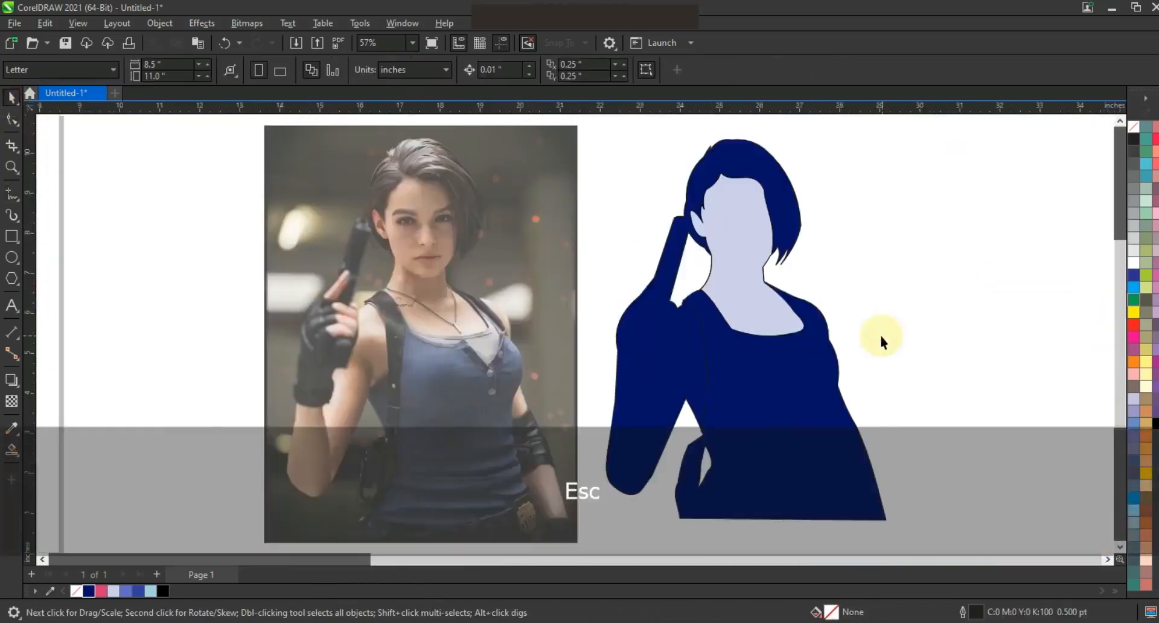
pyautogui.click(707, 370)
pyautogui.press('Delete')
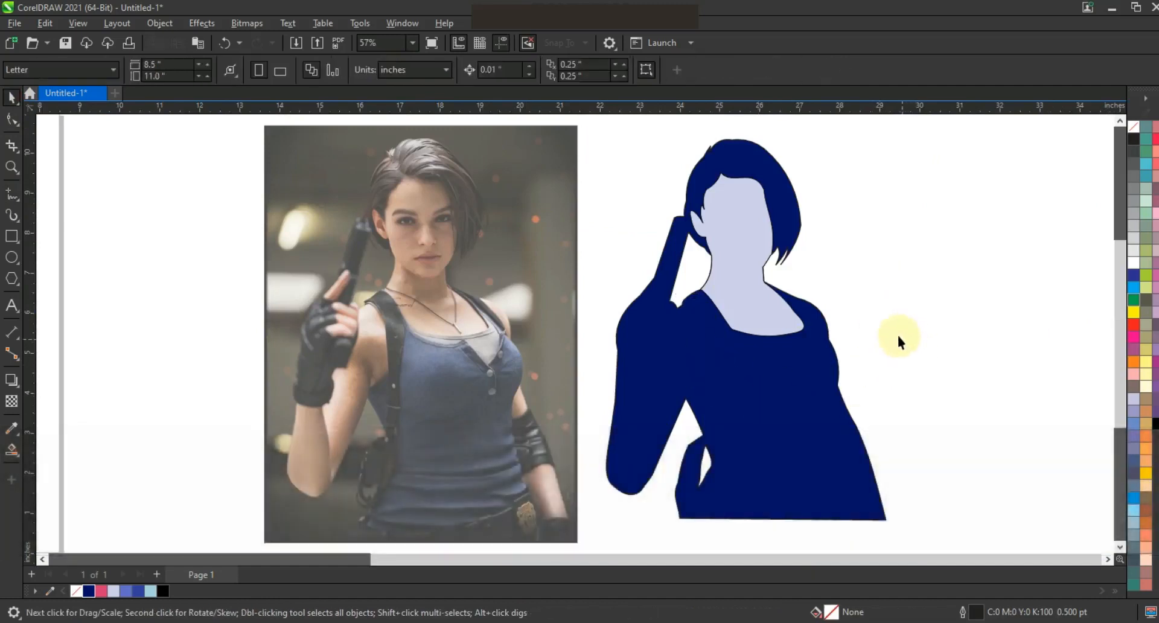
# Start a zigzag freehand outline of the crown's hair highlight, running from the forehead parting along the strands sweeping away from it.
pyautogui.click(13, 167)
pyautogui.moveTo(336, 129); pyautogui.dragTo(561, 245)
pyautogui.click(17, 202)
pyautogui.click(62, 195)
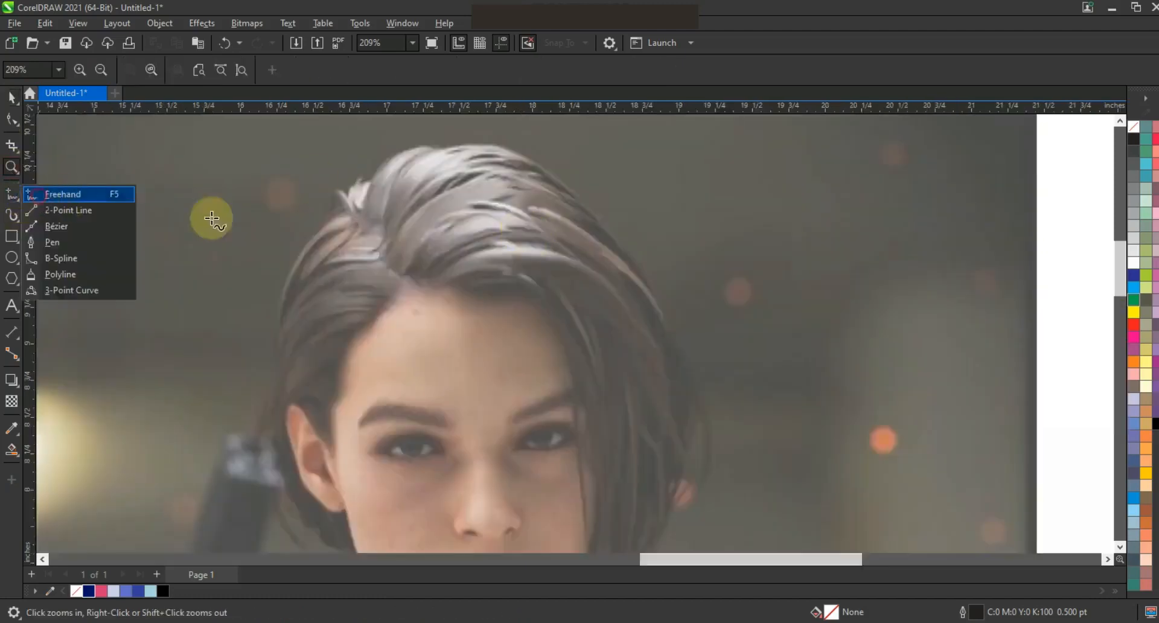
pyautogui.click(438, 276)
pyautogui.doubleClick(543, 280)
pyautogui.doubleClick(491, 264)
pyautogui.doubleClick(632, 317)
pyautogui.doubleClick(500, 244)
pyautogui.doubleClick(624, 284)
pyautogui.doubleClick(585, 248)
pyautogui.click(659, 315)
pyautogui.doubleClick(530, 211)
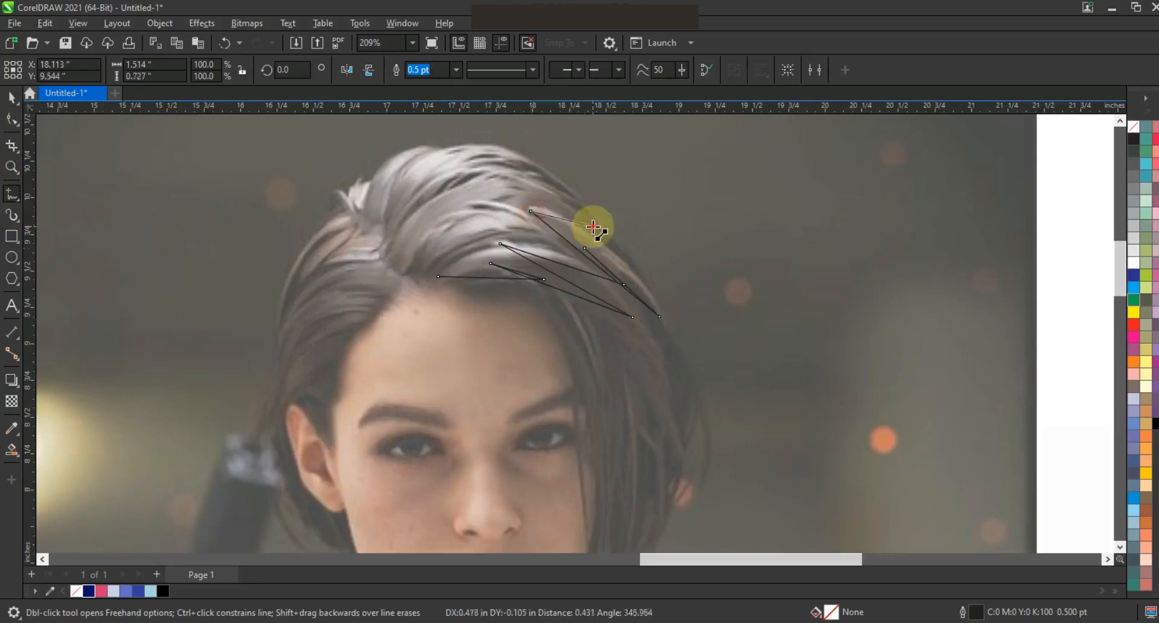
# Continue the zigzag highlight outline over the crown and down the parting, closing it at the forehead hairline.
pyautogui.doubleClick(592, 226)
pyautogui.doubleClick(529, 186)
pyautogui.doubleClick(572, 199)
pyautogui.doubleClick(538, 169)
pyautogui.doubleClick(385, 188)
pyautogui.doubleClick(421, 150)
pyautogui.doubleClick(385, 209)
pyautogui.doubleClick(384, 234)
pyautogui.doubleClick(408, 210)
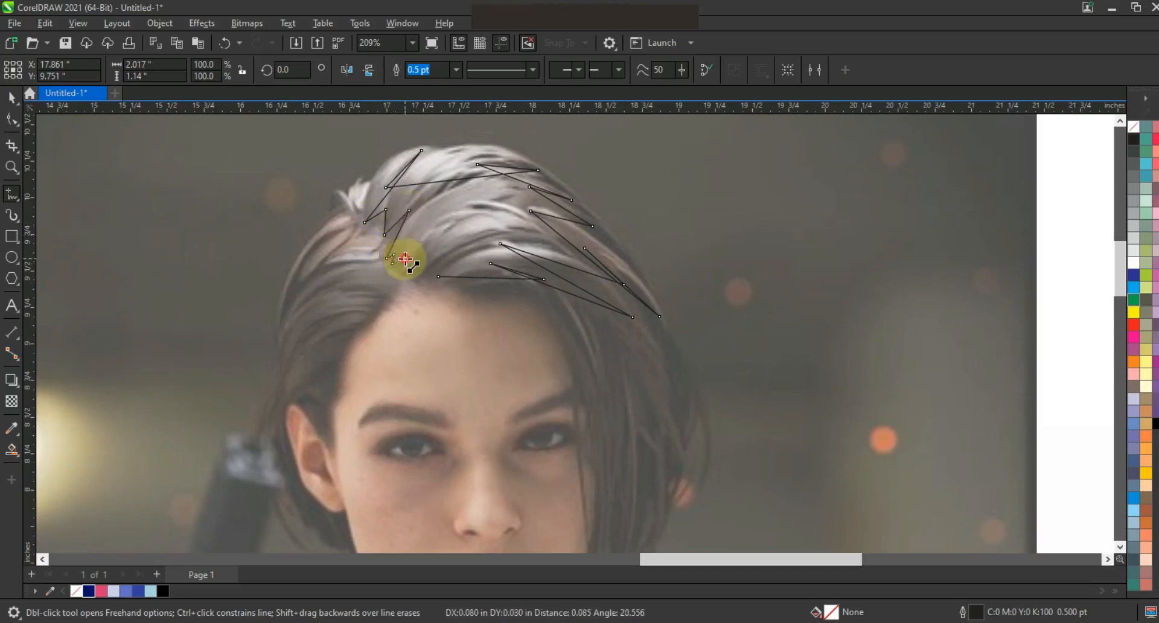
pyautogui.doubleClick(429, 278)
# Curve the highlight's segments over the crown and beside the parting to follow the hair.
pyautogui.click(12, 119)
pyautogui.hotkey('shift', 'F2')
pyautogui.press('F3')
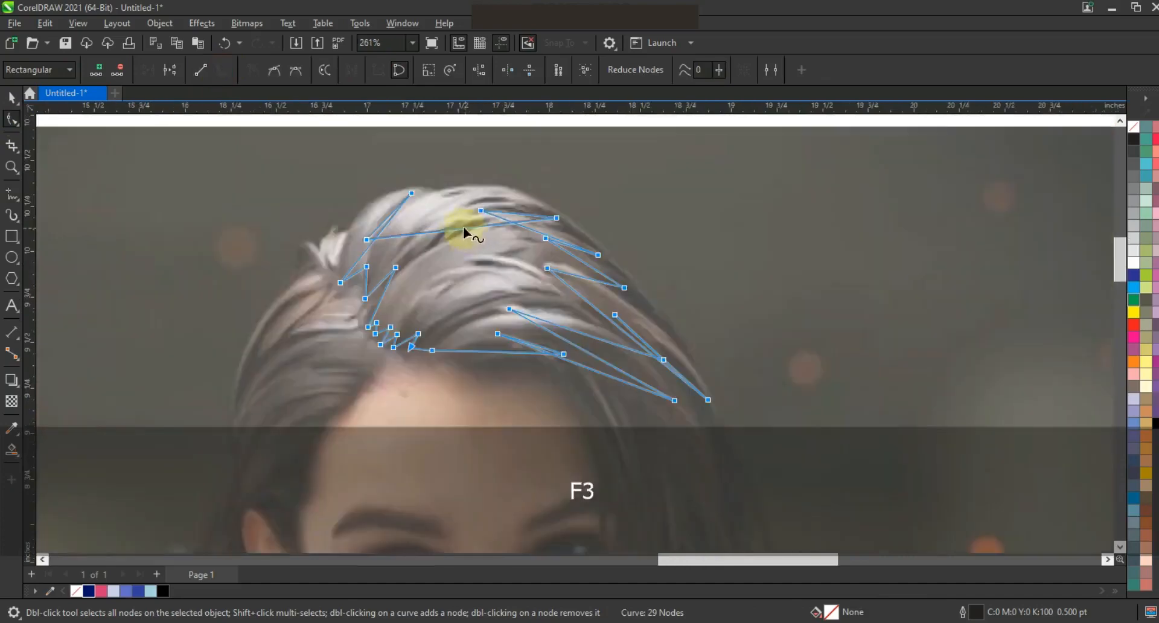
pyautogui.moveTo(455, 233); pyautogui.dragTo(445, 197)
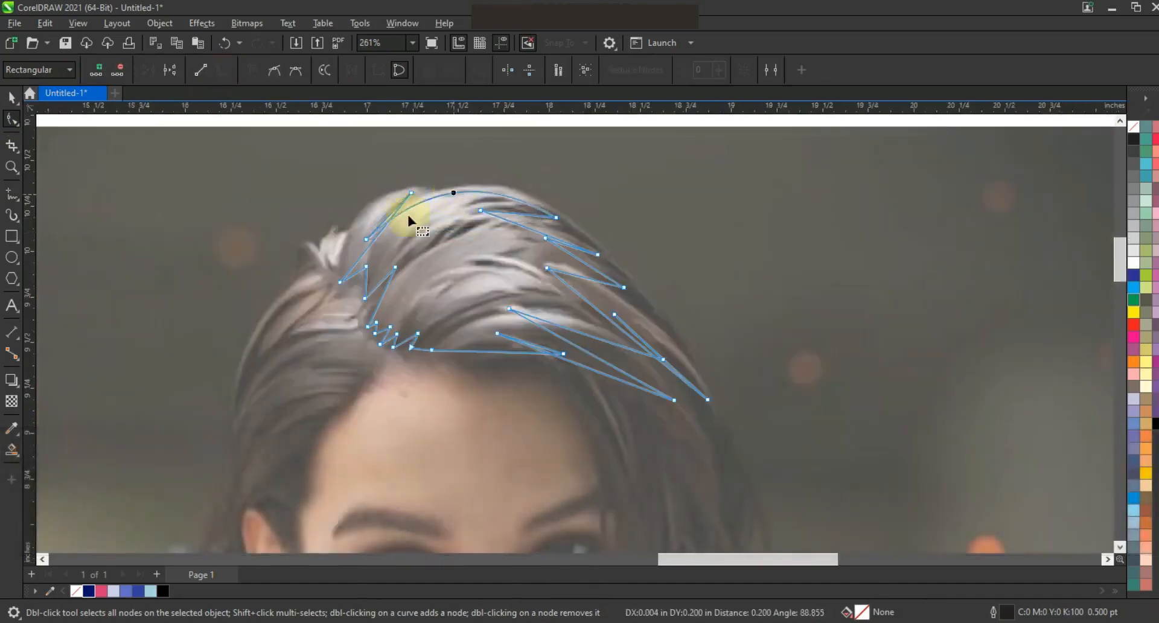
pyautogui.moveTo(380, 232)
pyautogui.mouseDown()
pyautogui.moveTo(365, 219)
pyautogui.moveTo(387, 214)
pyautogui.mouseUp()
pyautogui.click(360, 279)
pyautogui.moveTo(376, 296); pyautogui.dragTo(378, 298)
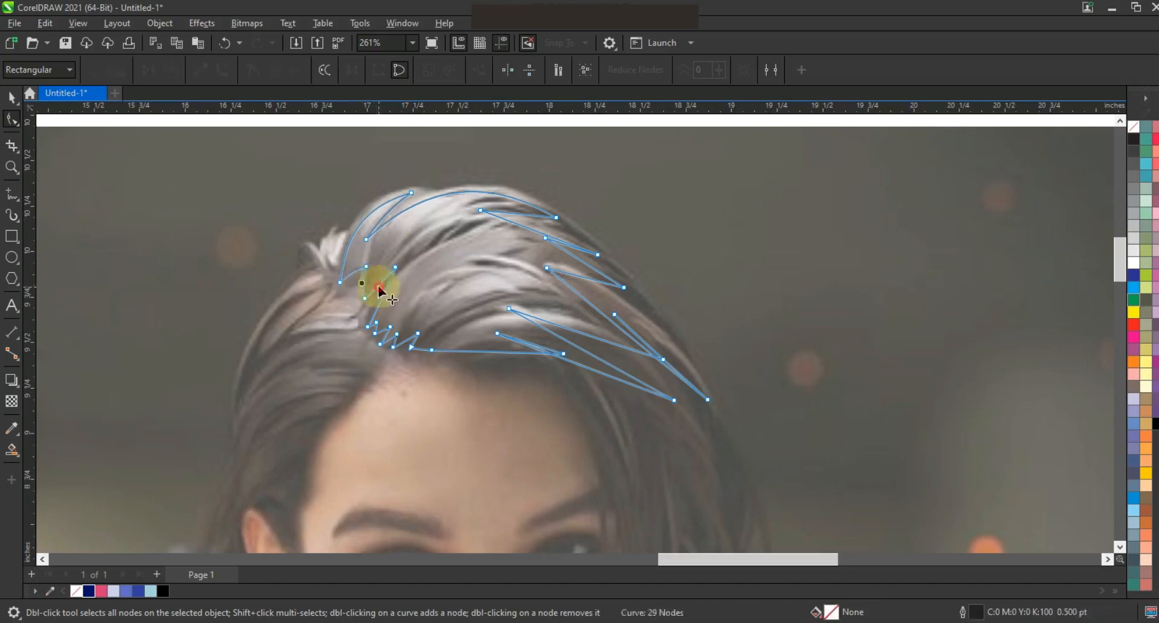
# Curve the pointed strand segments along the highlight's outer side down to the forehead hairline.
pyautogui.click(567, 252)
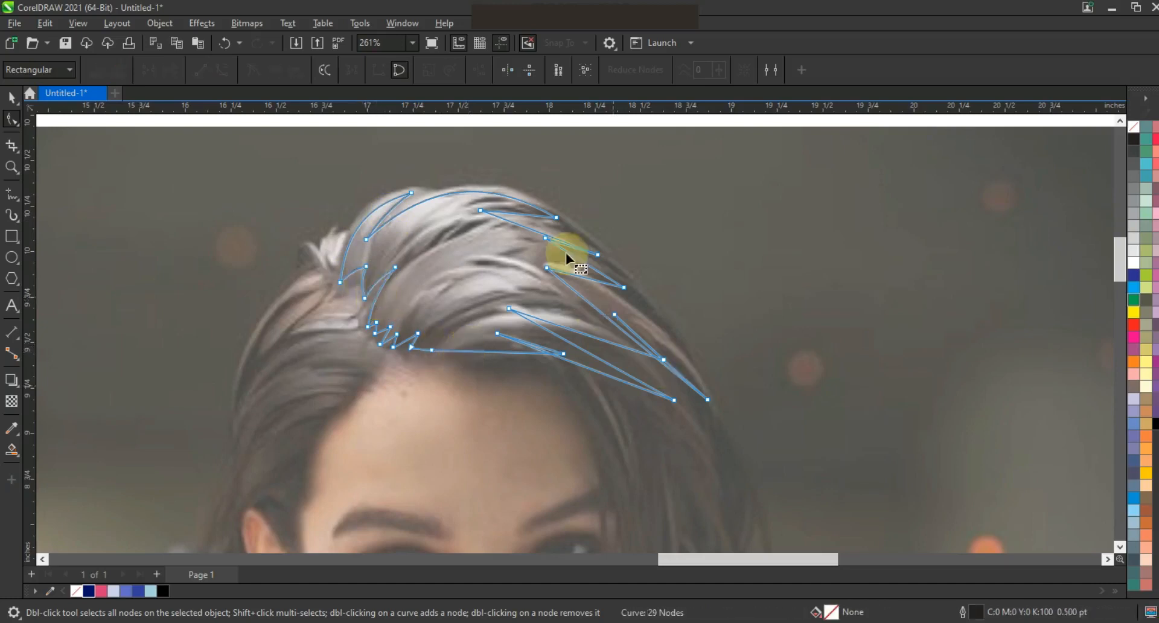
pyautogui.moveTo(536, 231); pyautogui.dragTo(525, 209)
pyautogui.moveTo(579, 260); pyautogui.dragTo(584, 273)
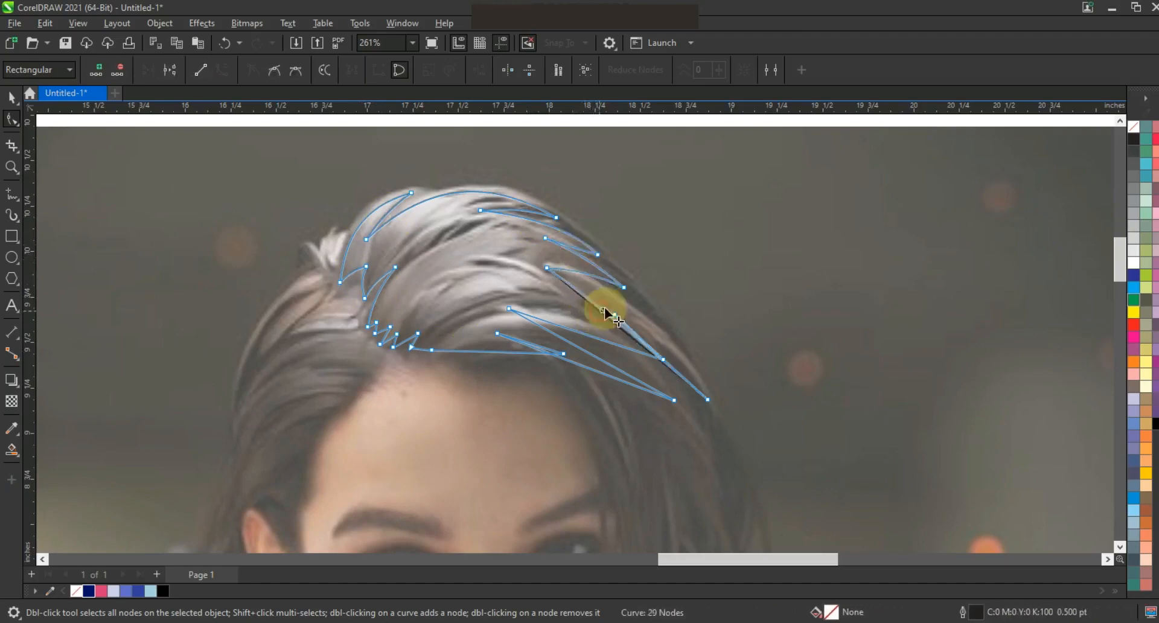
pyautogui.moveTo(663, 360); pyautogui.dragTo(659, 363)
pyautogui.hotkey('ctrl', 'z')
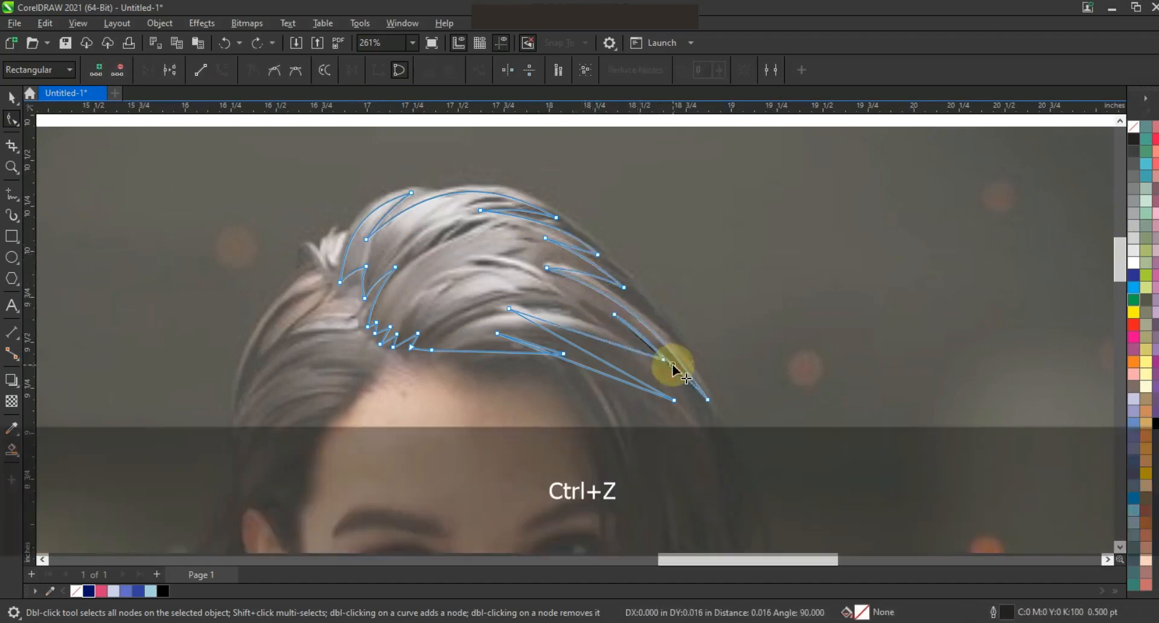
pyautogui.moveTo(602, 349)
pyautogui.mouseDown()
pyautogui.moveTo(592, 365)
pyautogui.moveTo(595, 349)
pyautogui.mouseUp()
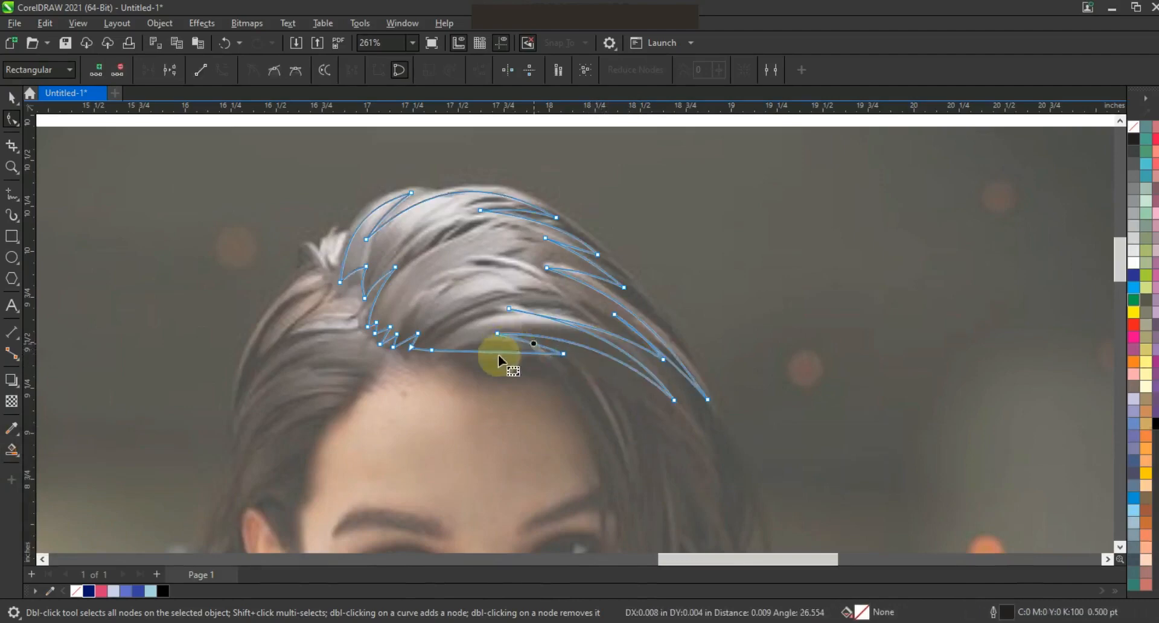
# Place the crown highlight on the silhouette's hair, fill it with pink, and remove its outline.
pyautogui.press('F3')
pyautogui.click(101, 591)
pyautogui.moveTo(738, 365); pyautogui.dragTo(739, 366)
pyautogui.rightClick(1132, 128)
pyautogui.click(696, 171)
# Trace a zigzag highlight shape on the hair above the visible ear, from the temple up to the parting.
pyautogui.doubleClick(357, 310)
pyautogui.doubleClick(410, 278)
pyautogui.doubleClick(332, 330)
pyautogui.doubleClick(334, 292)
pyautogui.doubleClick(405, 245)
pyautogui.doubleClick(338, 274)
pyautogui.doubleClick(424, 225)
pyautogui.doubleClick(368, 230)
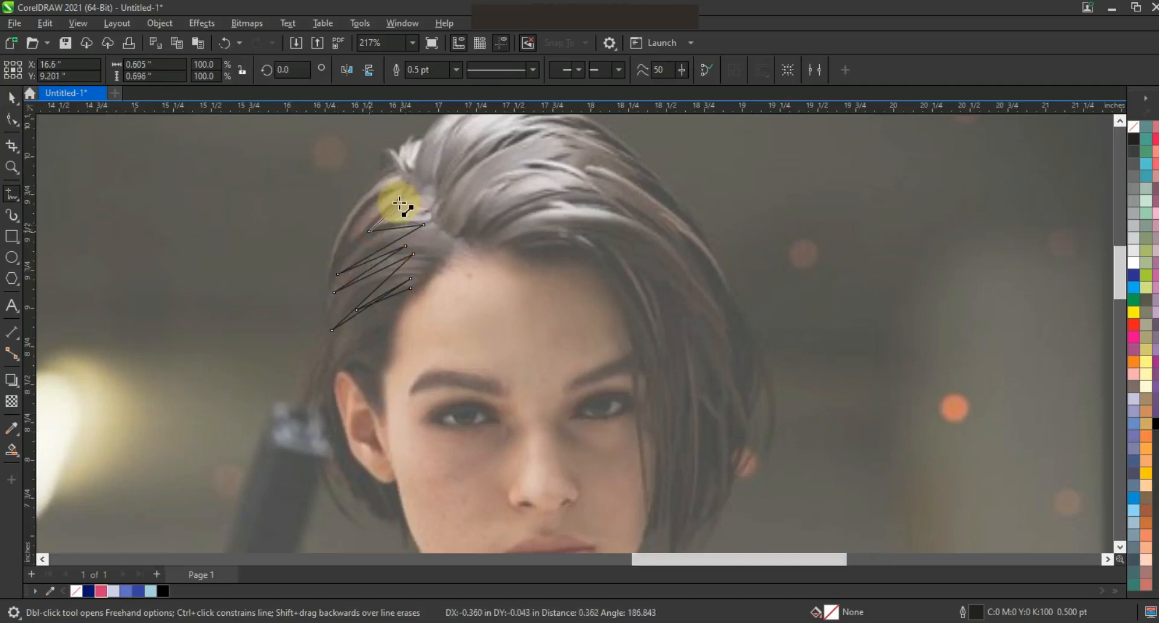
pyautogui.doubleClick(348, 241)
pyautogui.doubleClick(333, 269)
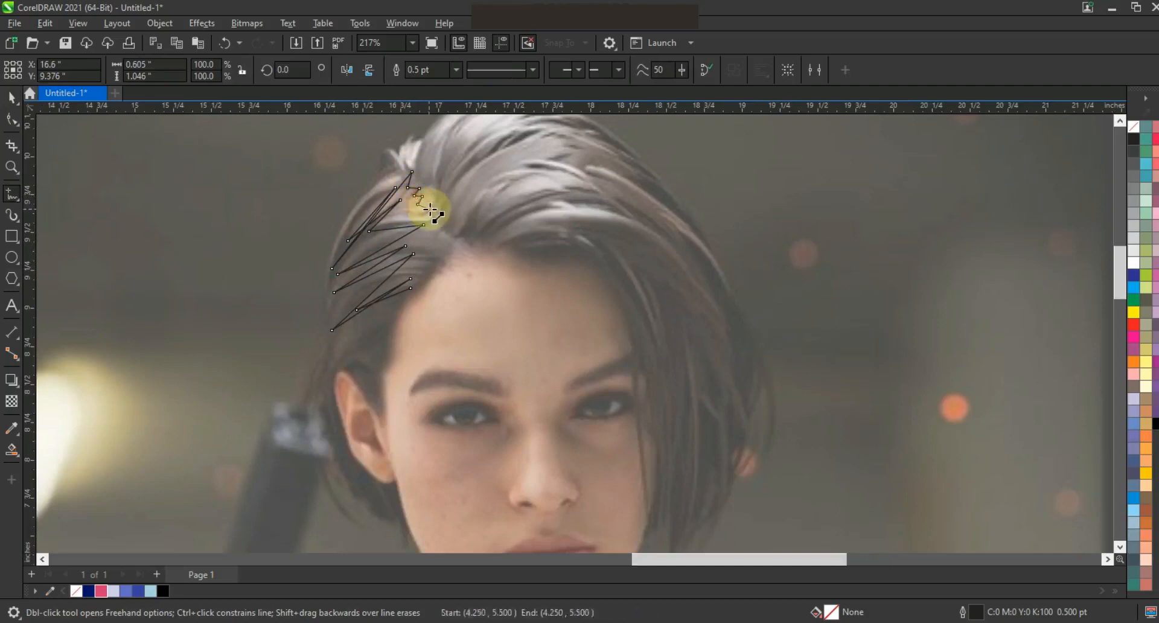
pyautogui.doubleClick(442, 254)
# Curve the segments of the highlight above the ear to follow the combed-back strands.
pyautogui.press('F10')
pyautogui.moveTo(381, 209)
pyautogui.mouseDown()
pyautogui.moveTo(385, 198)
pyautogui.moveTo(354, 236)
pyautogui.moveTo(379, 212)
pyautogui.mouseUp()
pyautogui.moveTo(385, 229); pyautogui.dragTo(382, 222)
pyautogui.moveTo(389, 245); pyautogui.dragTo(366, 300)
pyautogui.moveTo(422, 273); pyautogui.dragTo(625, 264)
# Fill the highlight above the ear with pink #D53771, place it on the silhouette's hair, and remove its outline.
pyautogui.click(12, 98)
pyautogui.press('F3')
pyautogui.press('F3')
pyautogui.click(101, 591)
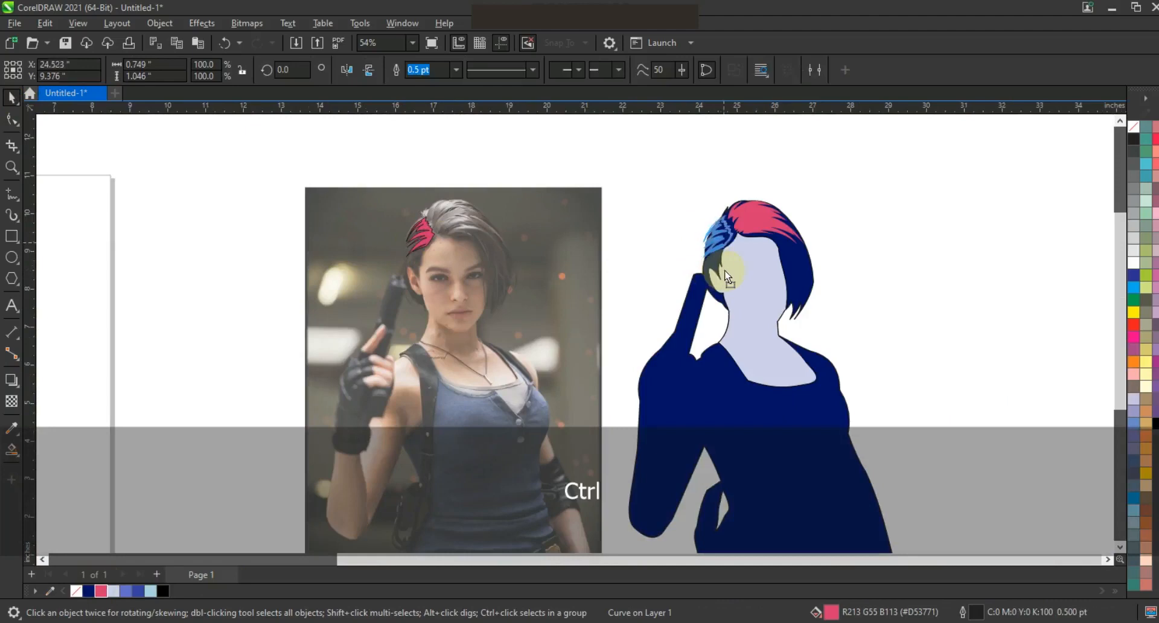
pyautogui.rightClick(1134, 127)
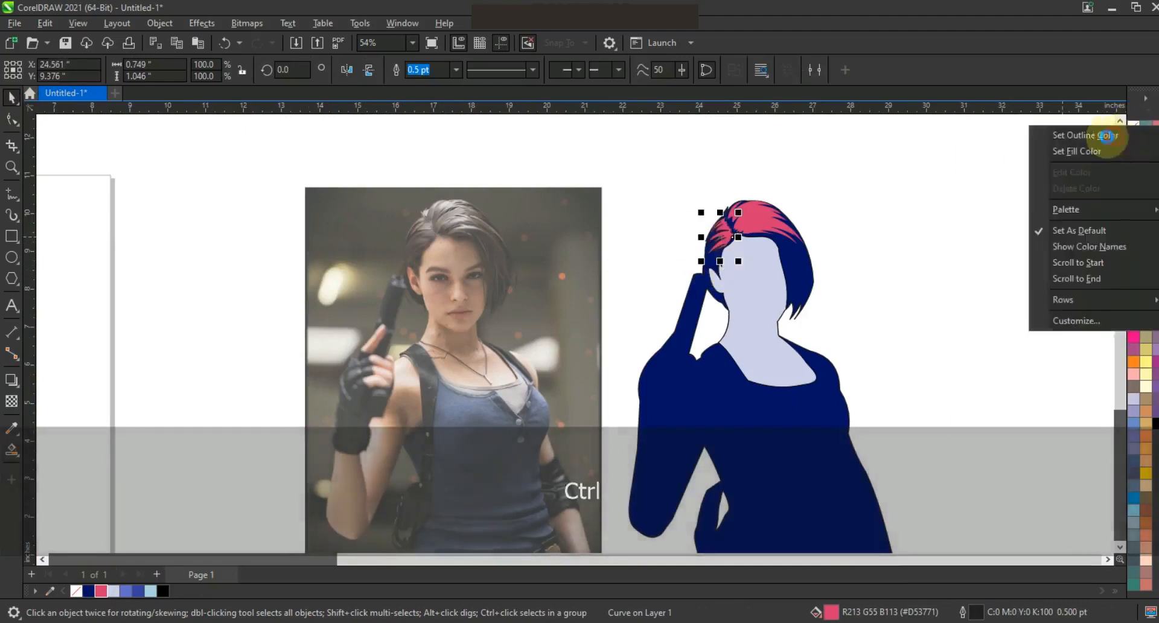
pyautogui.click(1115, 135)
pyautogui.click(966, 203)
# Move the pink strands from the photo's long side hair onto the silhouette's matching hair, with no outline.
pyautogui.press('F3')
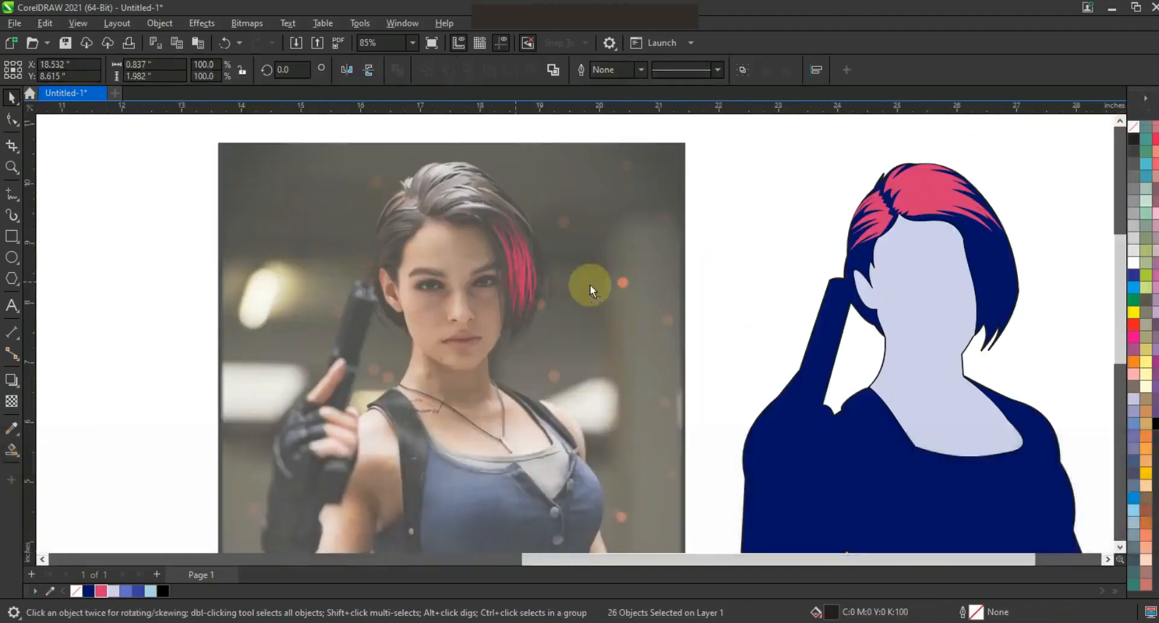
pyautogui.moveTo(512, 310); pyautogui.dragTo(991, 321)
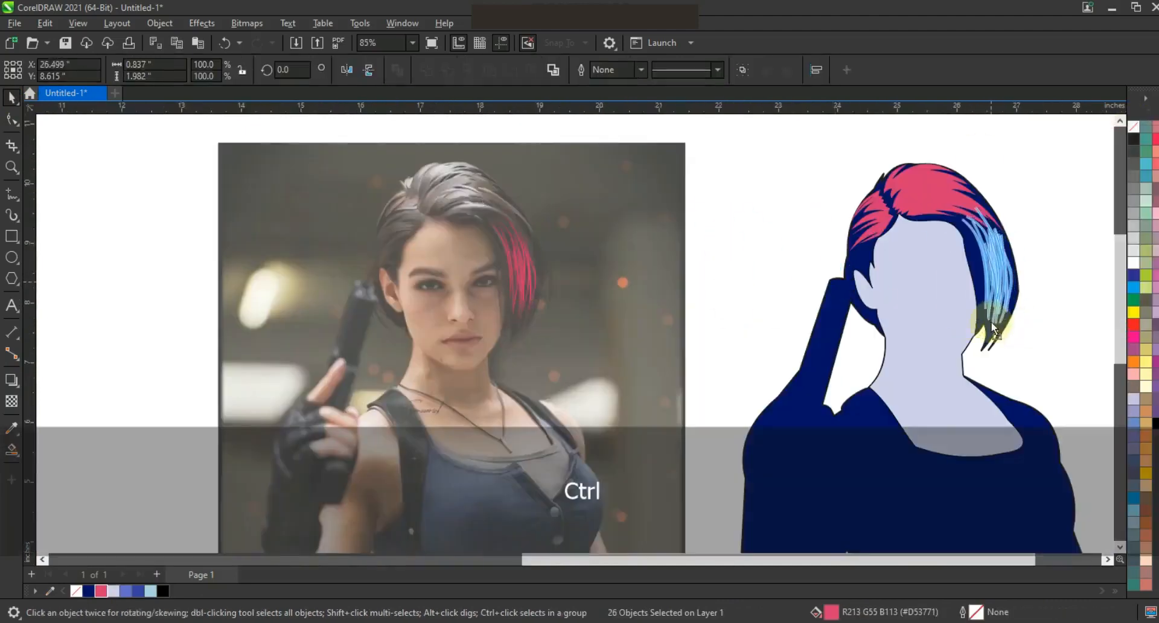
pyautogui.rightClick(1133, 127)
pyautogui.click(1086, 131)
pyautogui.click(635, 330)
pyautogui.press('F3')
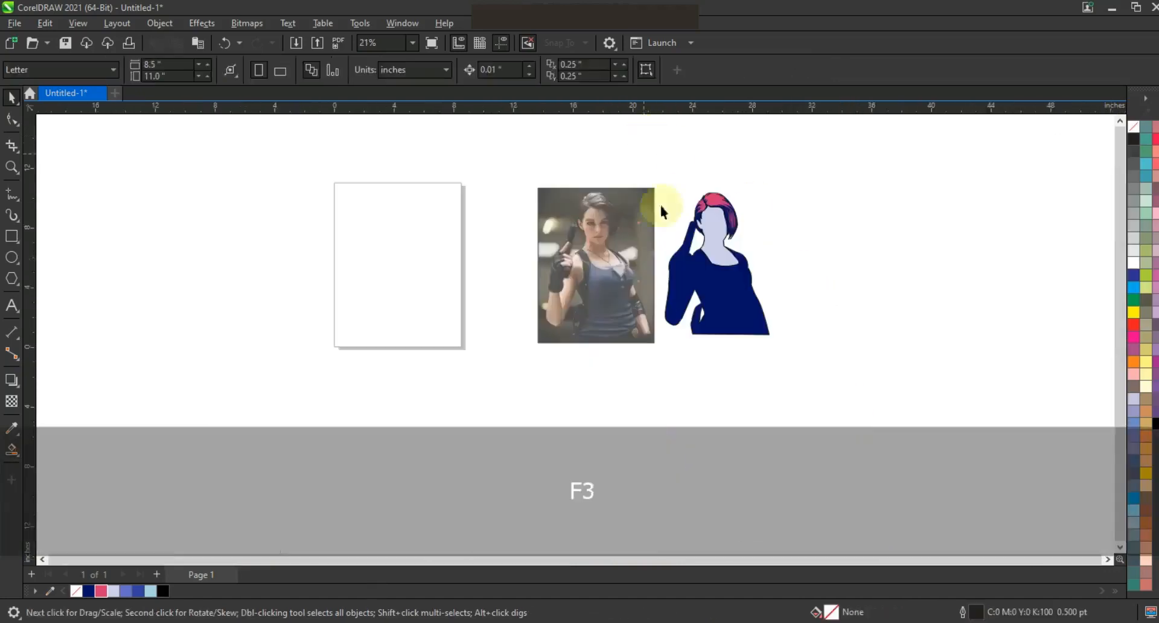
# Trace the tank top's upper edge with straight segments along the neckline, the open button placket and the far shoulder.
pyautogui.click(13, 169)
pyautogui.moveTo(504, 185); pyautogui.dragTo(860, 371)
pyautogui.moveTo(254, 124); pyautogui.dragTo(808, 477)
pyautogui.moveTo(266, 309); pyautogui.dragTo(764, 553)
pyautogui.press('F3')
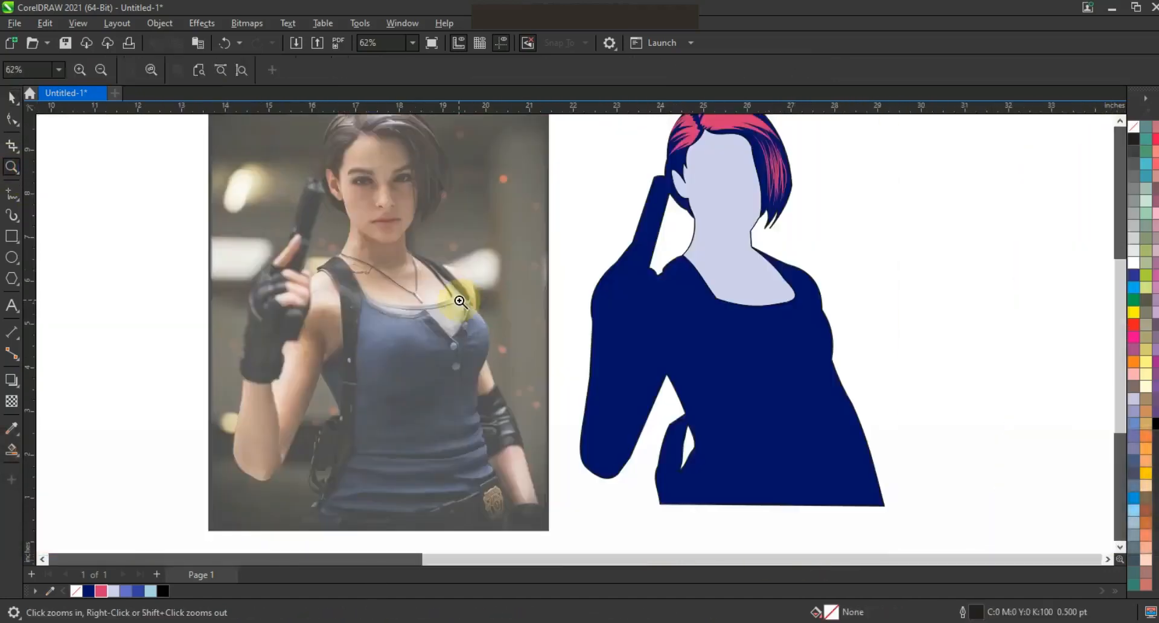
pyautogui.moveTo(564, 370); pyautogui.dragTo(561, 372)
pyautogui.click(12, 193)
pyautogui.click(346, 303)
pyautogui.click(541, 374)
pyautogui.click(616, 453)
pyautogui.click(661, 350)
pyautogui.click(587, 273)
pyautogui.doubleClick(502, 200)
pyautogui.click(667, 340)
pyautogui.click(792, 416)
# Continue the tank top outline down the holster strap, across the hem and up the opposite side.
pyautogui.press('F3')
pyautogui.click(413, 355)
pyautogui.click(396, 470)
pyautogui.click(313, 524)
pyautogui.click(649, 508)
pyautogui.click(626, 464)
pyautogui.click(614, 413)
pyautogui.click(607, 379)
pyautogui.click(604, 342)
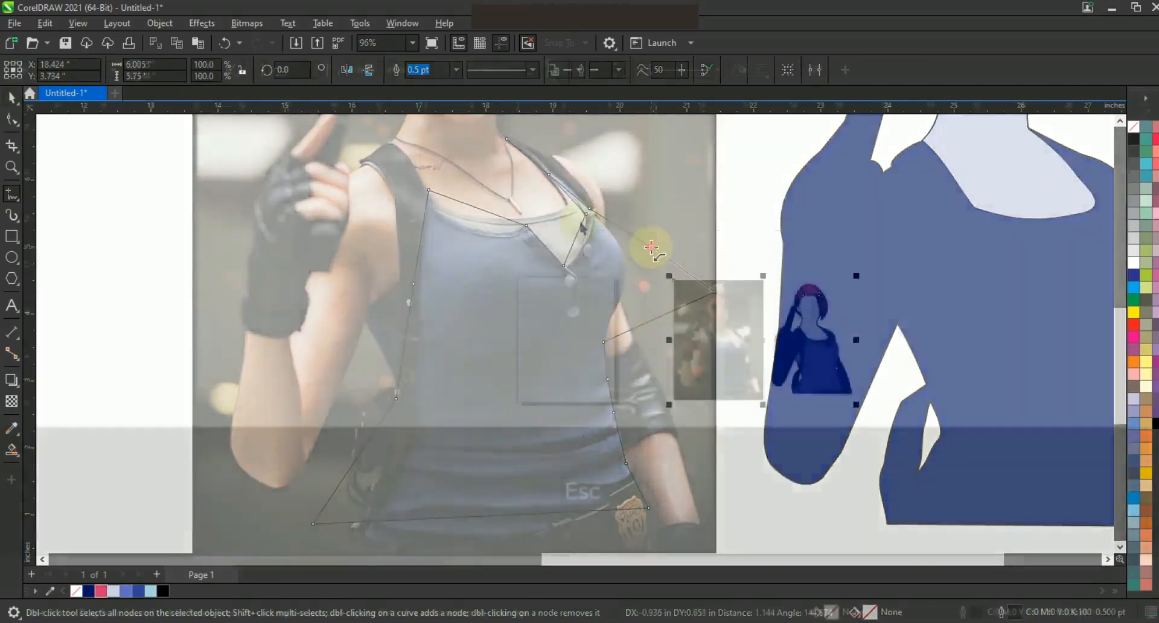
pyautogui.press('Escape')
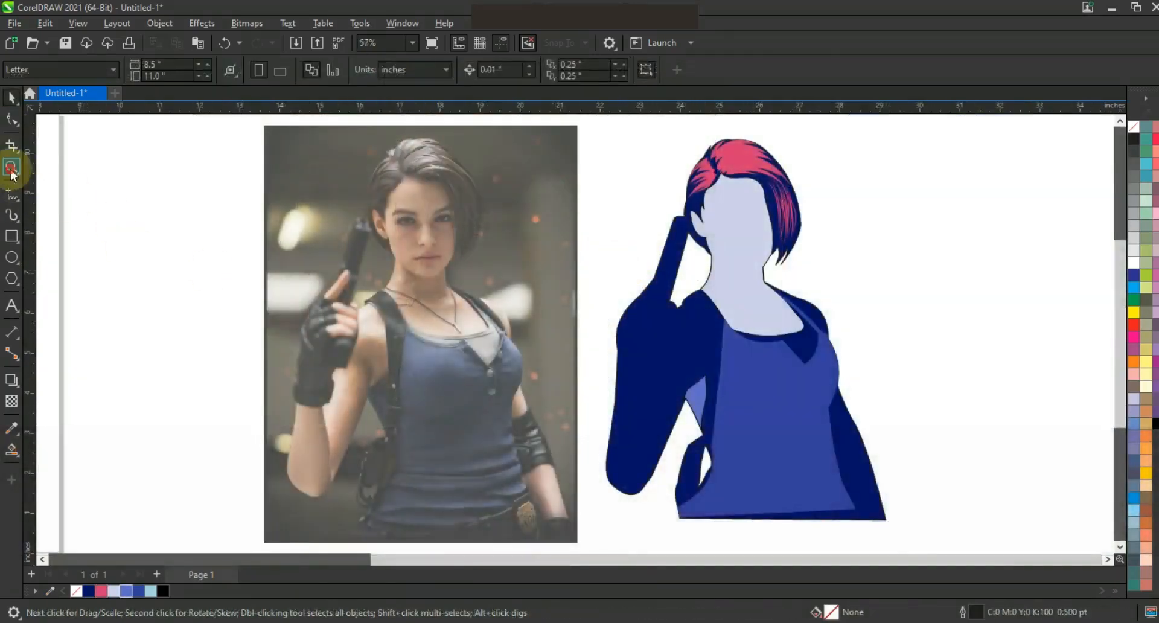
# Trace the raised forearm's skin as a closed straight-sided shape from the glove cuff down to the elbow.
pyautogui.click(11, 169)
pyautogui.click(376, 385)
pyautogui.click(10, 195)
pyautogui.click(435, 366)
pyautogui.click(474, 371)
pyautogui.click(490, 489)
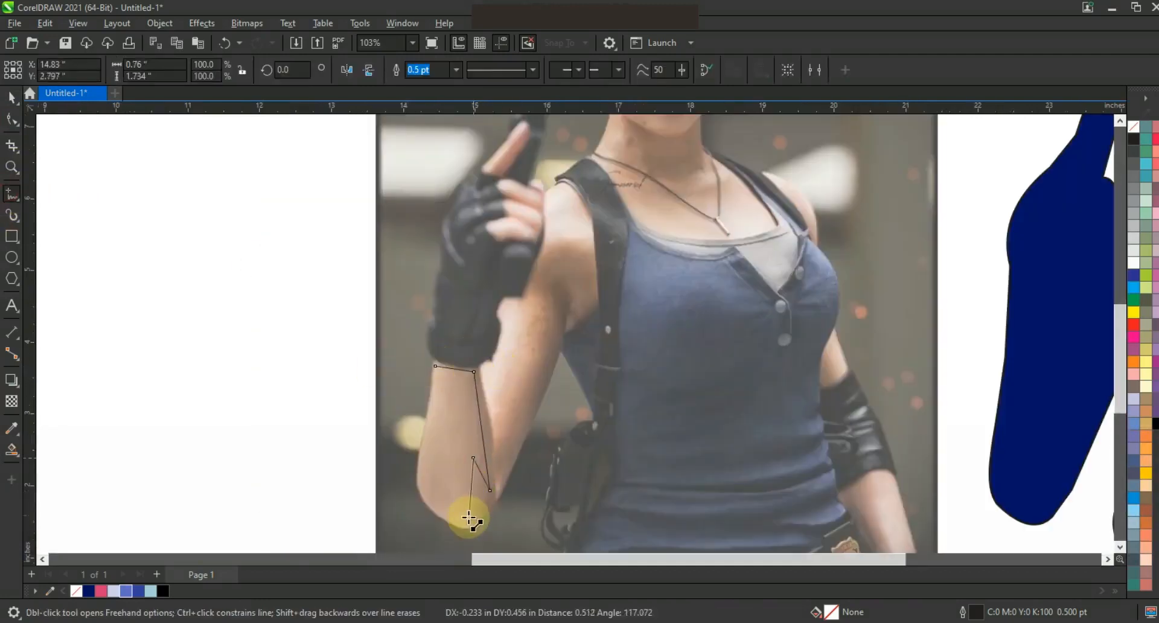
pyautogui.click(422, 475)
pyautogui.click(435, 366)
# Curve the forearm shape's segments to follow the glove cuff, the arm's sides and the rounded elbow.
pyautogui.click(12, 119)
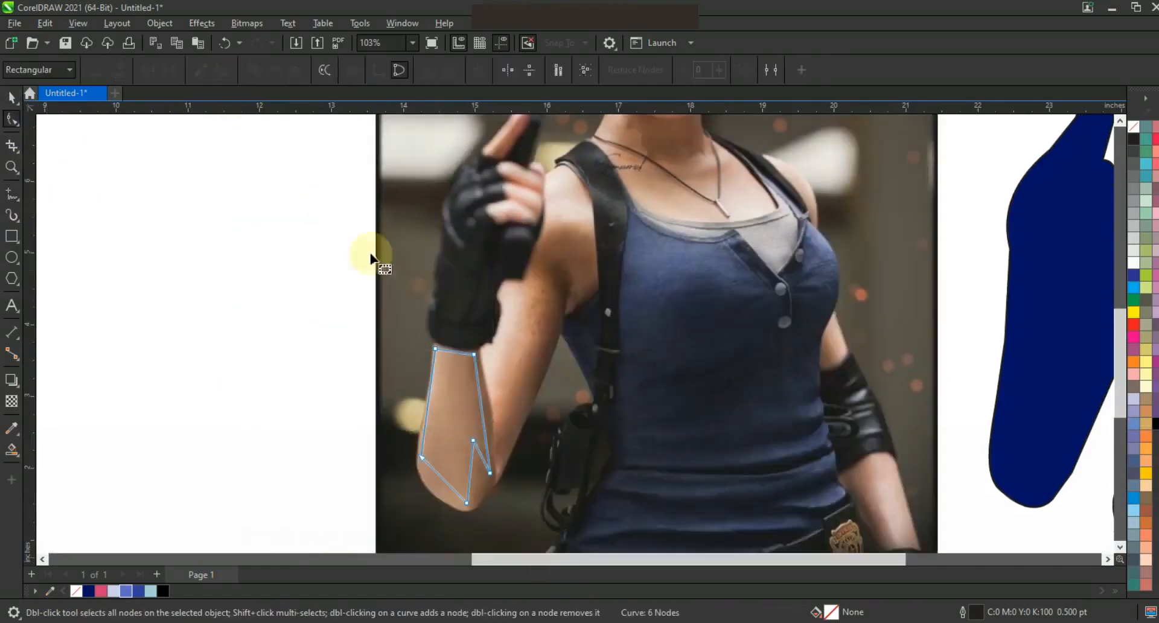
pyautogui.scroll(-1, 370, 260)
pyautogui.moveTo(566, 518); pyautogui.dragTo(566, 517)
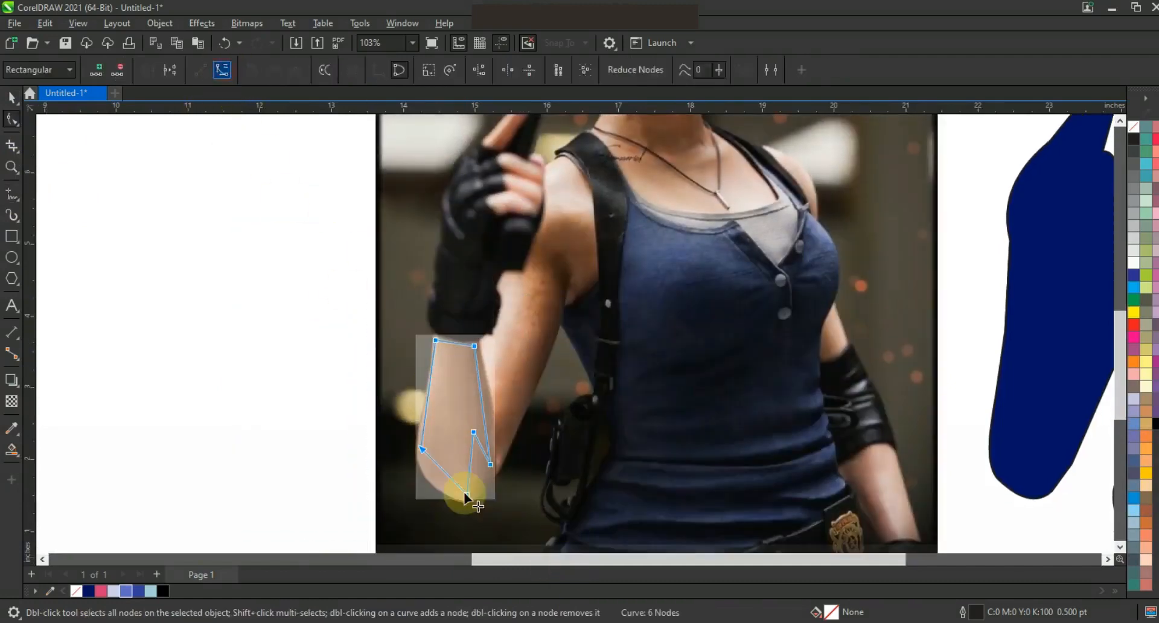
pyautogui.moveTo(441, 469); pyautogui.dragTo(437, 478)
pyautogui.moveTo(484, 416); pyautogui.dragTo(487, 418)
pyautogui.moveTo(455, 343); pyautogui.dragTo(433, 373)
pyautogui.click(11, 96)
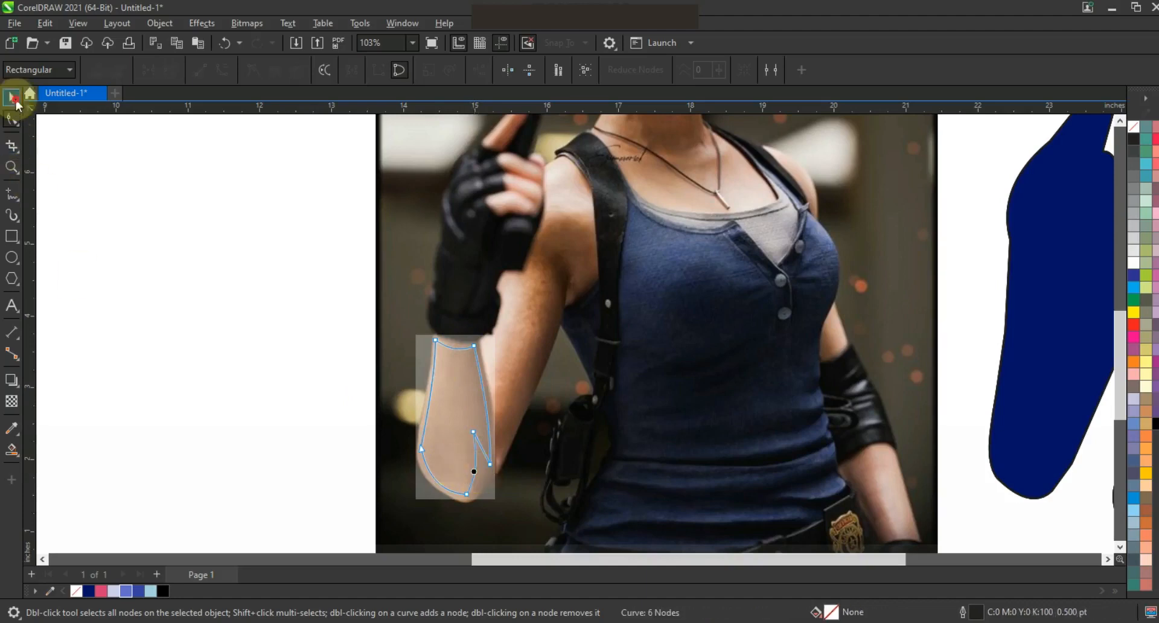
# Fill the raised forearm shape with pale lavender (#CDCFE8), move it onto the illustration's forearm and remove its outline.
pyautogui.click(115, 592)
pyautogui.press('F3')
pyautogui.moveTo(402, 371); pyautogui.dragTo(687, 371)
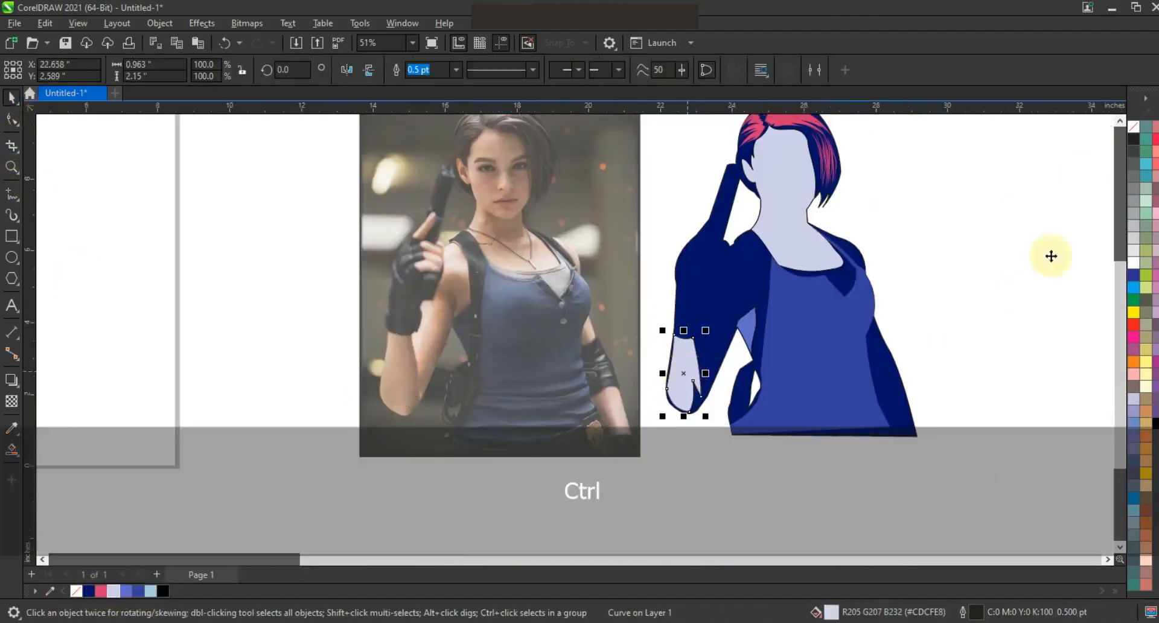
pyautogui.rightClick(1133, 132)
pyautogui.scroll(-1, 685, 343)
pyautogui.press('Escape')
# Trace the raised arm's skin between the glove and the elbow as a closed shape and curve its long sides.
pyautogui.click(13, 166)
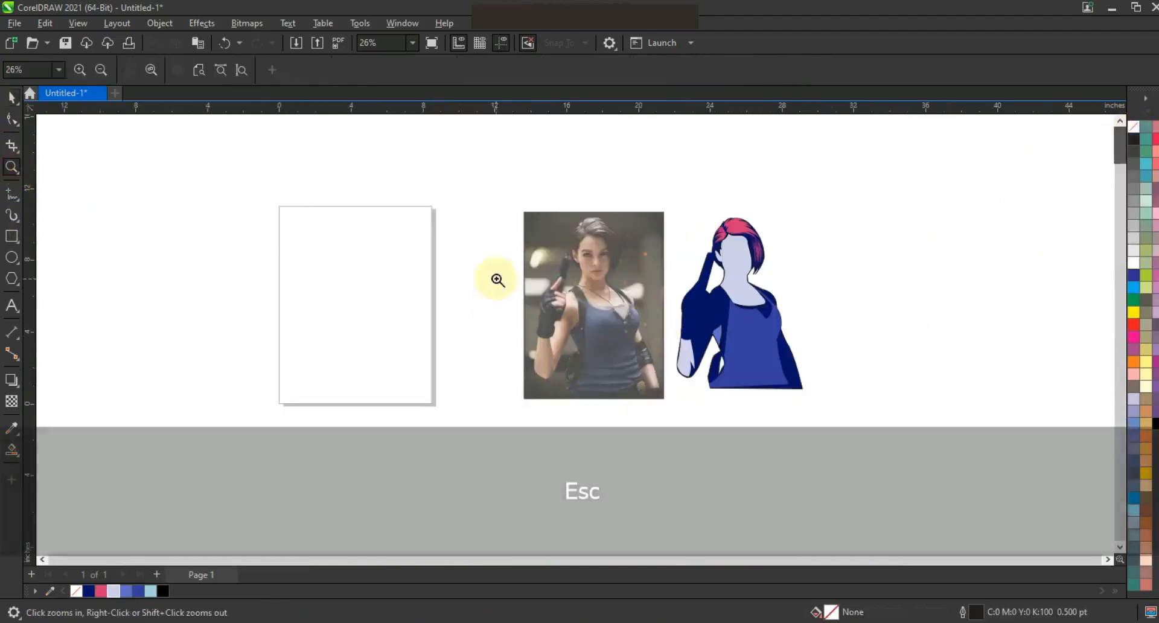
pyautogui.moveTo(496, 284); pyautogui.dragTo(704, 395)
pyautogui.press('F5')
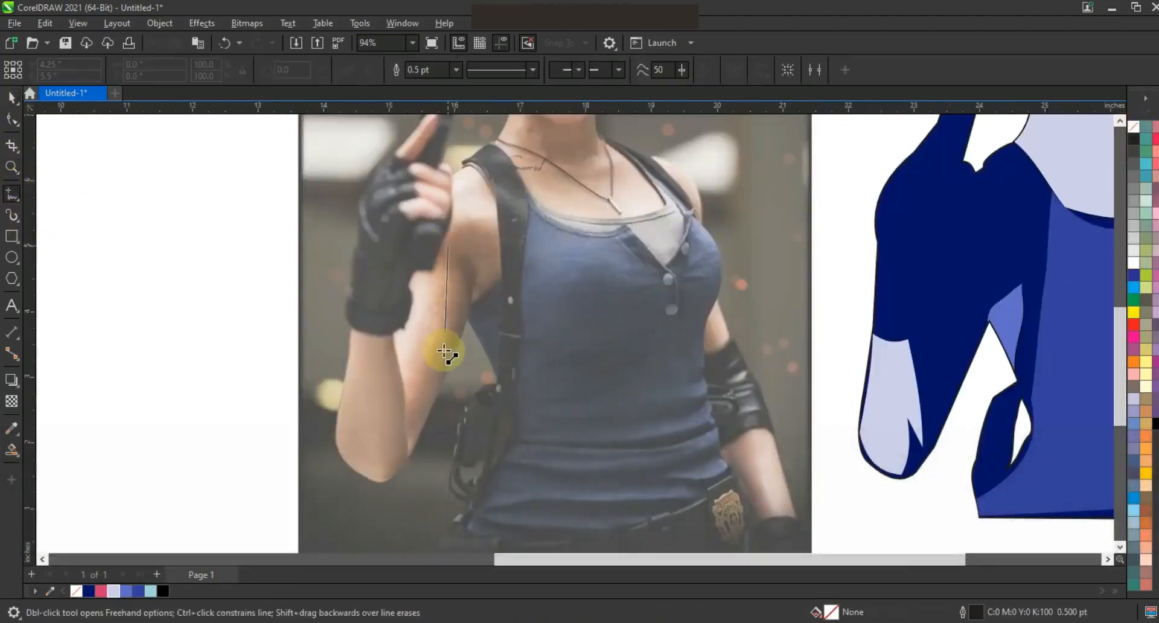
pyautogui.doubleClick(441, 362)
pyautogui.doubleClick(438, 325)
pyautogui.doubleClick(401, 336)
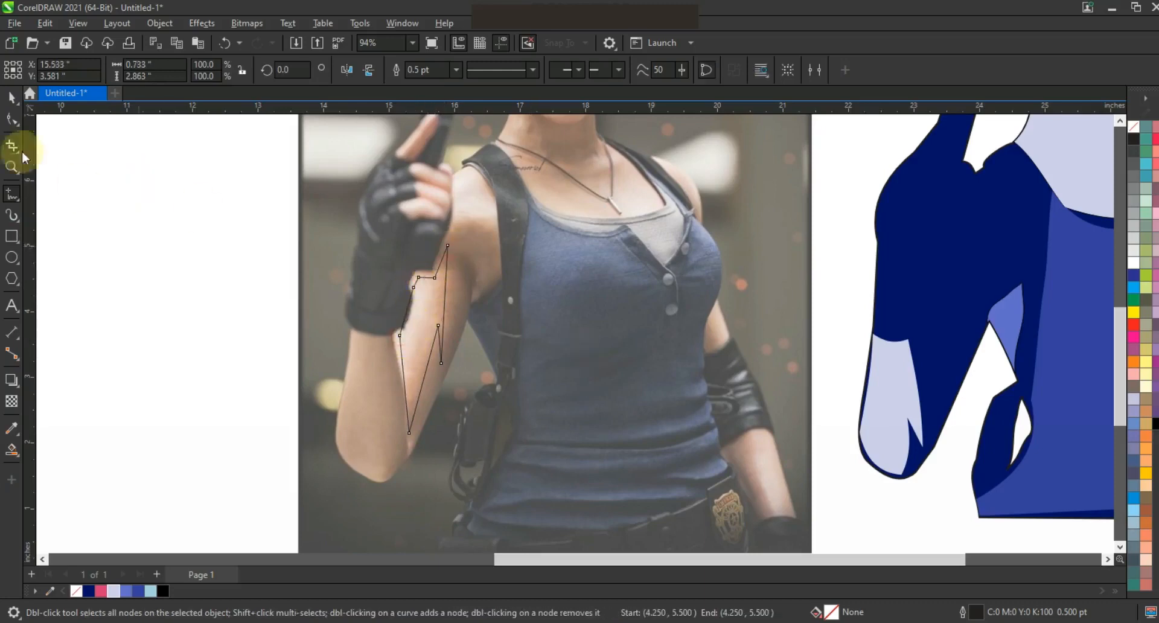
pyautogui.press('F10')
pyautogui.moveTo(452, 295); pyautogui.dragTo(415, 310)
# Fill the upper-arm skin shape with pale lavender (#CDCFE8) and place it on the illustration's raised arm without an outline.
pyautogui.press('space')
pyautogui.click(112, 590)
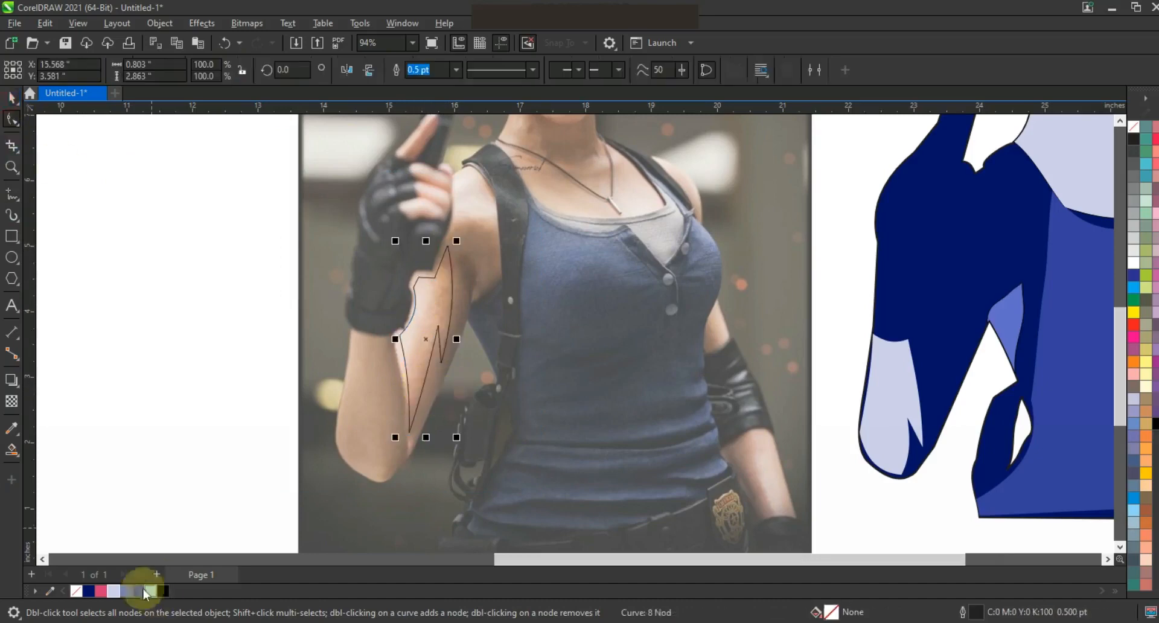
pyautogui.scroll(-1, 451, 311)
pyautogui.moveTo(701, 330); pyautogui.dragTo(702, 331)
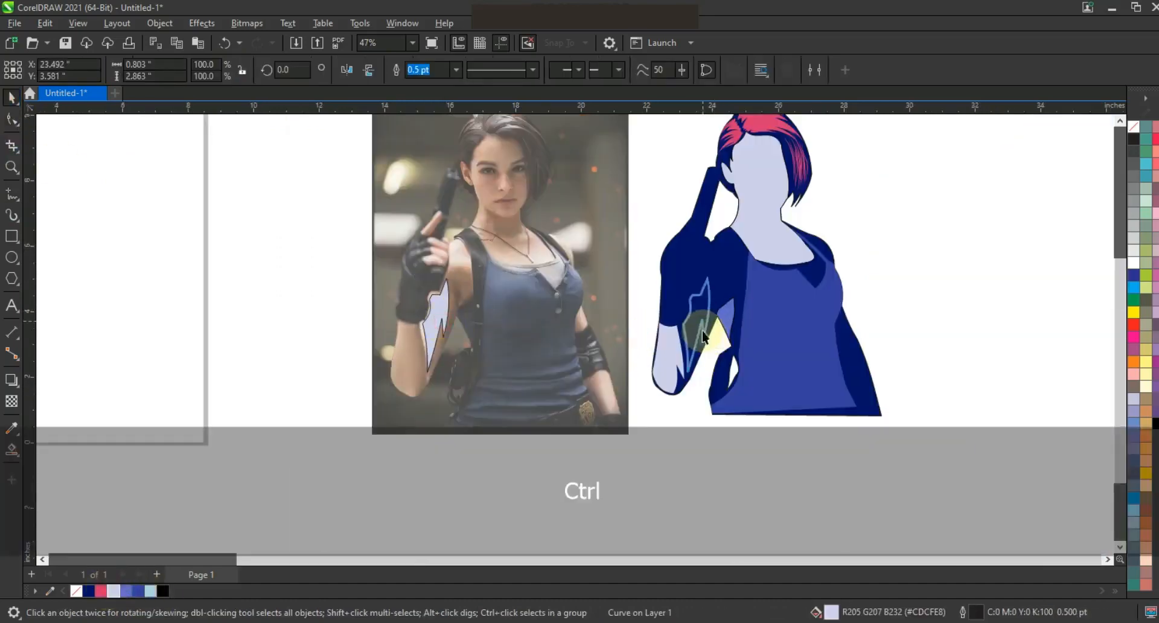
pyautogui.press('Escape')
pyautogui.scroll(-1, 906, 309)
# Trace the raised arm's shoulder skin beside the holster strap as a closed shape and curve its edges.
pyautogui.click(11, 168)
pyautogui.moveTo(507, 199); pyautogui.dragTo(880, 402)
pyautogui.click(12, 195)
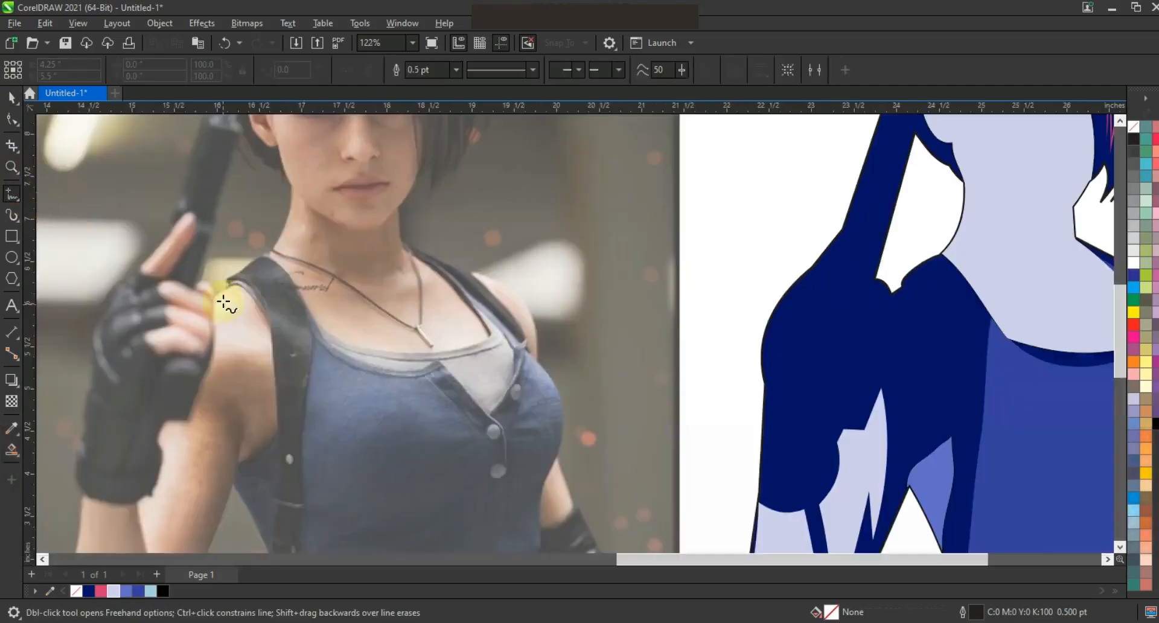
pyautogui.click(212, 373)
pyautogui.click(271, 420)
pyautogui.click(218, 298)
pyautogui.click(12, 119)
pyautogui.moveTo(250, 335); pyautogui.dragTo(217, 337)
# Move the shoulder skin shape onto the illustration, fill it with pale lavender (#CDCFE8) and remove its outline.
pyautogui.moveTo(239, 394); pyautogui.dragTo(914, 365)
pyautogui.click(12, 97)
pyautogui.click(114, 590)
pyautogui.rightClick(1134, 126)
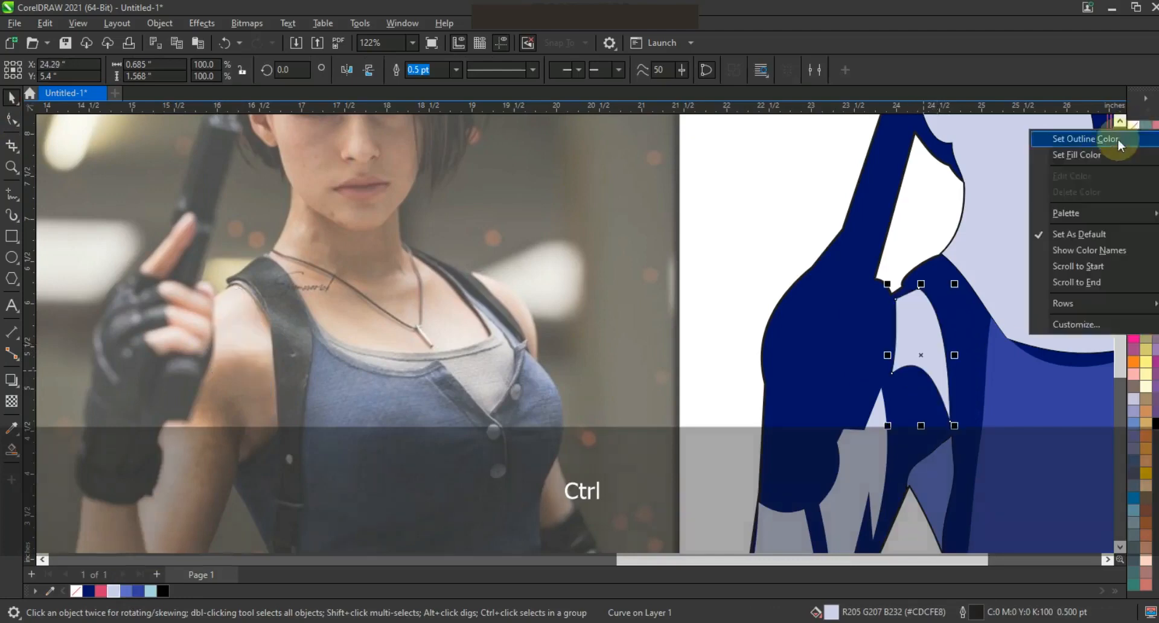
pyautogui.click(1119, 141)
pyautogui.press('F3')
pyautogui.press('F3')
pyautogui.press('Escape')
pyautogui.press('F3')
pyautogui.click(603, 272)
pyautogui.hotkey('shift', 'F2')
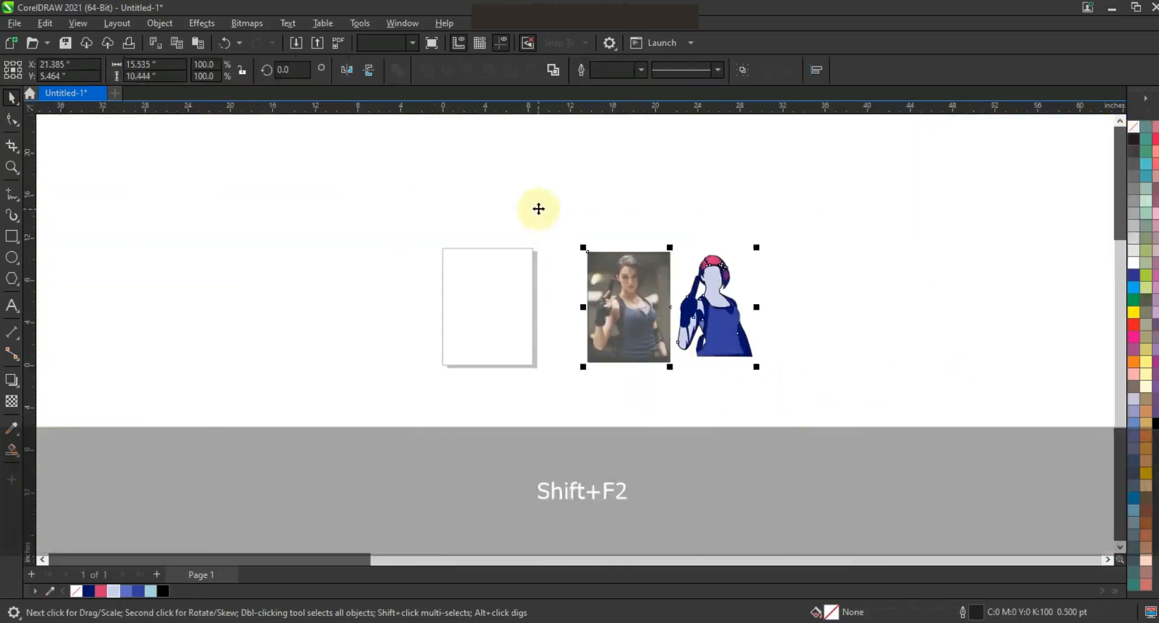
# Trace the lowered arm's skin patch above the elbow pad and the forearm below it as two closed straight-sided shapes.
pyautogui.press('Escape')
pyautogui.click(11, 167)
pyautogui.click(656, 519)
pyautogui.click(13, 193)
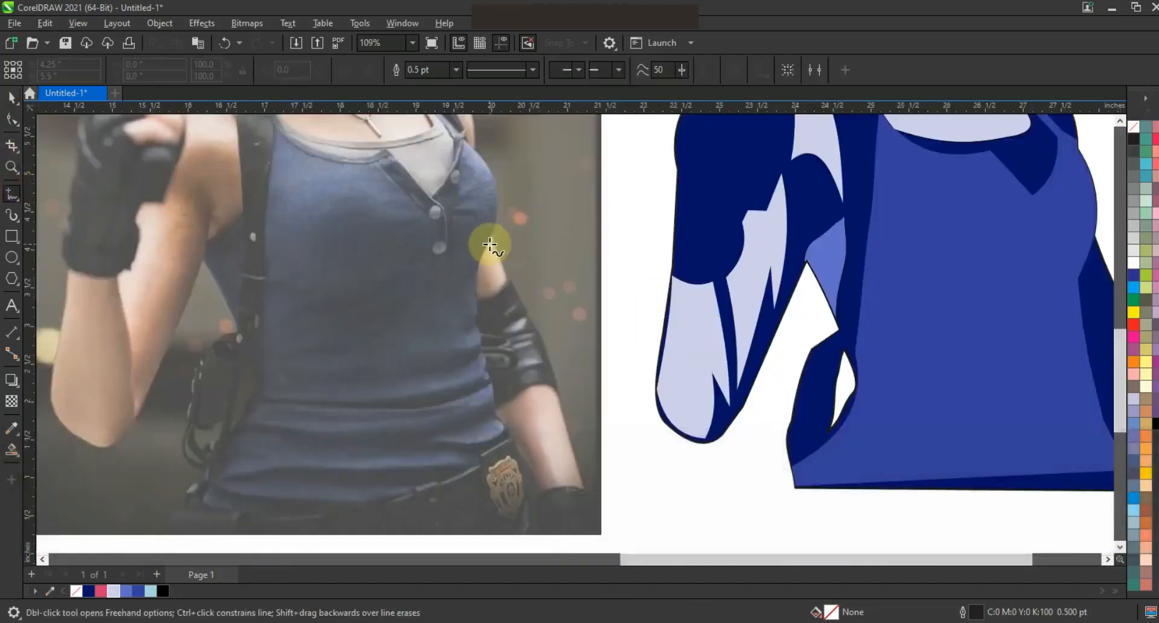
pyautogui.click(499, 278)
pyautogui.click(554, 391)
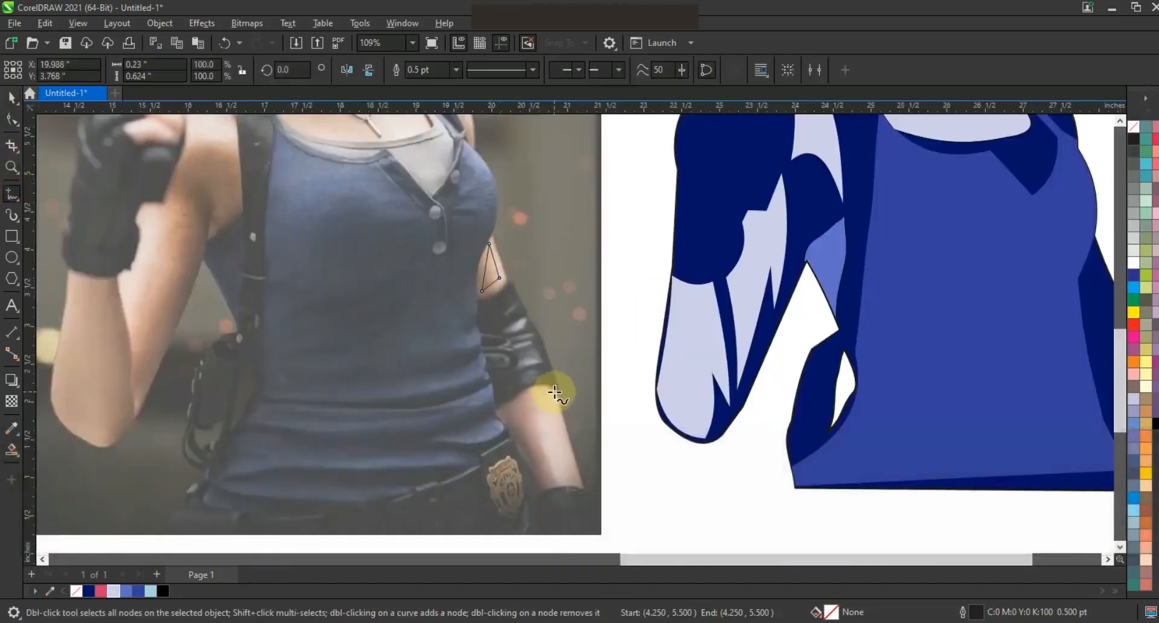
pyautogui.click(580, 484)
pyautogui.click(546, 485)
pyautogui.click(522, 436)
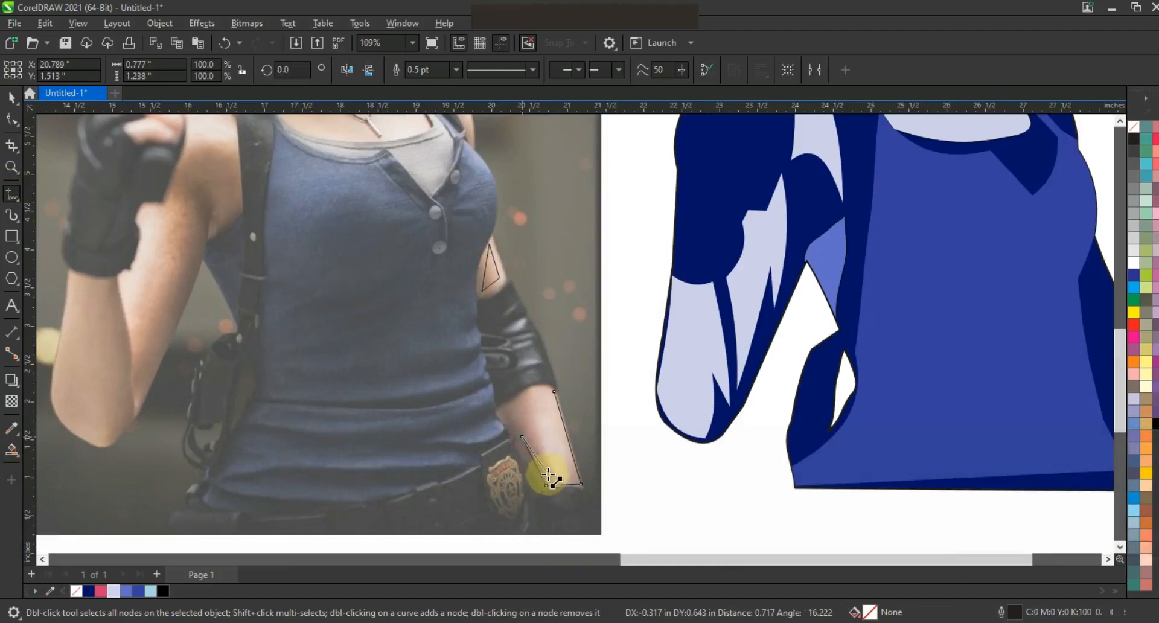
pyautogui.doubleClick(524, 397)
# Curve the lowered forearm shape's segments along the elbow pad's edge, the arm's inner side and the wrist.
pyautogui.click(12, 119)
pyautogui.hotkey('shift', 'F2')
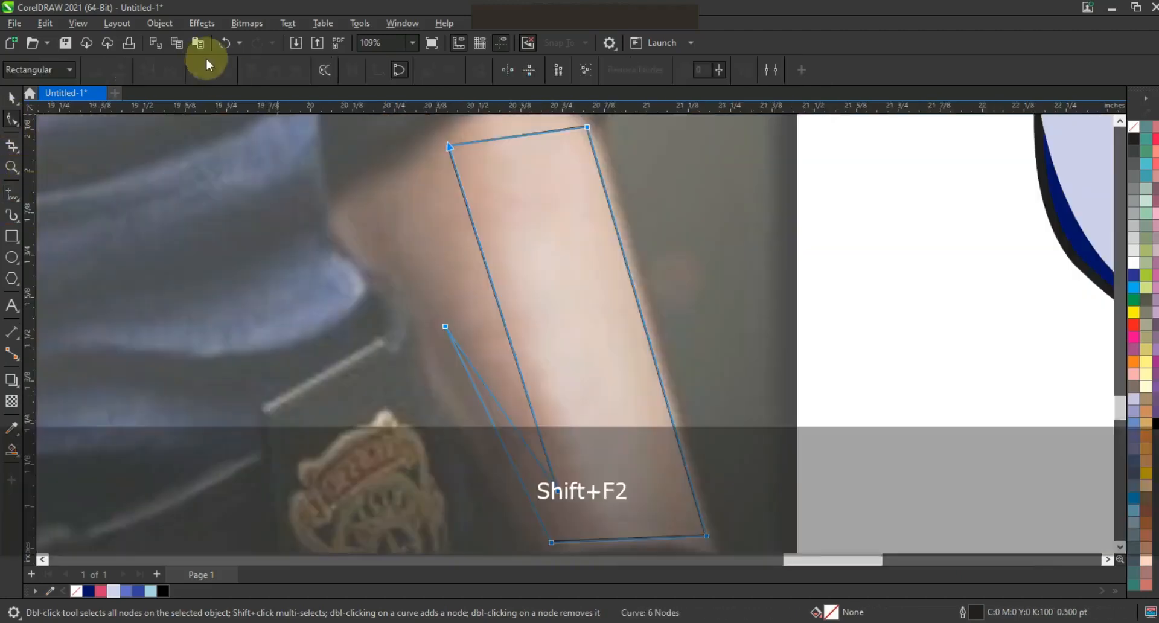
pyautogui.press('F3')
pyautogui.press('Escape')
pyautogui.moveTo(509, 169); pyautogui.dragTo(510, 158)
pyautogui.moveTo(576, 259); pyautogui.dragTo(578, 259)
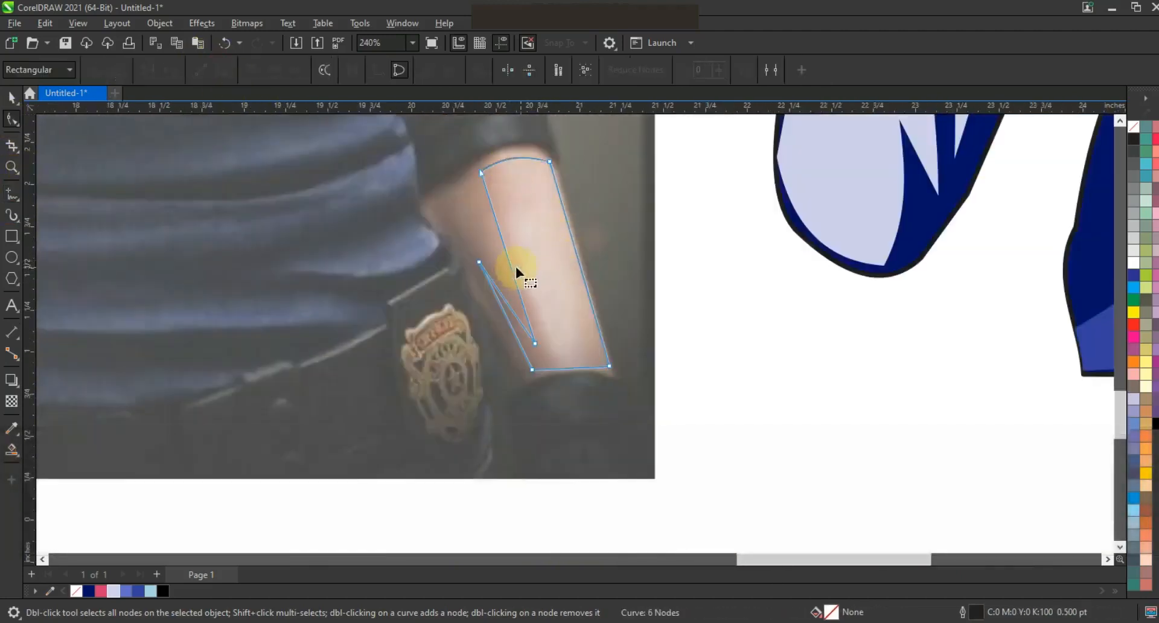
pyautogui.moveTo(510, 265); pyautogui.dragTo(514, 264)
pyautogui.moveTo(509, 324); pyautogui.dragTo(516, 331)
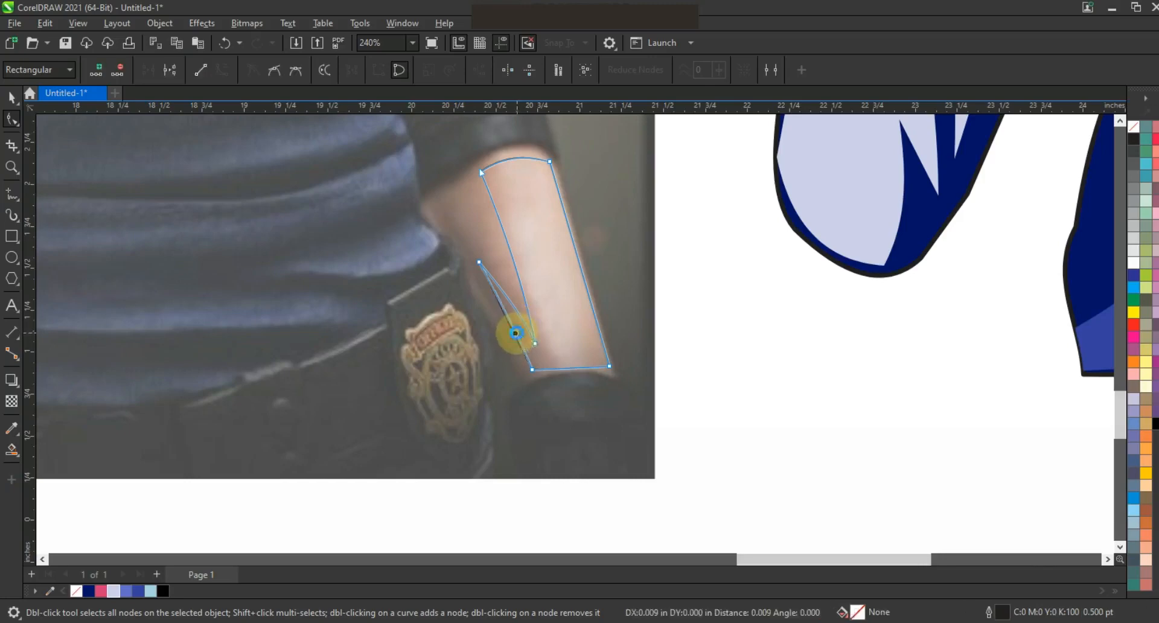
pyautogui.click(561, 367)
pyautogui.press('F3')
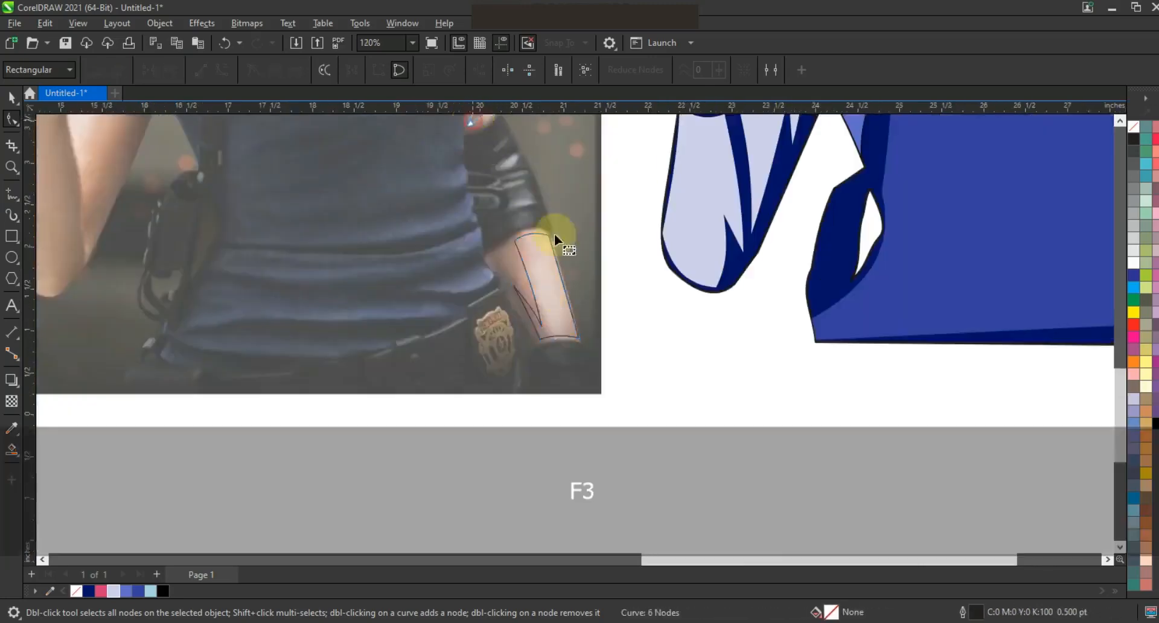
# Convert the small skin patch above the elbow pad to curves and bend its edges to follow the arm.
pyautogui.click(473, 119)
pyautogui.scroll(2, 474, 121)
pyautogui.moveTo(447, 142); pyautogui.dragTo(655, 450)
pyautogui.click(222, 70)
pyautogui.press('Escape')
pyautogui.moveTo(580, 386); pyautogui.dragTo(585, 389)
pyautogui.moveTo(597, 306); pyautogui.dragTo(540, 330)
pyautogui.moveTo(571, 211); pyautogui.dragTo(576, 214)
pyautogui.moveTo(551, 281); pyautogui.dragTo(549, 281)
pyautogui.moveTo(573, 396); pyautogui.dragTo(573, 400)
# Place both lowered-arm skin shapes on the illustration's lowered arm in pale lavender and without outlines.
pyautogui.click(12, 97)
pyautogui.press('F3')
pyautogui.keyDown('shift'); pyautogui.click(435, 365); pyautogui.keyUp('shift')
pyautogui.moveTo(424, 361); pyautogui.dragTo(746, 365)
pyautogui.rightClick(1133, 126)
pyautogui.click(1113, 137)
pyautogui.click(823, 327)
pyautogui.press('F3')
pyautogui.press('Escape')
pyautogui.hotkey('ctrl', 'a')
pyautogui.hotkey('shift', 'F2')
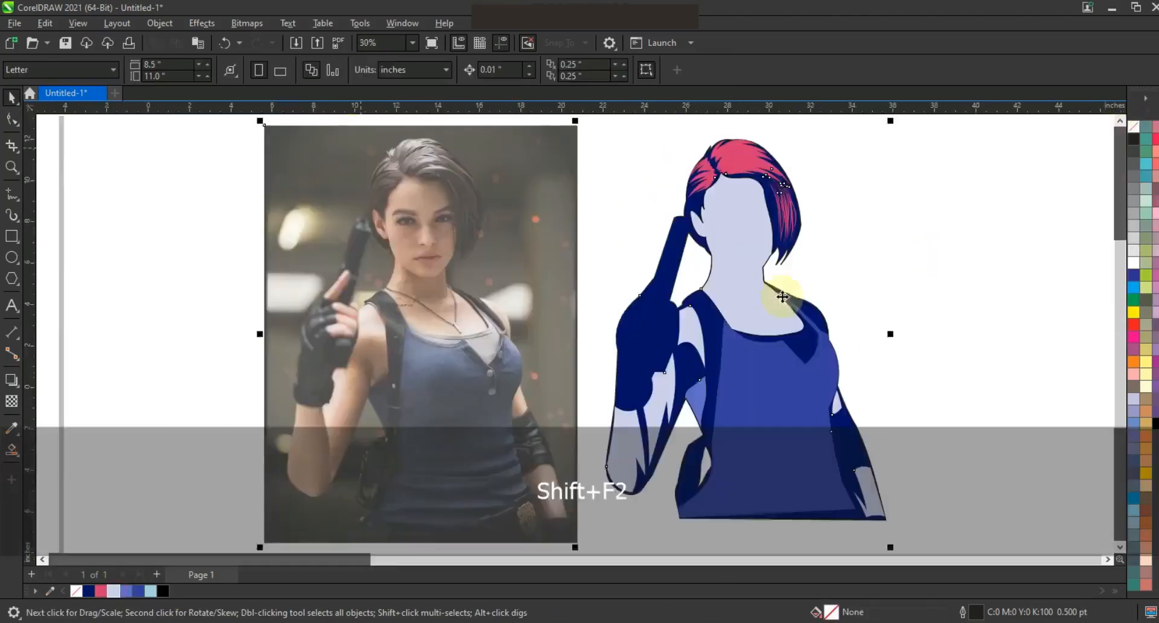
pyautogui.press('Escape')
pyautogui.press('F3')
pyautogui.press('Escape')
# Draw a freehand shadow line down the face past the nose, lips, chin and neck, and place it over the illustration's face.
pyautogui.click(11, 167)
pyautogui.moveTo(429, 198); pyautogui.dragTo(854, 431)
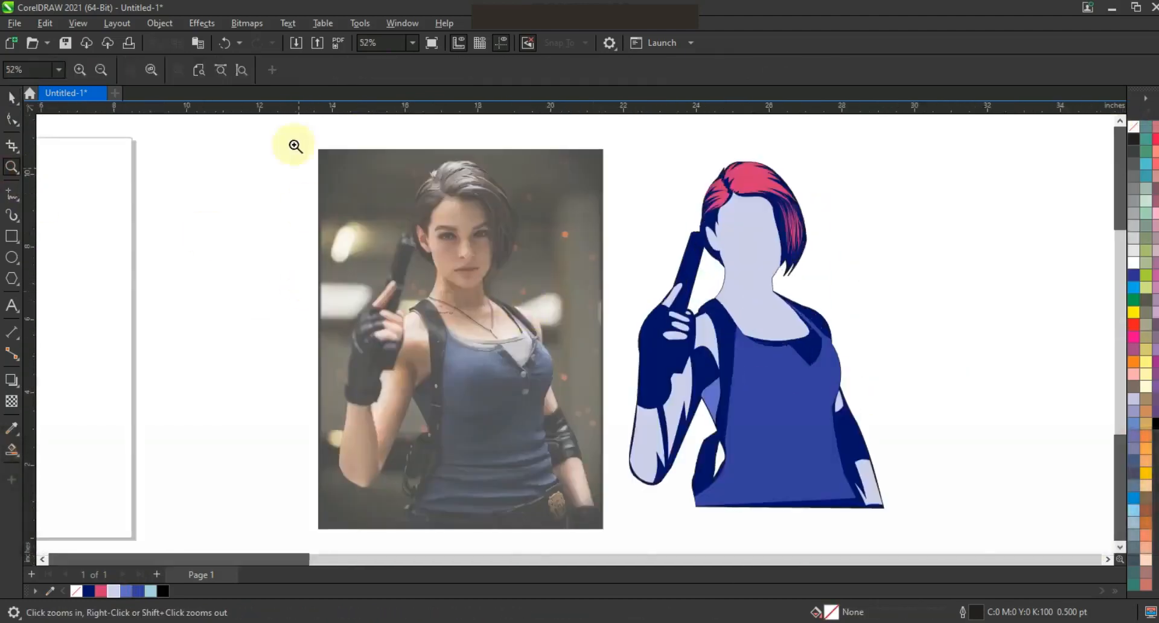
pyautogui.click(12, 193)
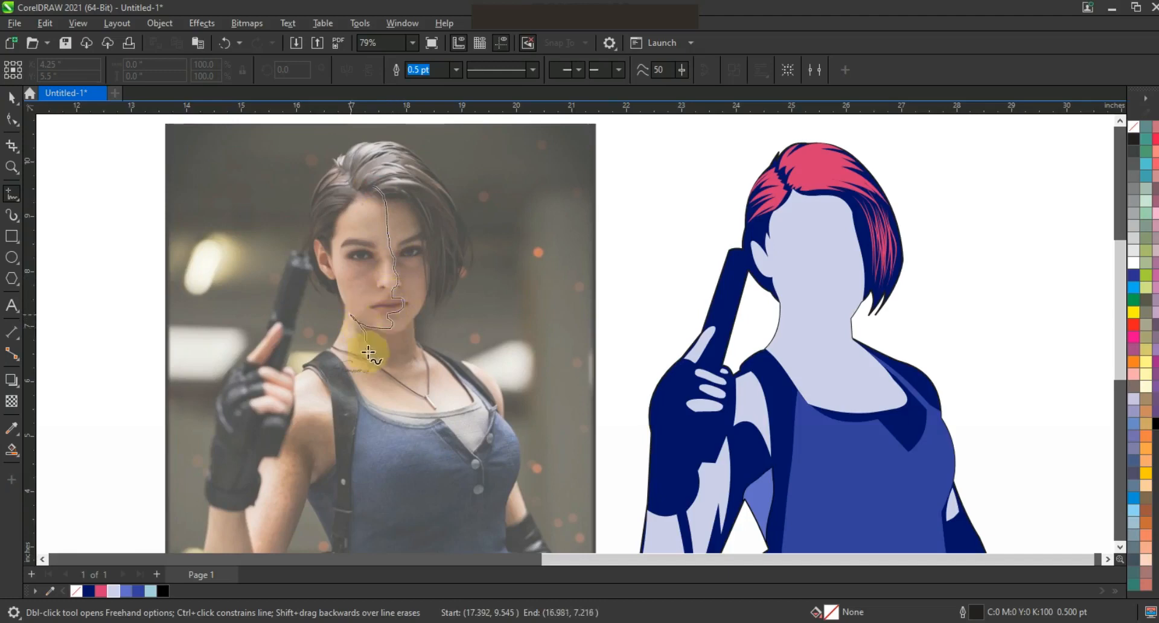
pyautogui.click(11, 97)
pyautogui.moveTo(396, 309); pyautogui.dragTo(823, 301)
# Smart-fill the enclosed shadow side of the face and neck and colour it medium blue (#616CC8).
pyautogui.click(14, 450)
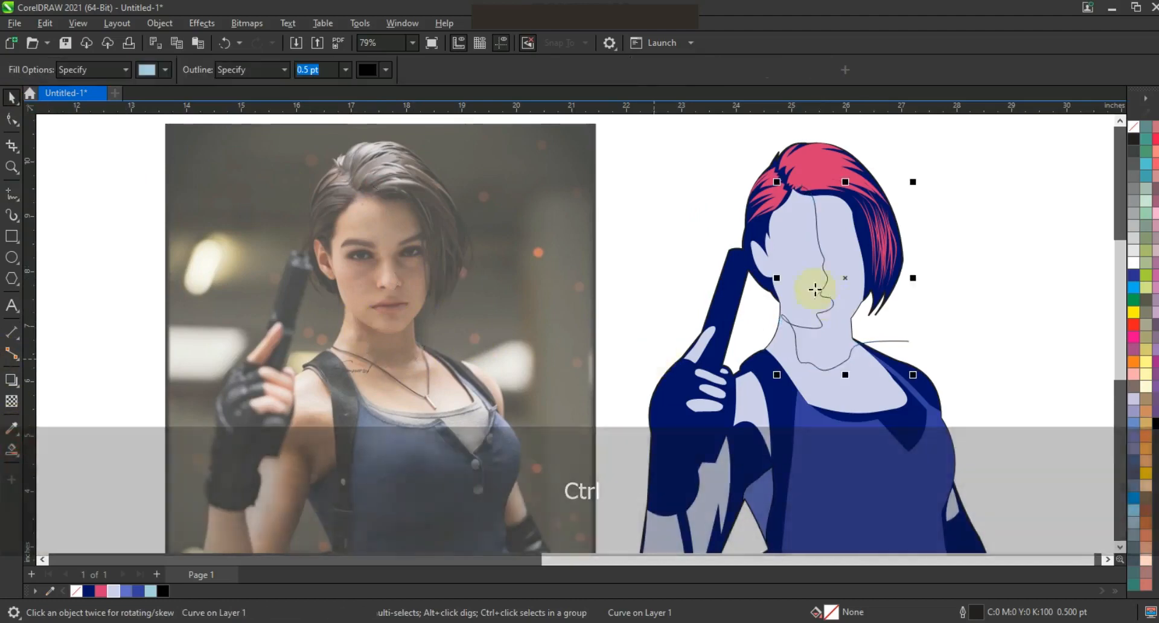
pyautogui.click(837, 287)
pyautogui.click(13, 98)
pyautogui.click(127, 590)
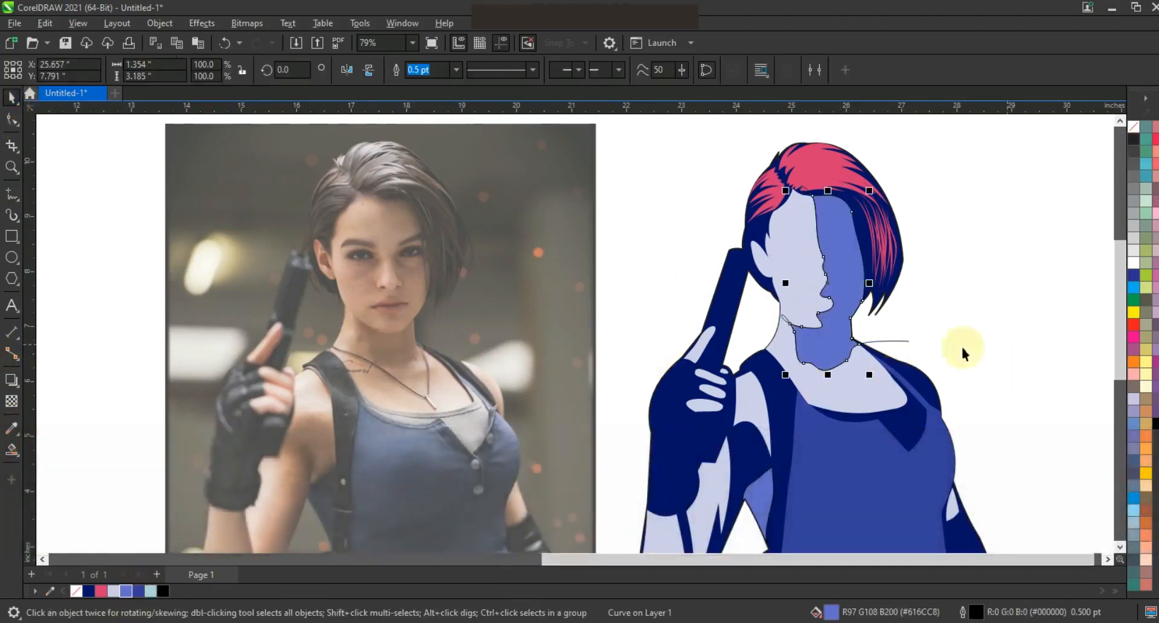
# Delete the leftover freehand shadow line and remove the outline from the face shadow shape.
pyautogui.click(902, 341)
pyautogui.press('Delete')
pyautogui.click(849, 281)
pyautogui.rightClick(1134, 127)
pyautogui.press('Escape')
pyautogui.scroll(-1, 778, 197)
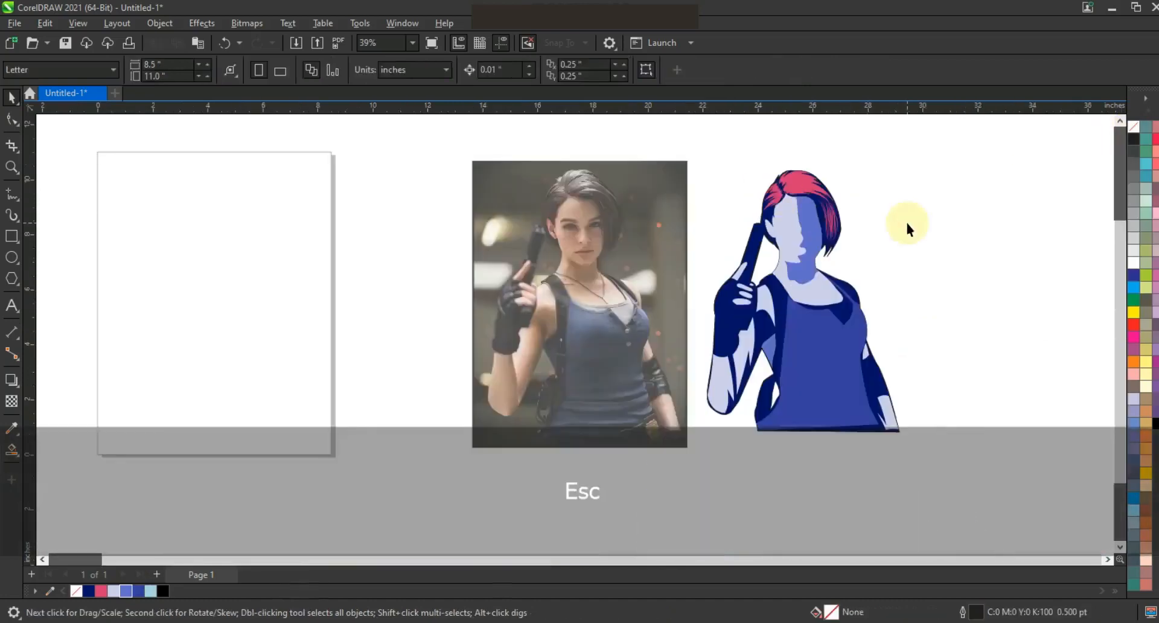
# Trace the eyebrow on the ear side of the face as a closed shape and curve its upper and lower edges.
pyautogui.moveTo(545, 195); pyautogui.dragTo(675, 269)
pyautogui.moveTo(241, 205); pyautogui.dragTo(709, 412)
pyautogui.click(11, 193)
pyautogui.click(396, 272)
pyautogui.click(348, 242)
pyautogui.click(361, 254)
pyautogui.click(178, 277)
pyautogui.click(381, 283)
pyautogui.press('F10')
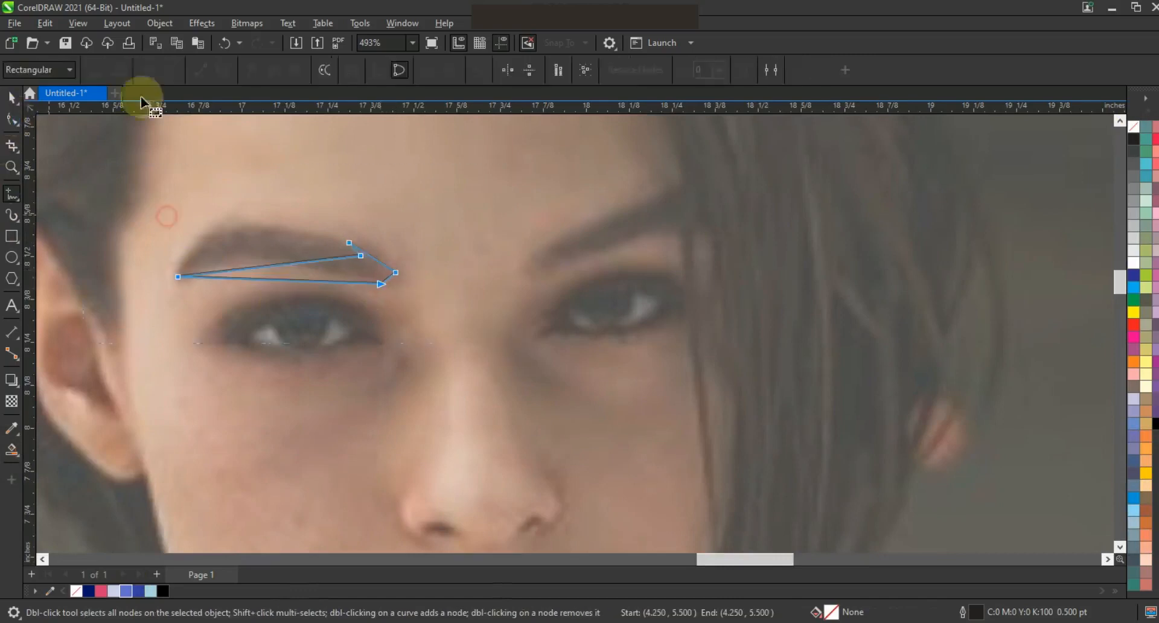
pyautogui.moveTo(244, 244); pyautogui.dragTo(239, 233)
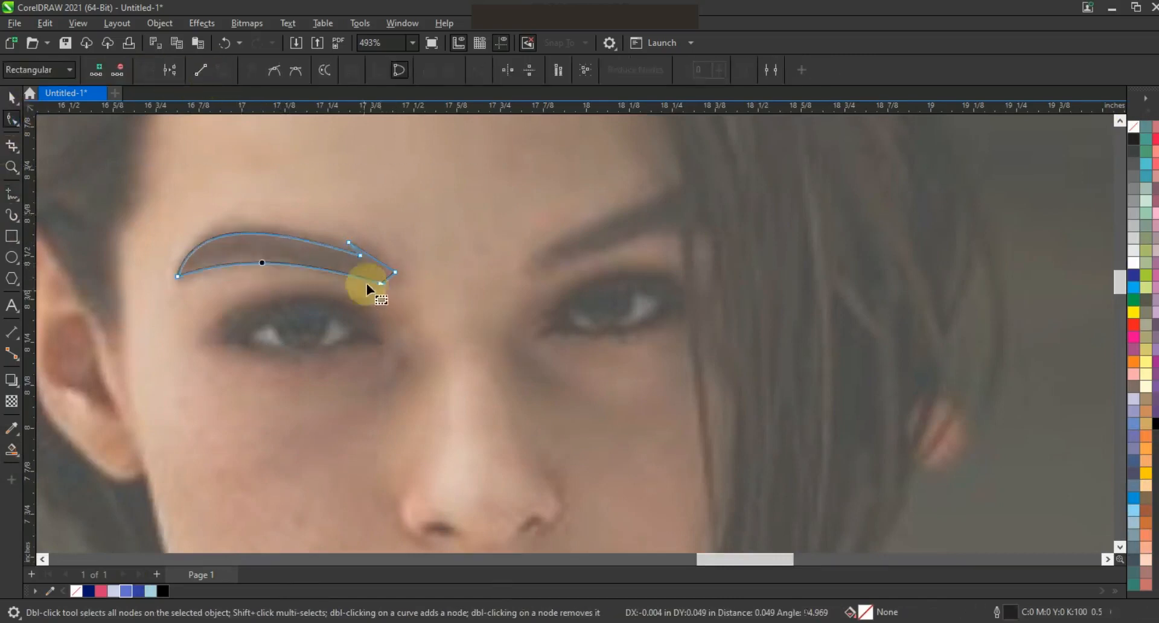
# Draw a line across the eye below that eyebrow and bend it into an almond-shaped outer eye outline.
pyautogui.click(11, 193)
pyautogui.moveTo(200, 338); pyautogui.dragTo(387, 341)
pyautogui.press('F10')
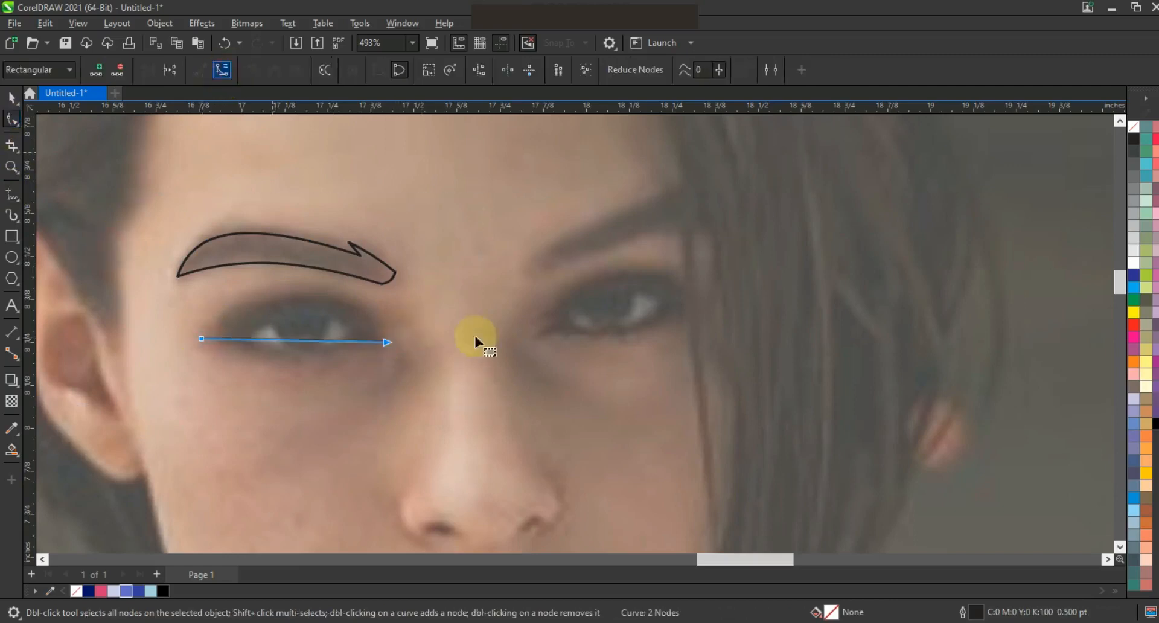
pyautogui.moveTo(317, 341); pyautogui.dragTo(296, 365)
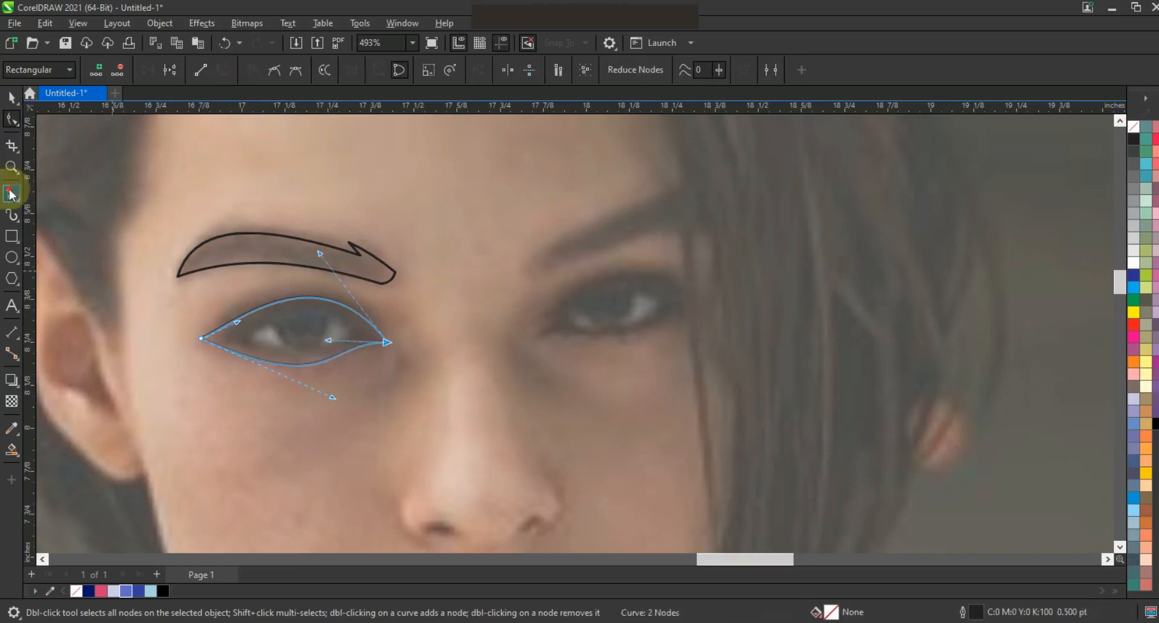
# Draw a smaller closed curve inside the eye outline that follows the upper and lower edges of the eye opening.
pyautogui.click(9, 190)
pyautogui.click(354, 332)
pyautogui.click(243, 339)
pyautogui.hotkey('shift', 'F2')
pyautogui.click(12, 120)
pyautogui.press('F3')
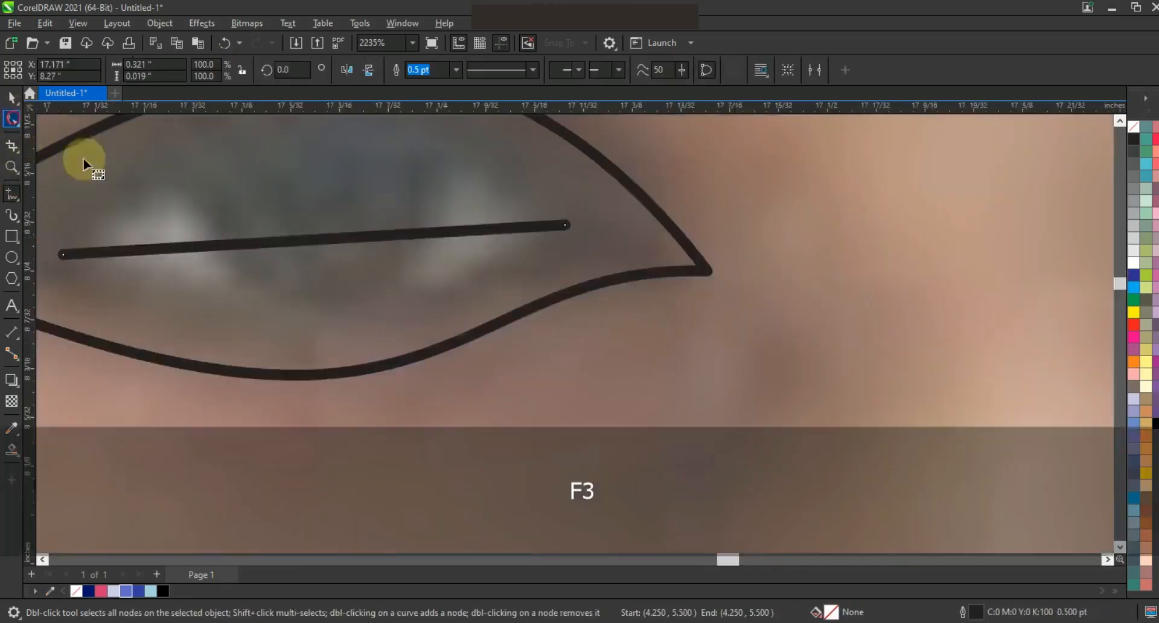
pyautogui.moveTo(427, 259); pyautogui.dragTo(406, 198)
pyautogui.moveTo(360, 260); pyautogui.dragTo(384, 295)
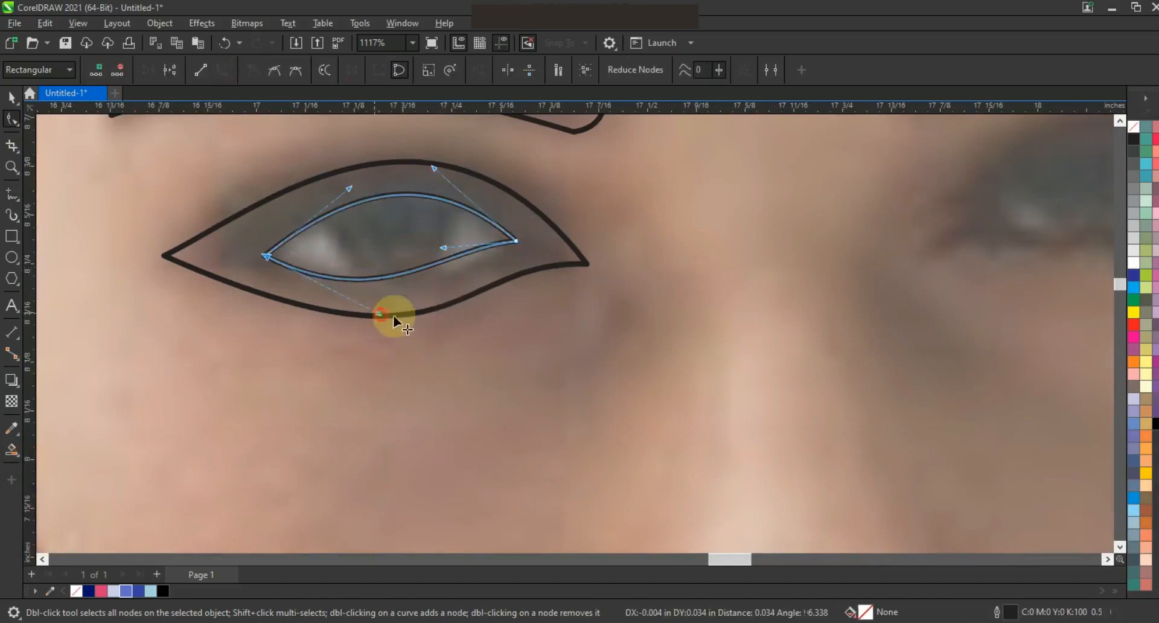
# Draw an iris ellipse, smart-fill its part inside the eye opening with light blue and delete the original ellipse.
pyautogui.click(11, 257)
pyautogui.moveTo(331, 172); pyautogui.dragTo(450, 282)
pyautogui.click(12, 449)
pyautogui.click(378, 266)
pyautogui.click(12, 96)
pyautogui.press('Delete')
# Fill the eye opening with pale lavender and the outer eye shape with dark navy.
pyautogui.click(505, 241)
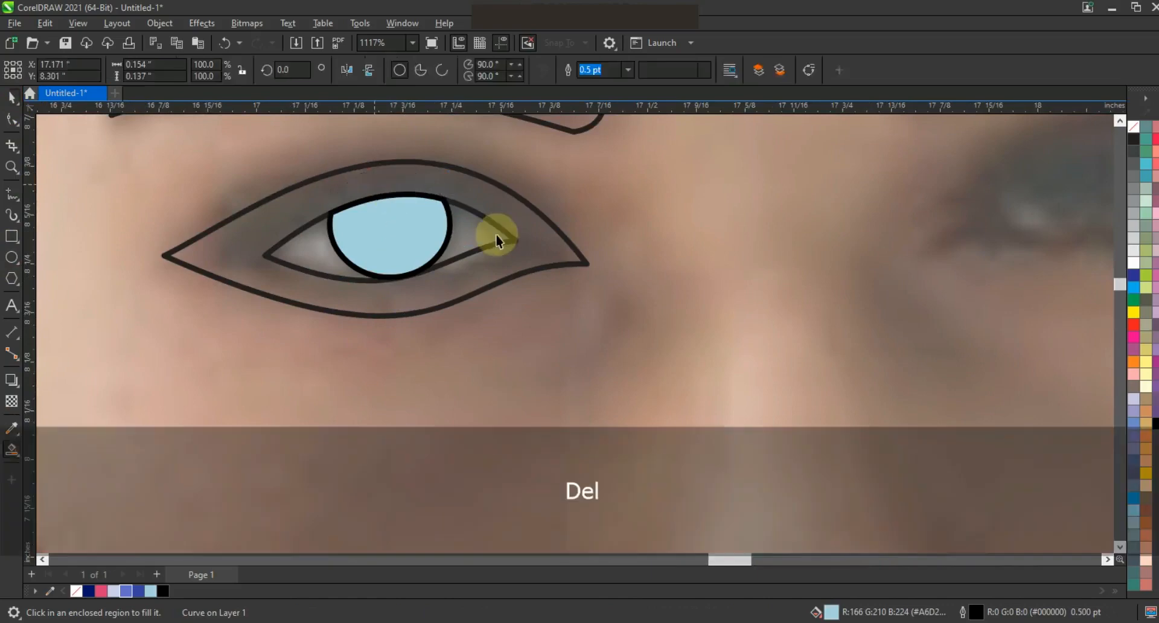
pyautogui.click(112, 591)
pyautogui.click(519, 274)
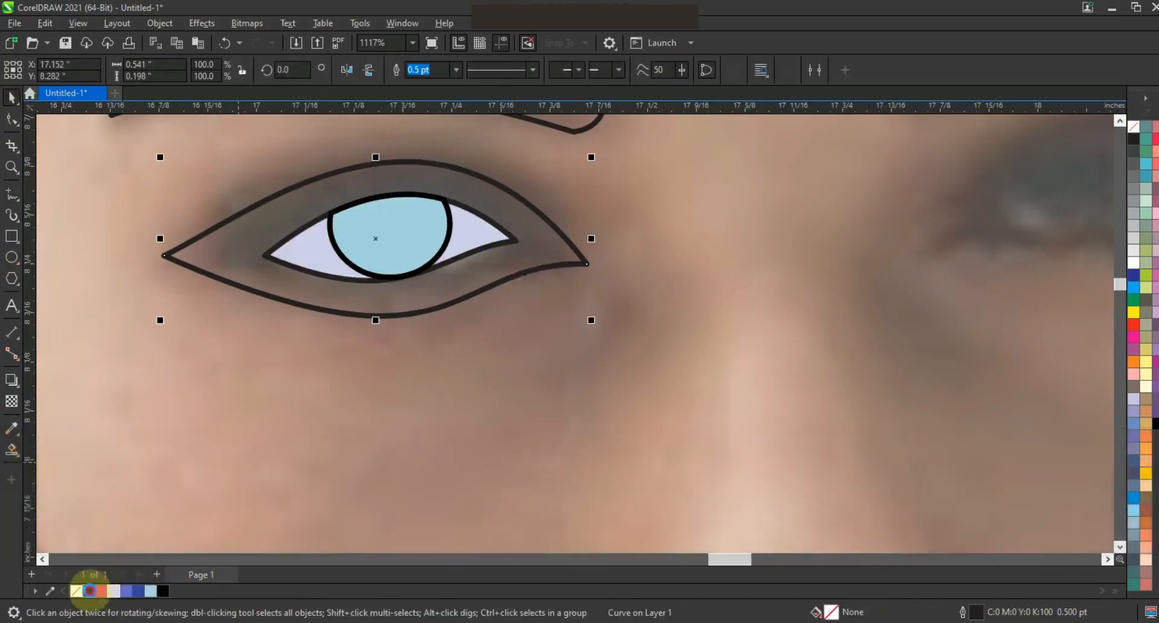
pyautogui.click(90, 592)
# Fill the traced eyebrow shape with black.
pyautogui.press('F3')
pyautogui.press('F3')
pyautogui.click(524, 269)
pyautogui.click(162, 593)
pyautogui.press('F3')
pyautogui.press('F3')
pyautogui.press('Escape')
# Remove the outlines from the eye and eyebrow shapes and recolour the eye surround dark navy.
pyautogui.moveTo(303, 242); pyautogui.dragTo(573, 320)
pyautogui.click(1145, 99)
pyautogui.click(1121, 131)
pyautogui.click(437, 338)
pyautogui.click(531, 302)
pyautogui.click(155, 589)
pyautogui.click(90, 592)
# Copy the finished eye and eyebrow across to the other eye in the photo.
pyautogui.click(263, 258)
pyautogui.moveTo(270, 240); pyautogui.dragTo(556, 321)
pyautogui.moveTo(510, 292); pyautogui.dragTo(598, 302)
pyautogui.click(578, 301)
pyautogui.press('Escape')
pyautogui.click(581, 294)
pyautogui.click(270, 283)
# Move both eyes with their eyebrows onto the illustration's face and nudge them into position.
pyautogui.moveTo(264, 267); pyautogui.dragTo(962, 310)
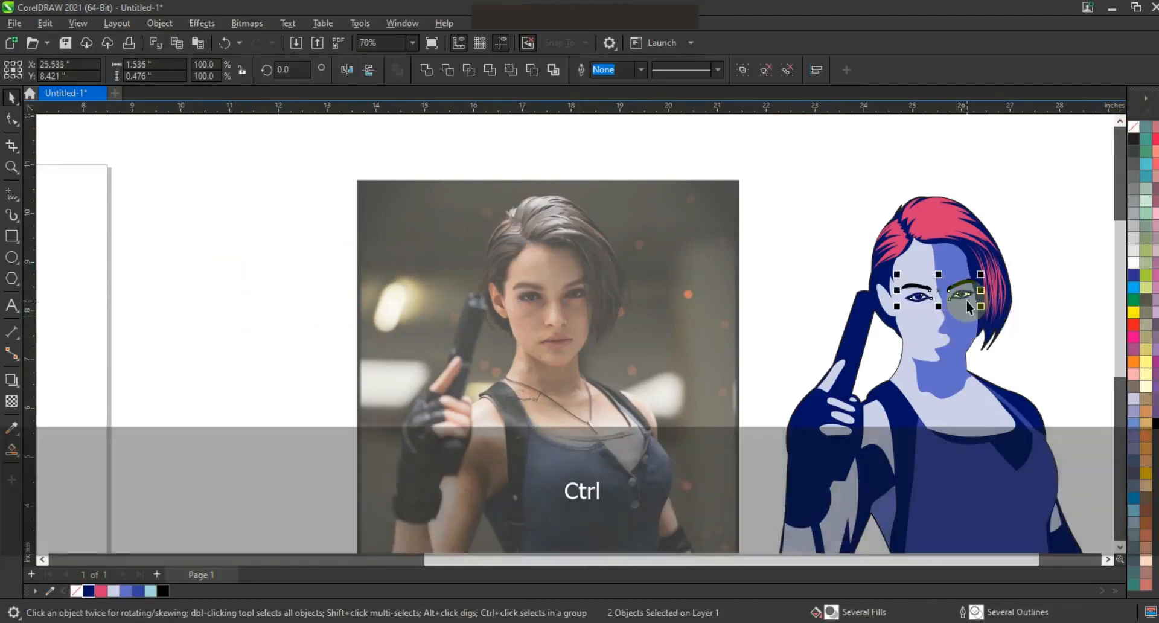
pyautogui.press('Right')
pyautogui.click(691, 215)
pyautogui.scroll(-1, 741, 183)
pyautogui.press('Escape')
# Trace the underside of the nose with its nostrils on the photo and fill the shape with dark navy.
pyautogui.click(12, 168)
pyautogui.moveTo(595, 204); pyautogui.dragTo(758, 318)
pyautogui.moveTo(344, 223); pyautogui.dragTo(647, 410)
pyautogui.press('F5')
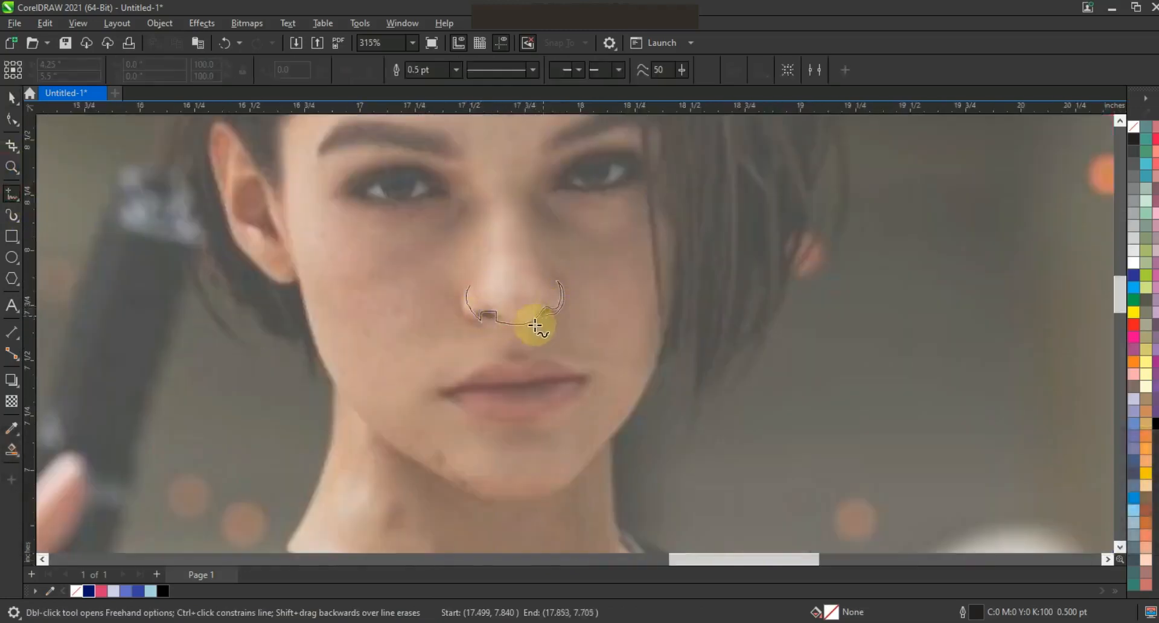
pyautogui.moveTo(467, 313); pyautogui.dragTo(611, 321)
pyautogui.click(11, 98)
pyautogui.click(89, 591)
# Move the nose shape onto the illustration's face and remove its outline.
pyautogui.press('F3')
pyautogui.press('F3')
pyautogui.moveTo(444, 292); pyautogui.dragTo(634, 309)
pyautogui.moveTo(447, 292); pyautogui.dragTo(621, 294)
pyautogui.hotkey('ctrl', 'z')
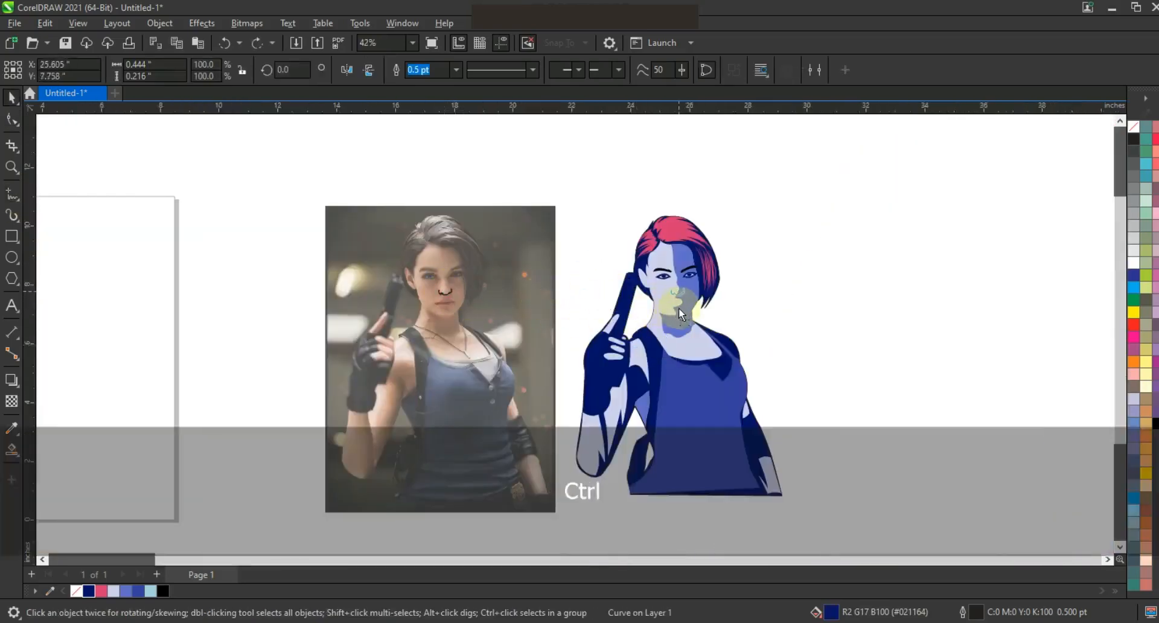
pyautogui.rightClick(1135, 163)
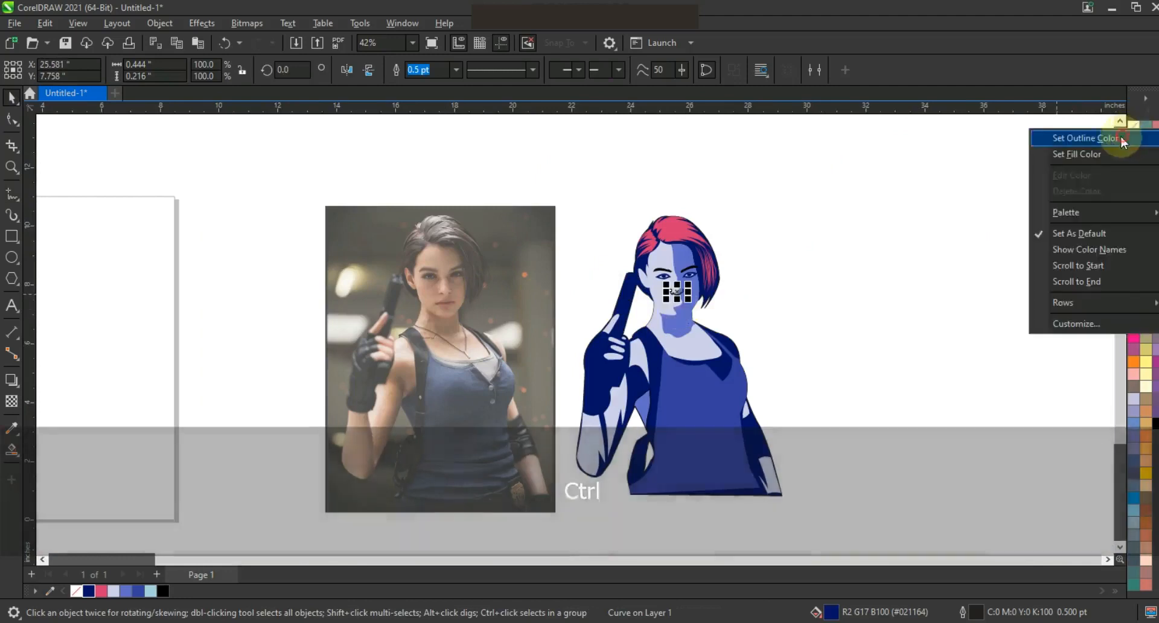
pyautogui.click(839, 362)
# Draw the outer outline of the lips on the photo and bend its segments to follow the mouth.
pyautogui.press('z')
pyautogui.click(479, 300)
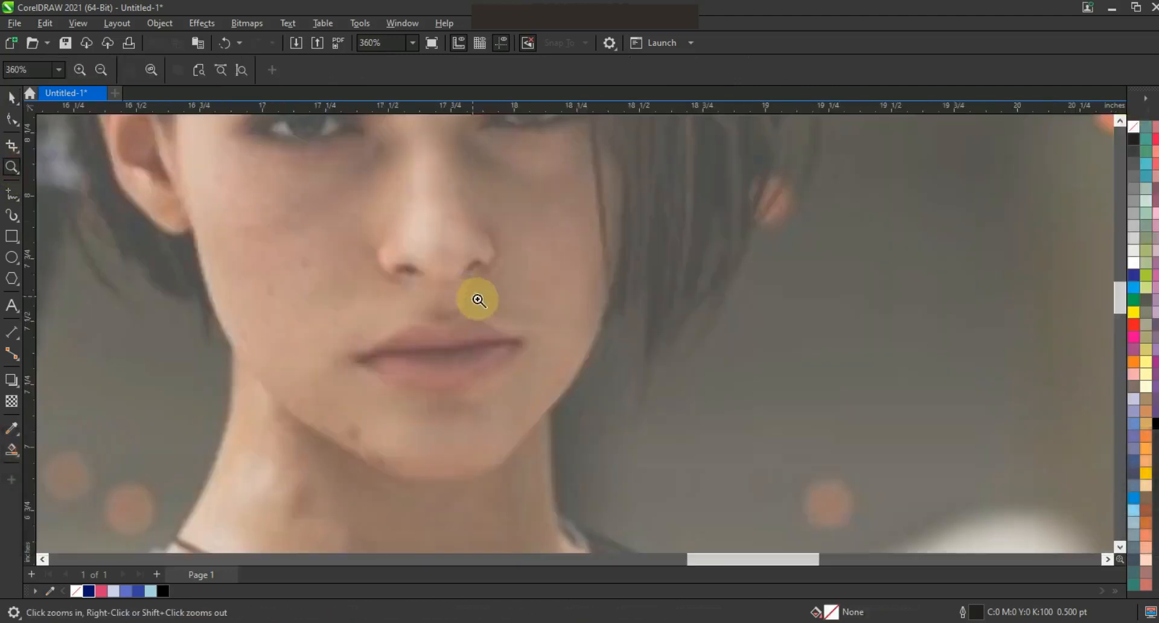
pyautogui.click(357, 355)
pyautogui.click(445, 332)
pyautogui.click(522, 343)
pyautogui.click(355, 355)
pyautogui.press('F10')
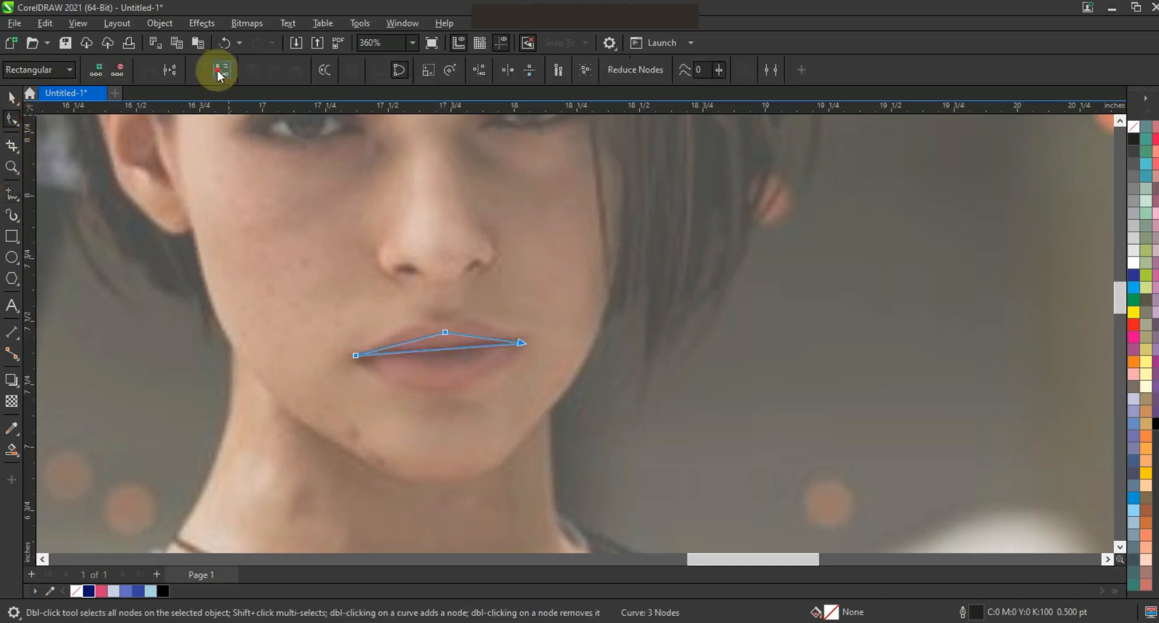
pyautogui.moveTo(415, 339); pyautogui.dragTo(445, 387)
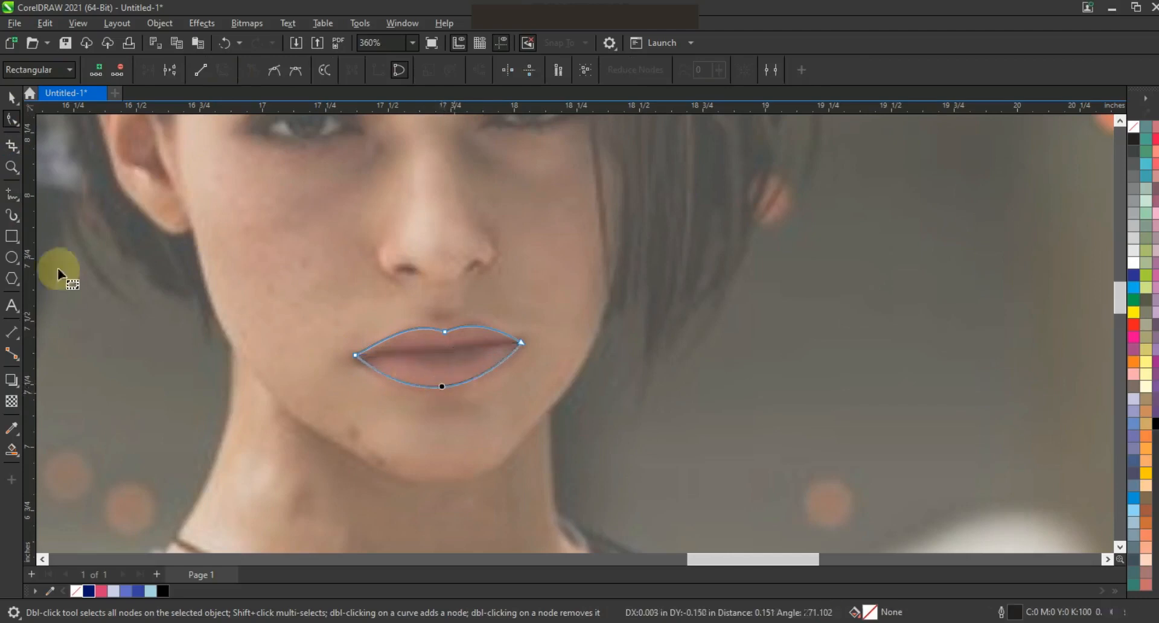
# Trace the wavy gap between the lips, then fill the gap and the lip outline with the hair's pink.
pyautogui.click(12, 193)
pyautogui.moveTo(352, 351); pyautogui.dragTo(486, 343)
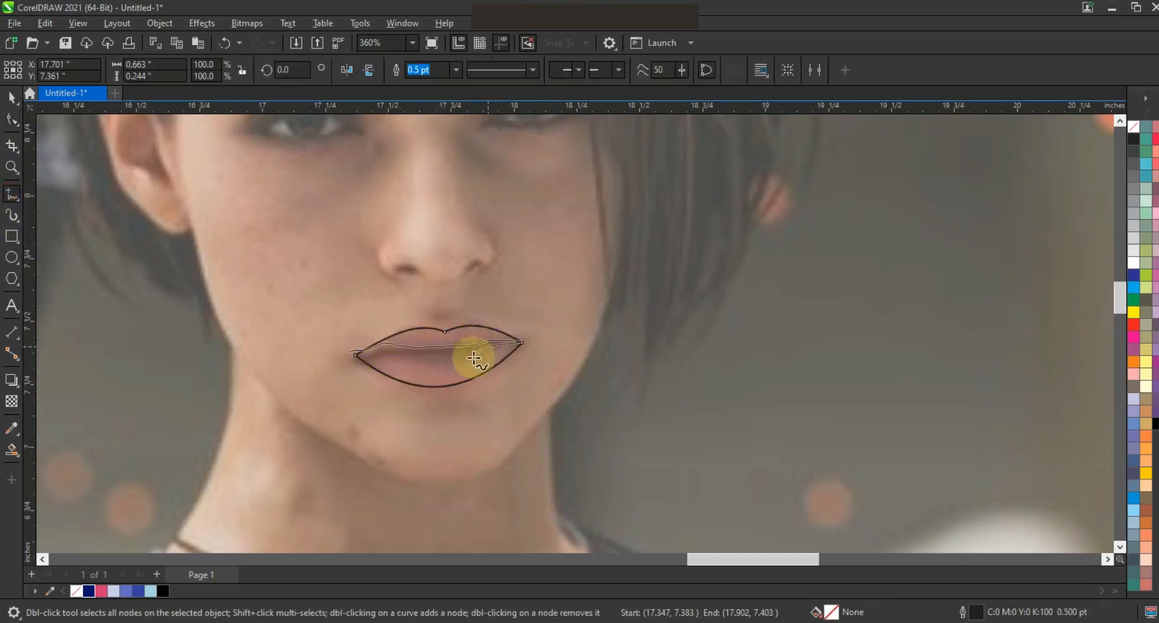
pyautogui.click(11, 449)
pyautogui.click(426, 354)
pyautogui.press('space')
pyautogui.click(100, 591)
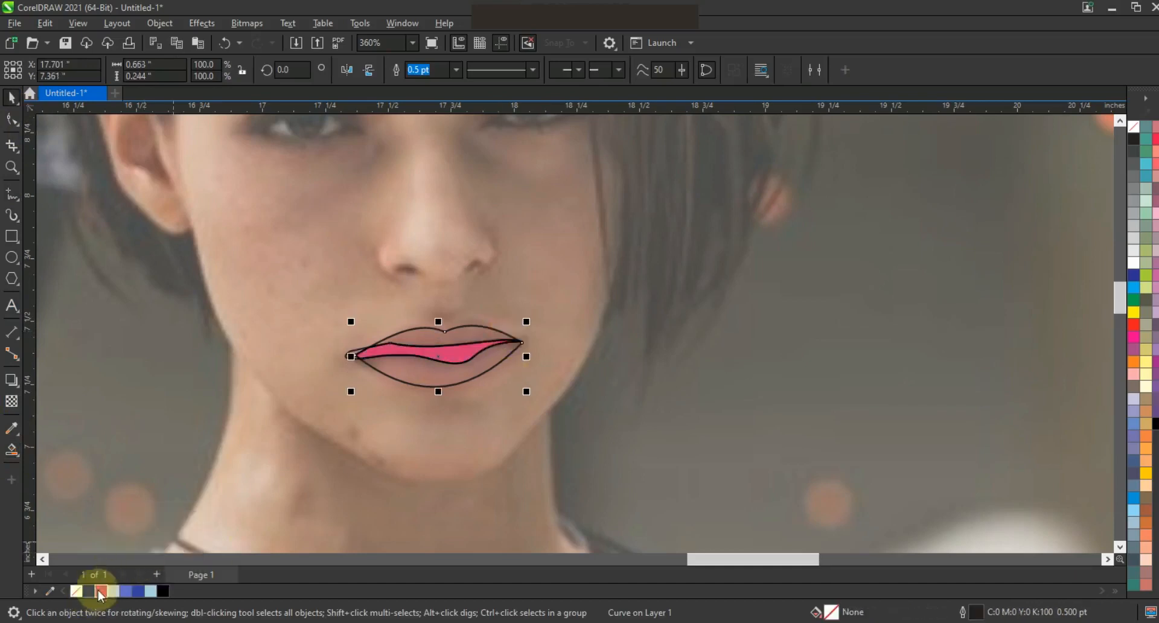
# Recolour the gap between the lips dark maroon.
pyautogui.click(20, 459)
pyautogui.click(216, 69)
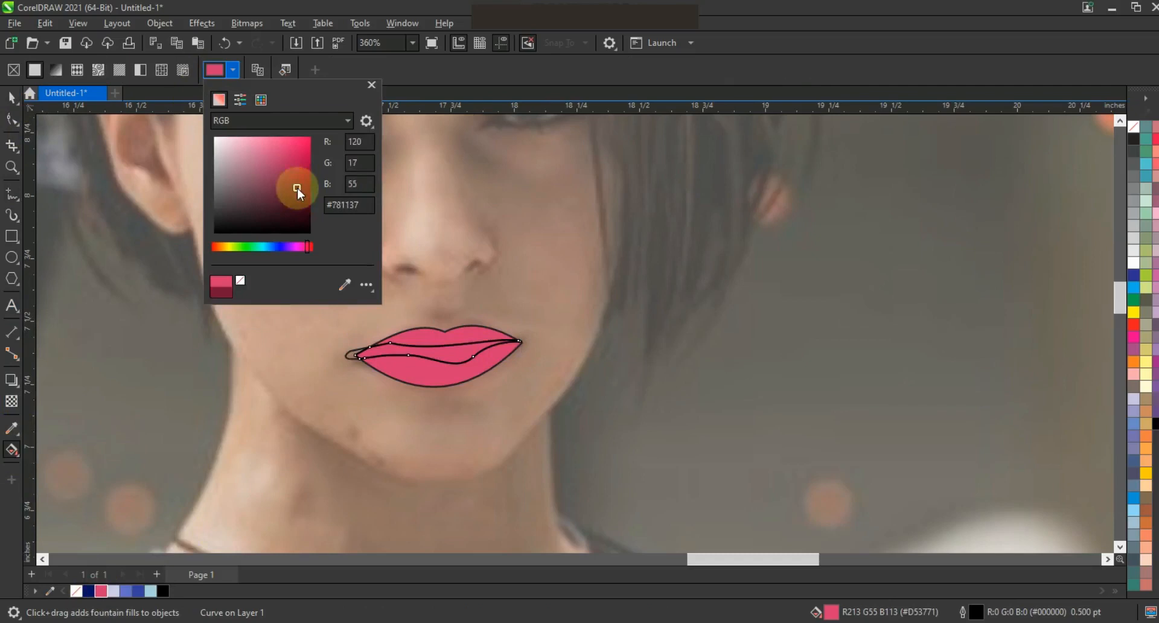
pyautogui.moveTo(297, 187); pyautogui.dragTo(300, 200)
pyautogui.click(477, 345)
pyautogui.click(11, 96)
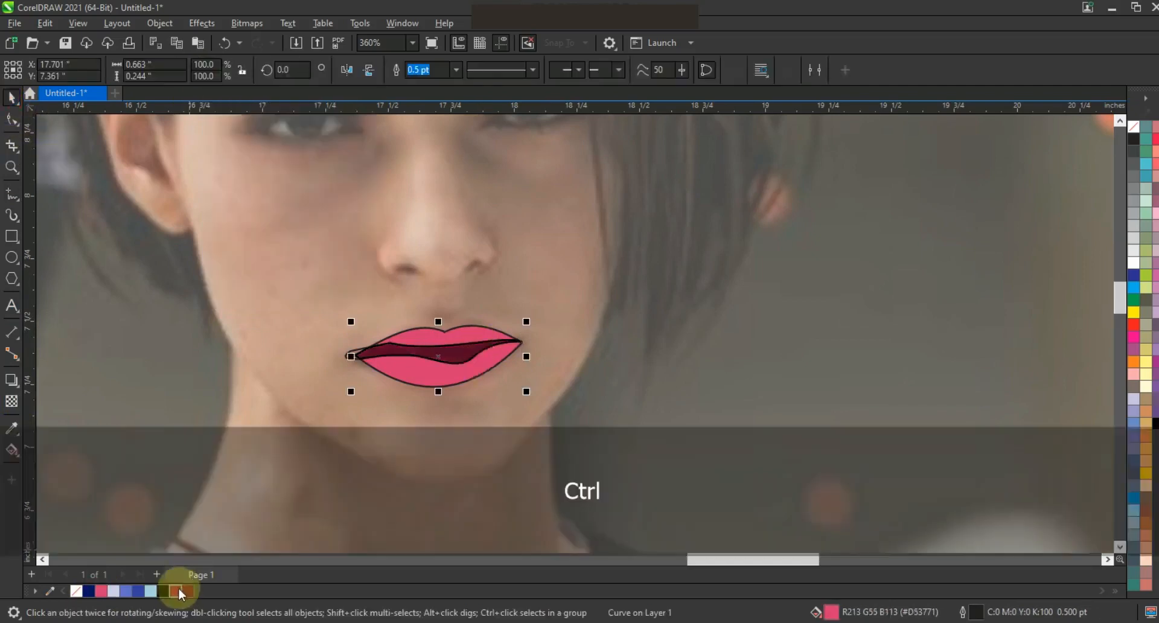
# Delete the leftover traced curve around the mouth gap and remove the outlines from both lip shapes.
pyautogui.click(351, 354)
pyautogui.press('Delete')
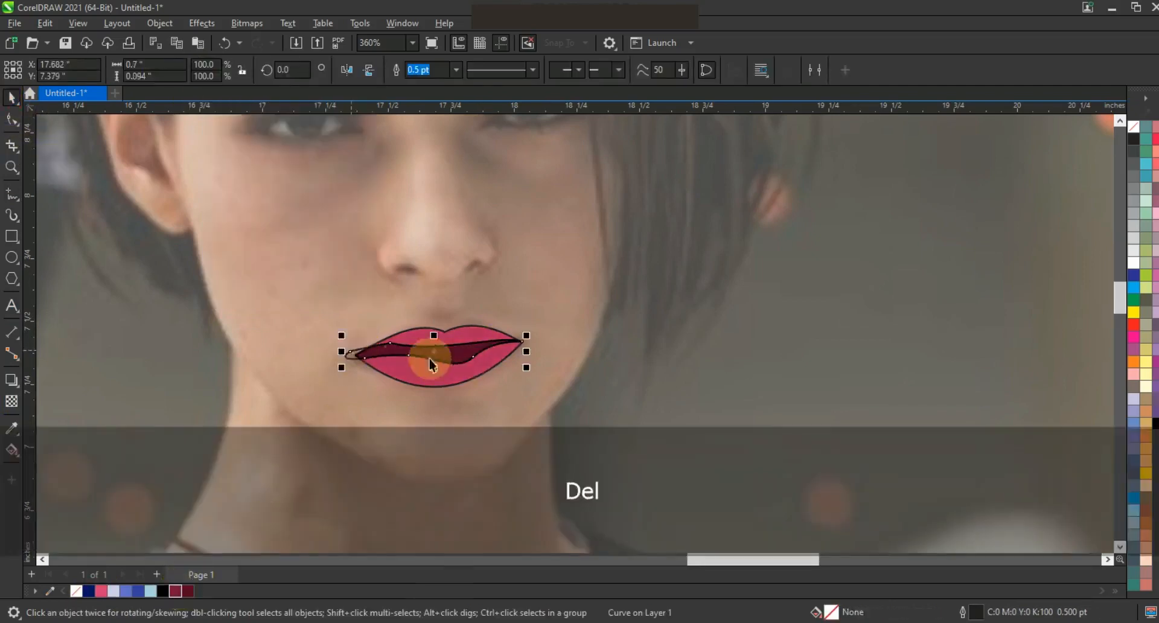
pyautogui.click(432, 357)
pyautogui.keyDown('shift'); pyautogui.click(474, 338); pyautogui.keyUp('shift')
pyautogui.rightClick(1133, 127)
pyautogui.click(1094, 136)
# Move the finished lips onto the illustration's face and nudge them slightly to the right.
pyautogui.press('F3')
pyautogui.press('F3')
pyautogui.moveTo(393, 302); pyautogui.dragTo(725, 329)
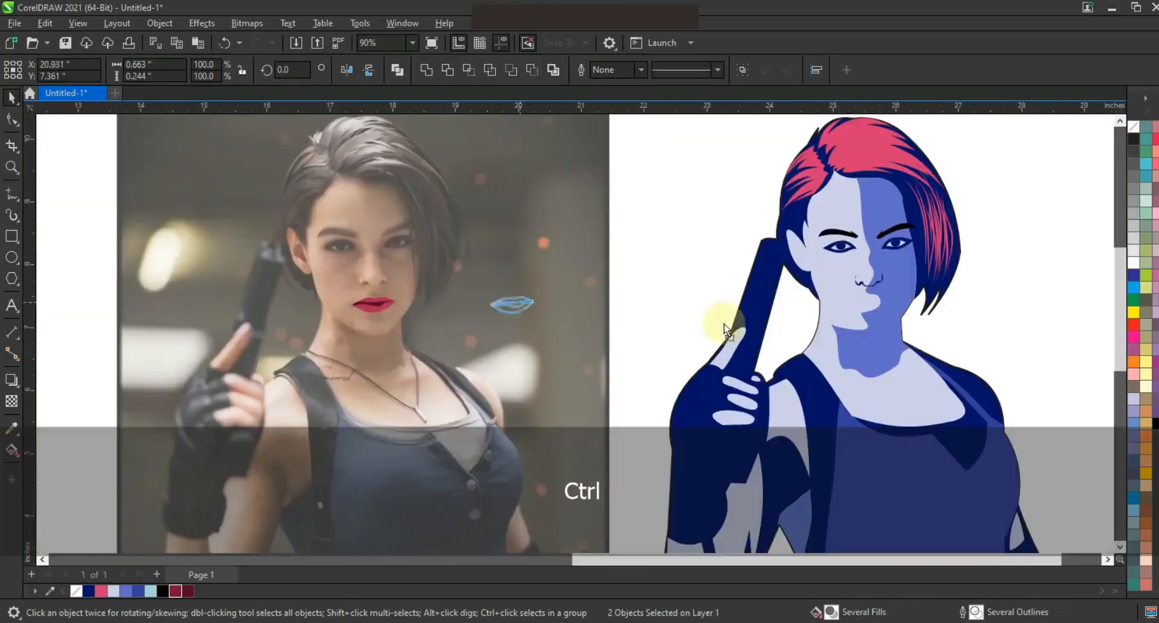
pyautogui.moveTo(875, 330); pyautogui.dragTo(875, 330)
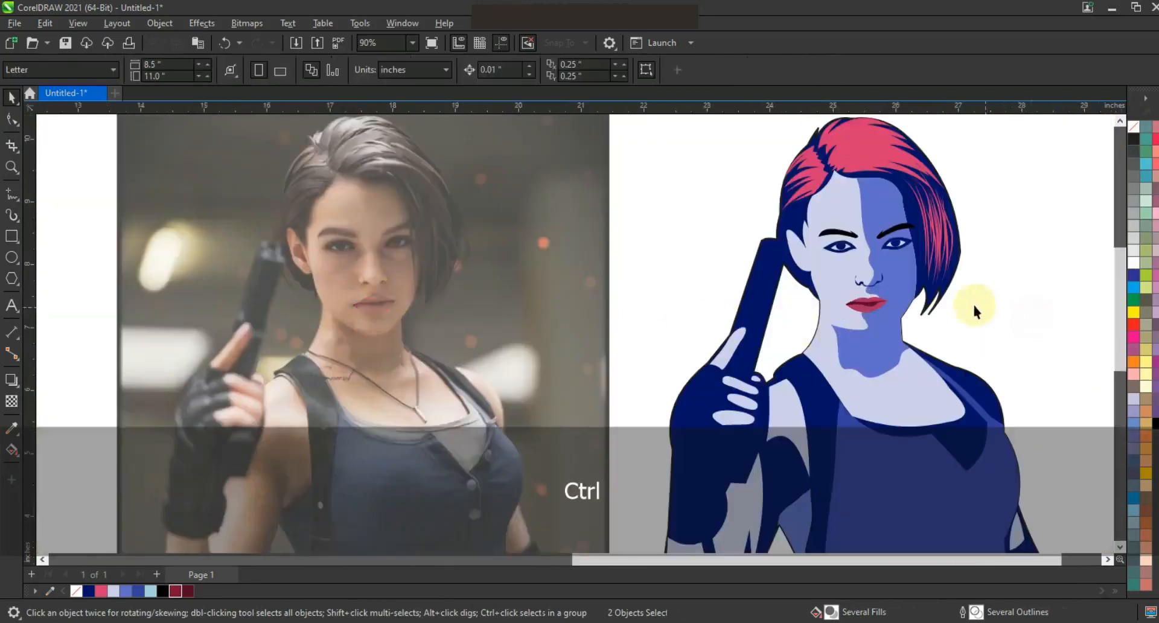
pyautogui.press('Right')
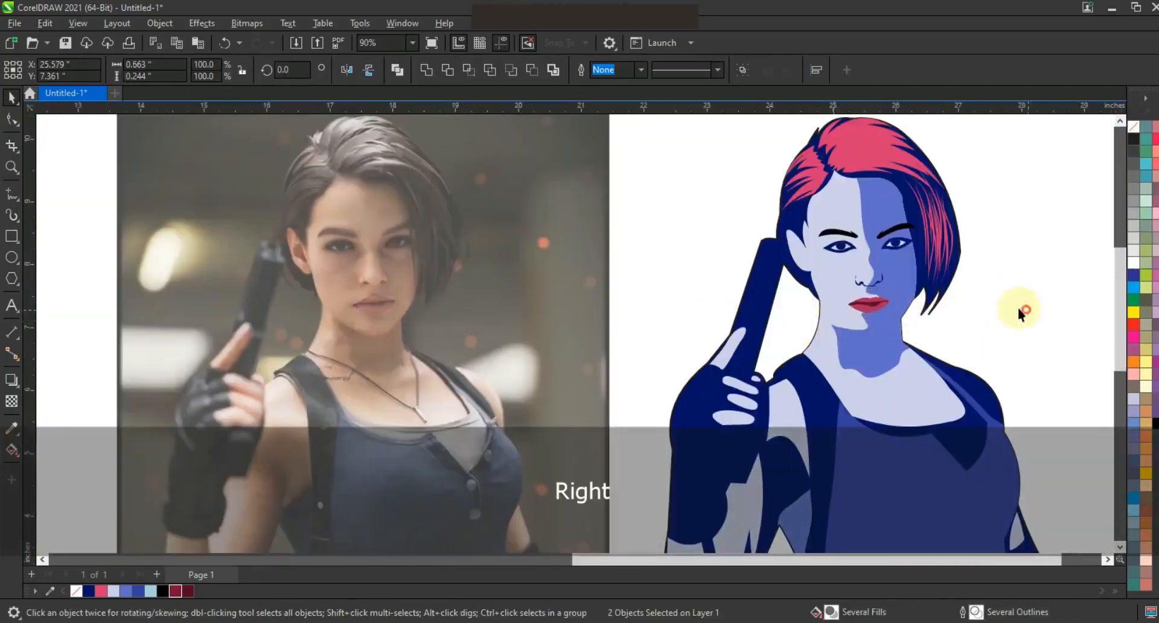
pyautogui.press('Escape')
# Trace the inner shadow of the ear on the photo as a closed freehand shape.
pyautogui.scroll(-4, 908, 374)
pyautogui.moveTo(590, 161); pyautogui.dragTo(931, 374)
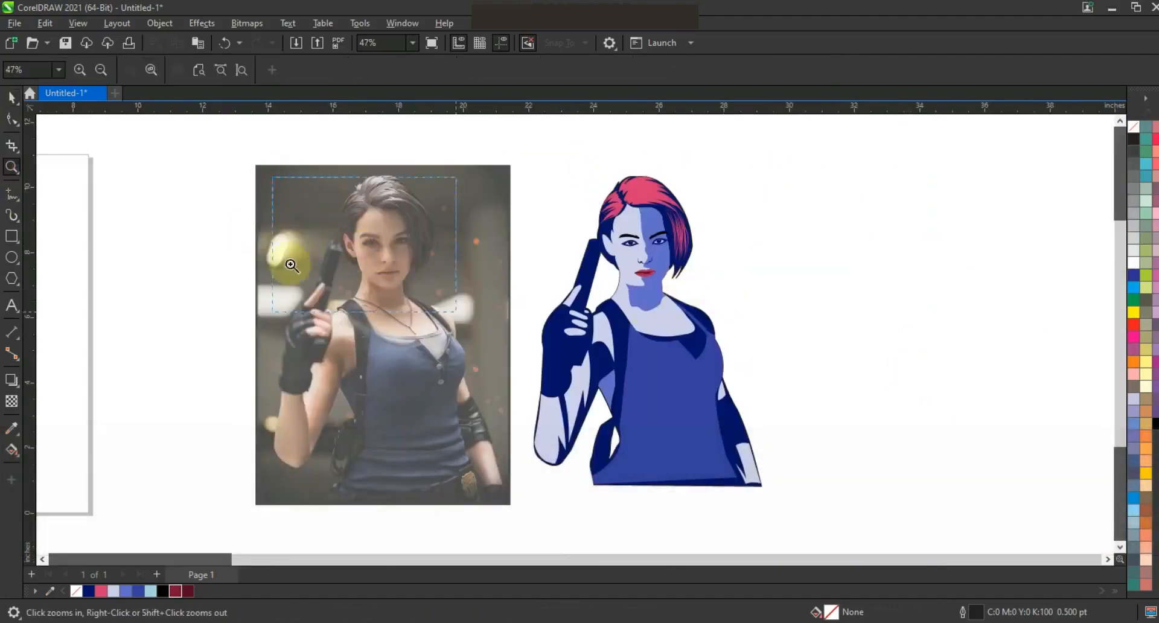
pyautogui.moveTo(292, 265); pyautogui.dragTo(272, 311)
pyautogui.press('F5')
pyautogui.moveTo(539, 356); pyautogui.dragTo(522, 319)
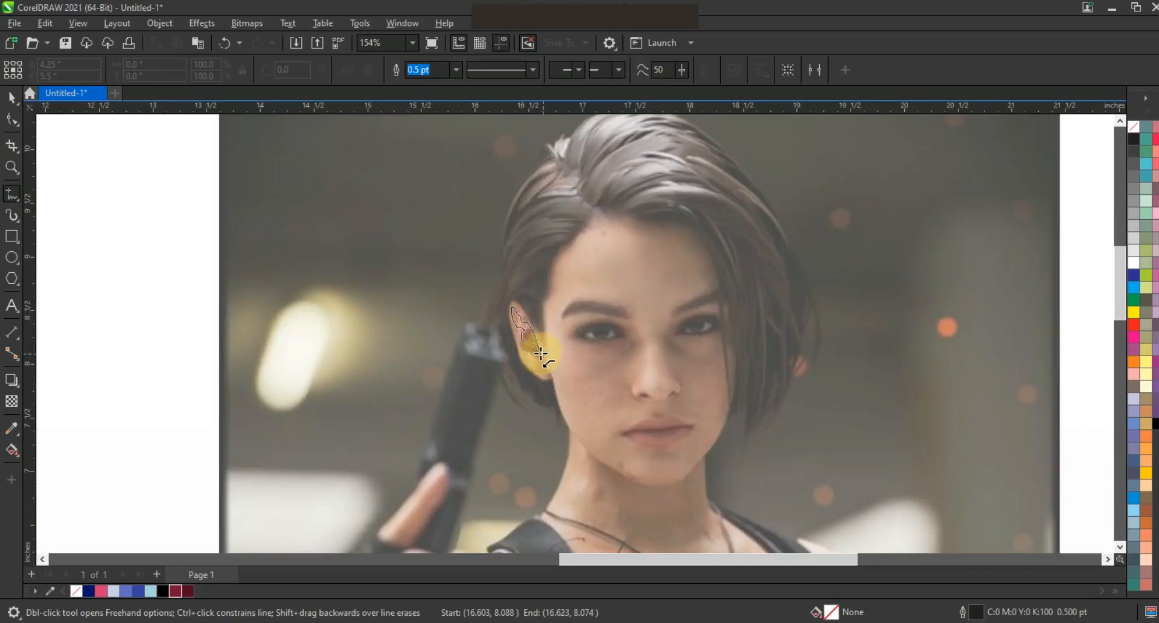
# Fill the ear shadow with the shirt's blue, without an outline, and move it onto the illustration's ear.
pyautogui.click(12, 97)
pyautogui.click(175, 592)
pyautogui.rightClick(1131, 128)
pyautogui.click(137, 591)
pyautogui.press('F3')
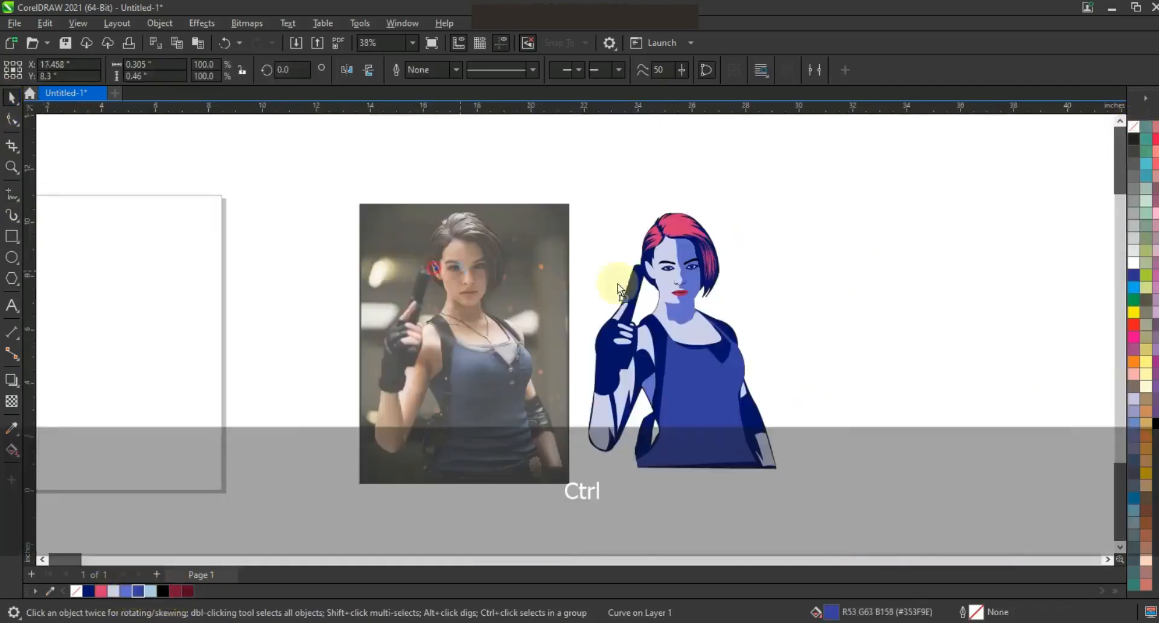
pyautogui.click(903, 251)
# Trace the highlights at the gun's muzzle and beside the index fingertip on the photo.
pyautogui.moveTo(853, 143); pyautogui.dragTo(306, 533)
pyautogui.hotkey('shift', 'F2')
pyautogui.press('Escape')
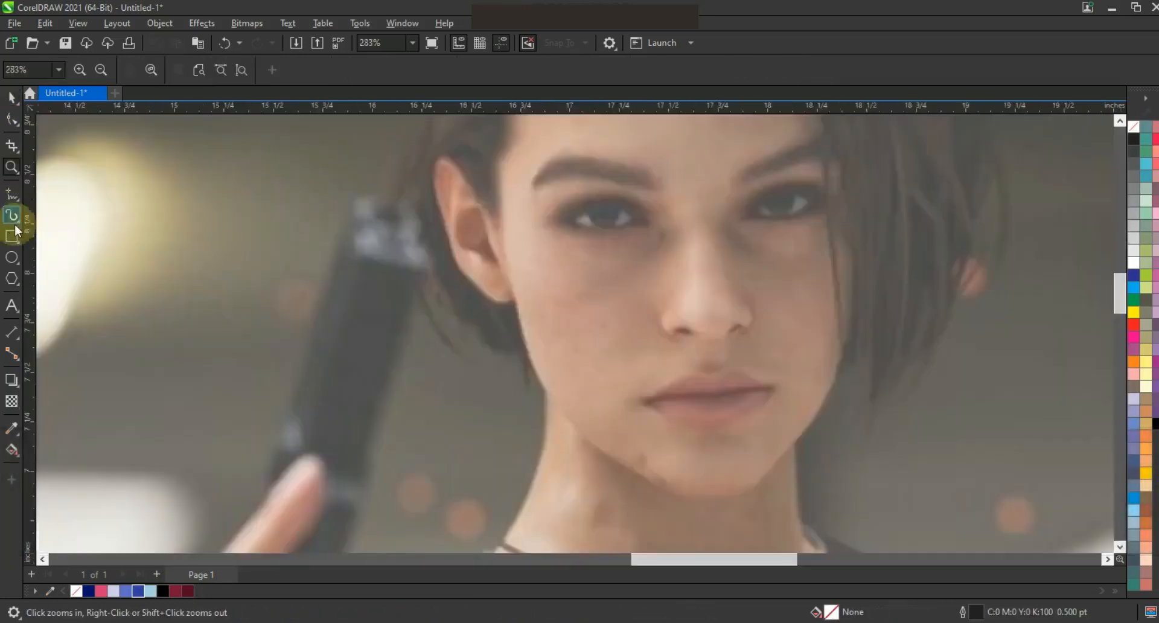
pyautogui.click(12, 193)
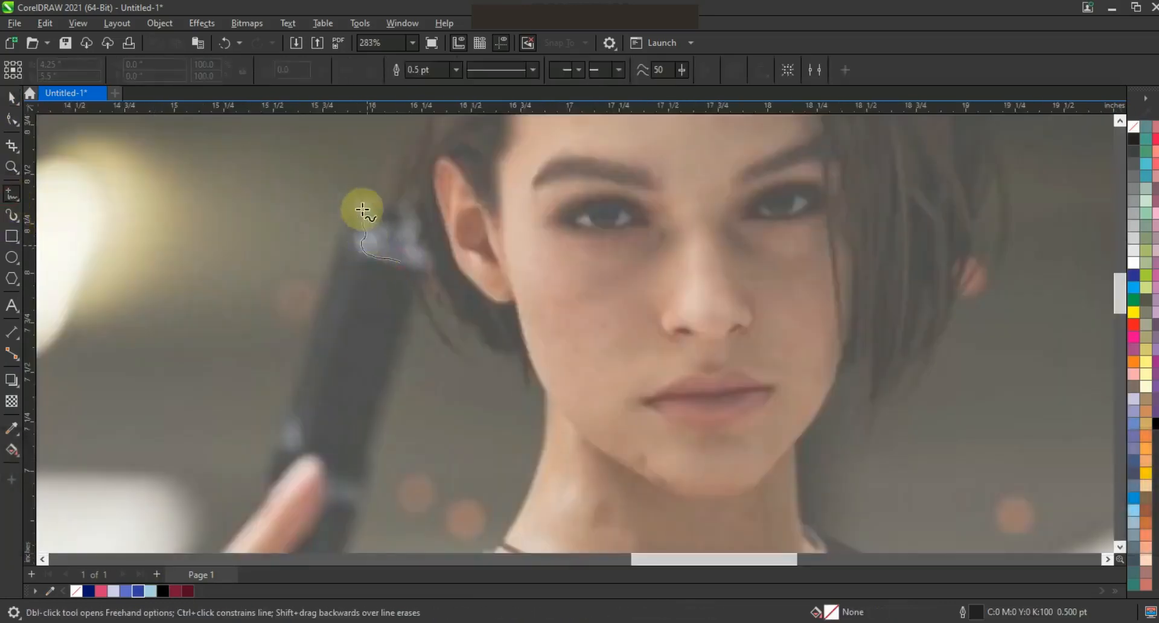
pyautogui.moveTo(405, 264); pyautogui.dragTo(401, 261)
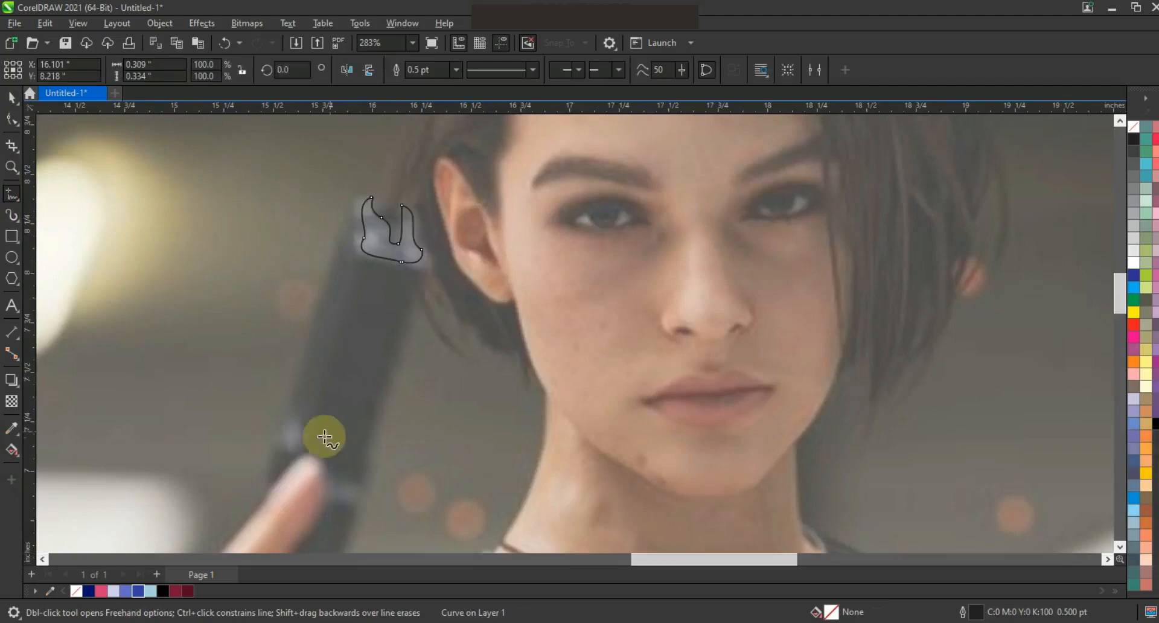
pyautogui.press('F3')
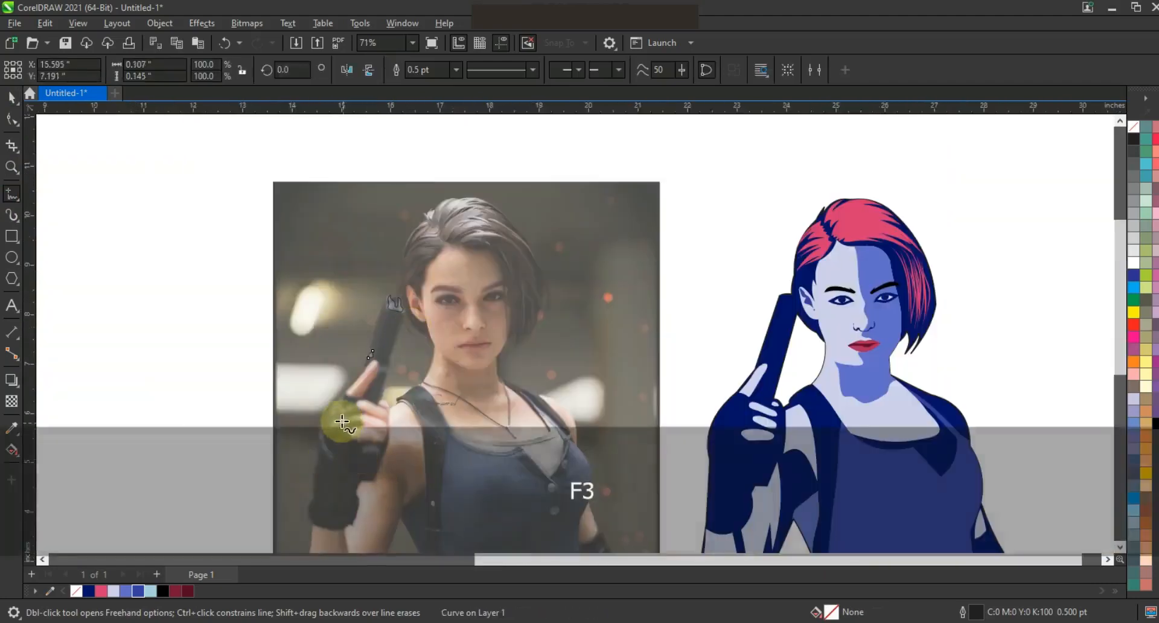
# Trace the light patches on the knuckles, palm and wrist of the glove in the photo.
pyautogui.moveTo(352, 417); pyautogui.dragTo(338, 408)
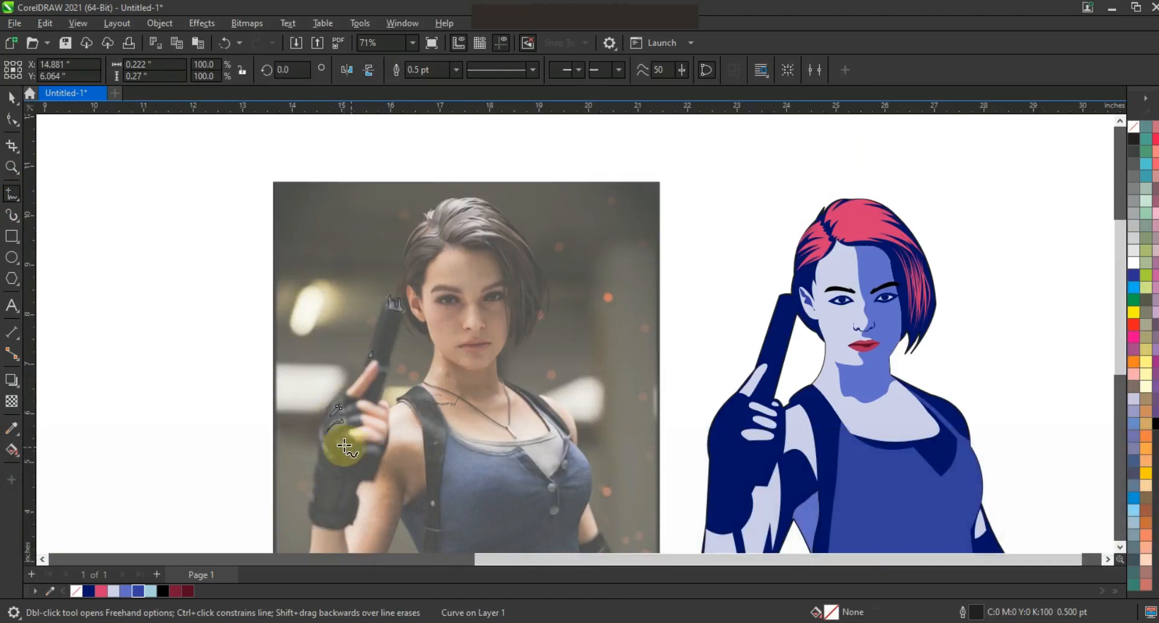
pyautogui.moveTo(326, 448); pyautogui.dragTo(363, 465)
pyautogui.moveTo(323, 486); pyautogui.dragTo(340, 498)
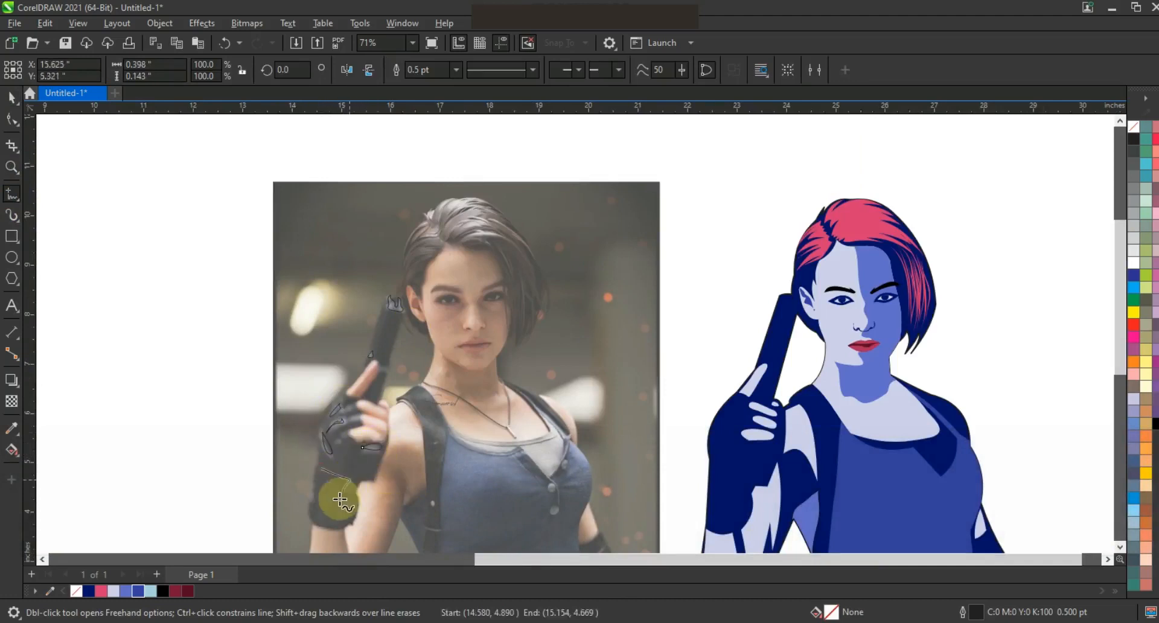
# Place the seven highlight shapes on the illustration's gun and glove, coloured medium blue and without outlines.
pyautogui.moveTo(426, 513); pyautogui.dragTo(430, 512)
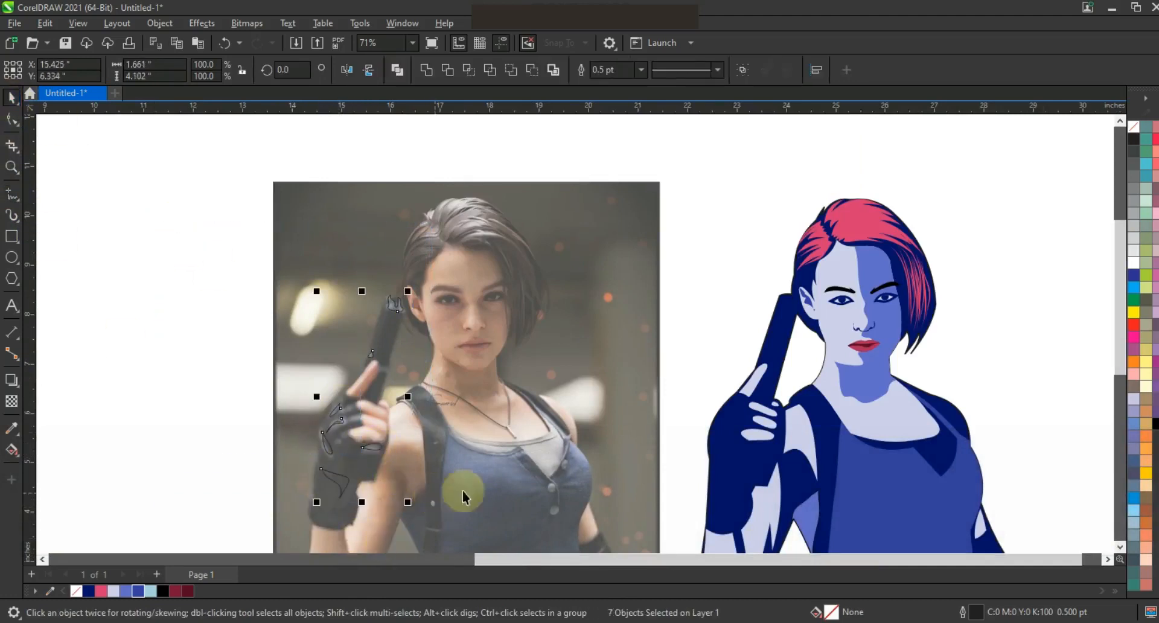
pyautogui.click(100, 591)
pyautogui.moveTo(370, 356); pyautogui.dragTo(760, 371)
pyautogui.rightClick(1133, 126)
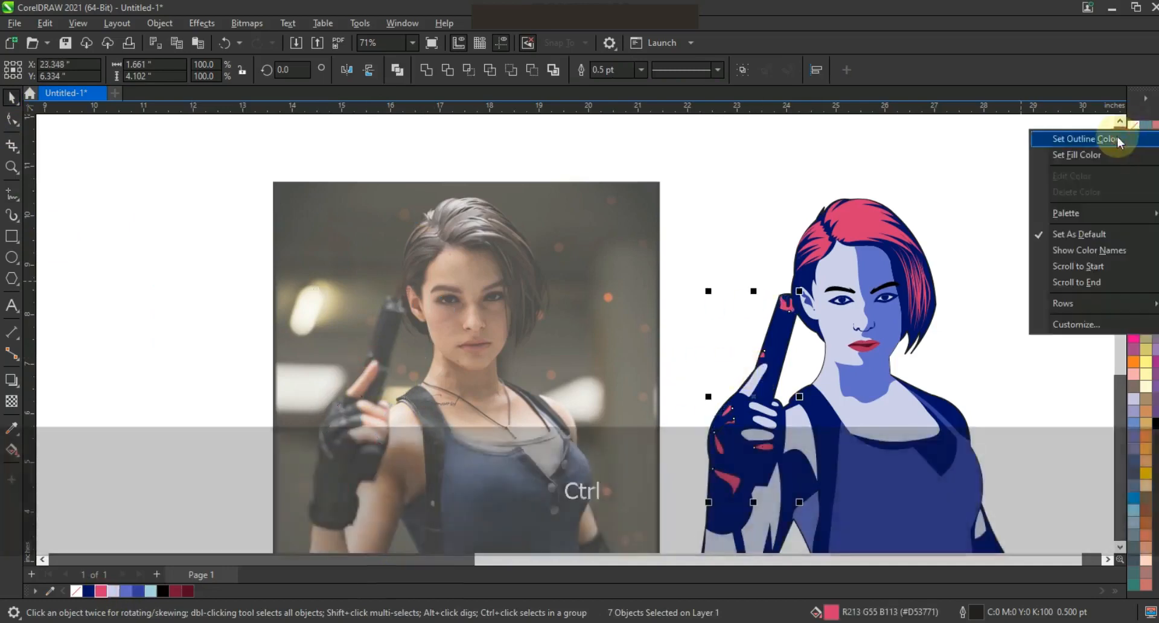
pyautogui.click(245, 244)
# Trace the fabric folds around the shirt's waist on the photo and move the curve onto the illustration's waist.
pyautogui.press('F3')
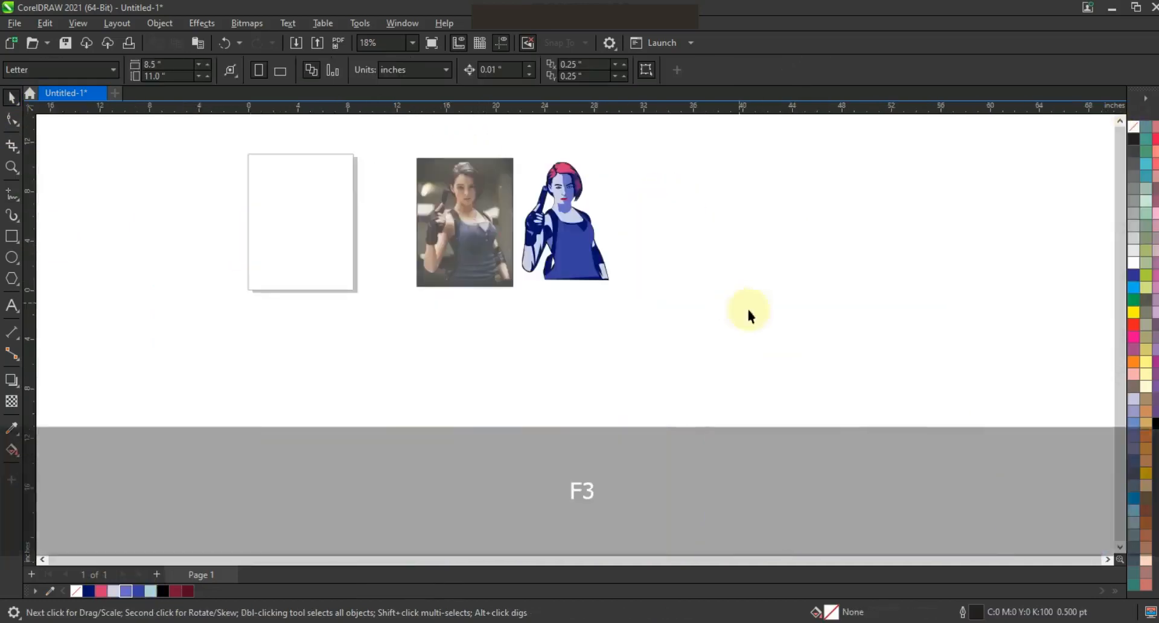
pyautogui.click(10, 167)
pyautogui.moveTo(383, 144); pyautogui.dragTo(678, 305)
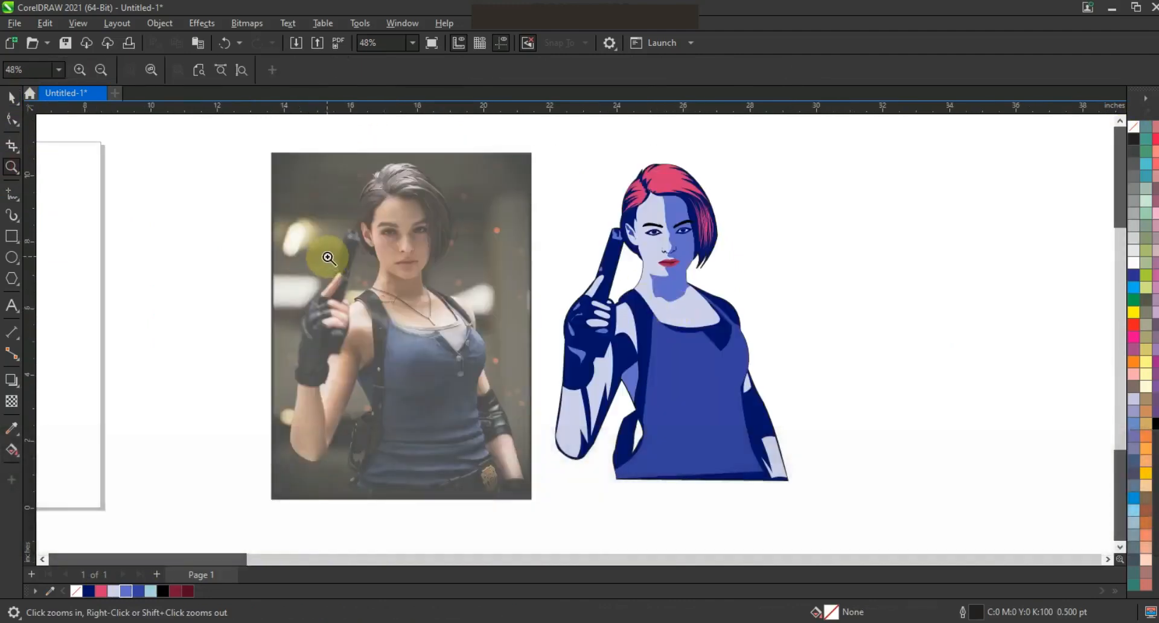
pyautogui.click(12, 194)
pyautogui.moveTo(374, 434)
pyautogui.mouseDown()
pyautogui.moveTo(478, 440)
pyautogui.moveTo(382, 449)
pyautogui.moveTo(467, 470)
pyautogui.moveTo(369, 480)
pyautogui.mouseUp()
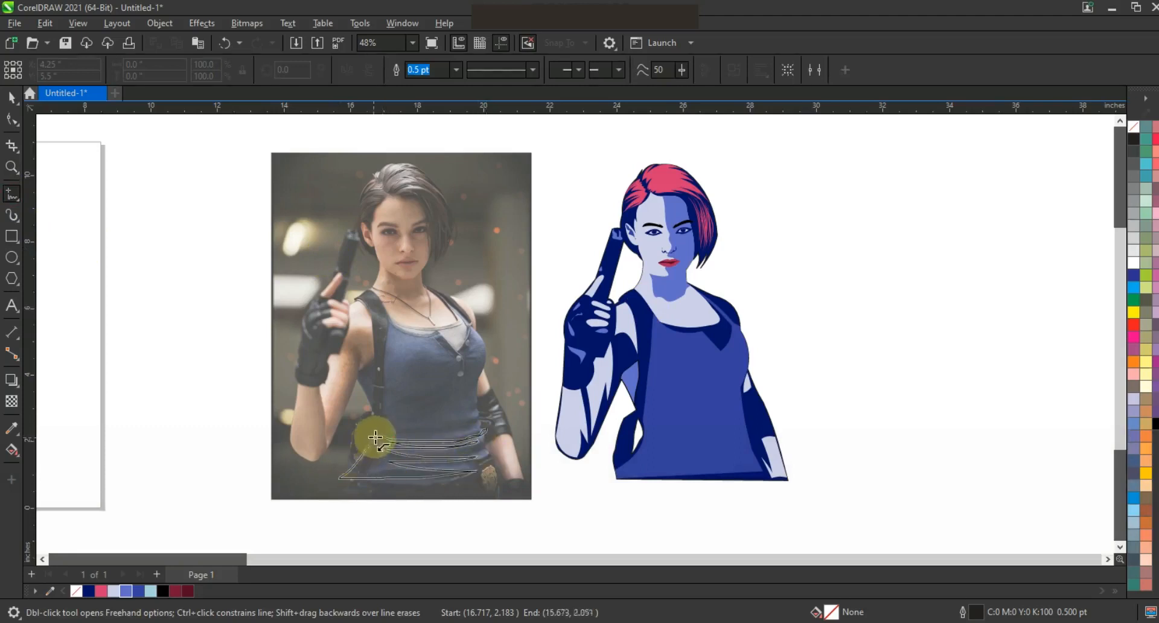
pyautogui.click(11, 96)
pyautogui.moveTo(374, 438); pyautogui.dragTo(657, 457)
# Create filled shapes from the enclosed fold areas with Smart Fill and delete the traced curve.
pyautogui.click(11, 450)
pyautogui.click(54, 466)
pyautogui.click(646, 476)
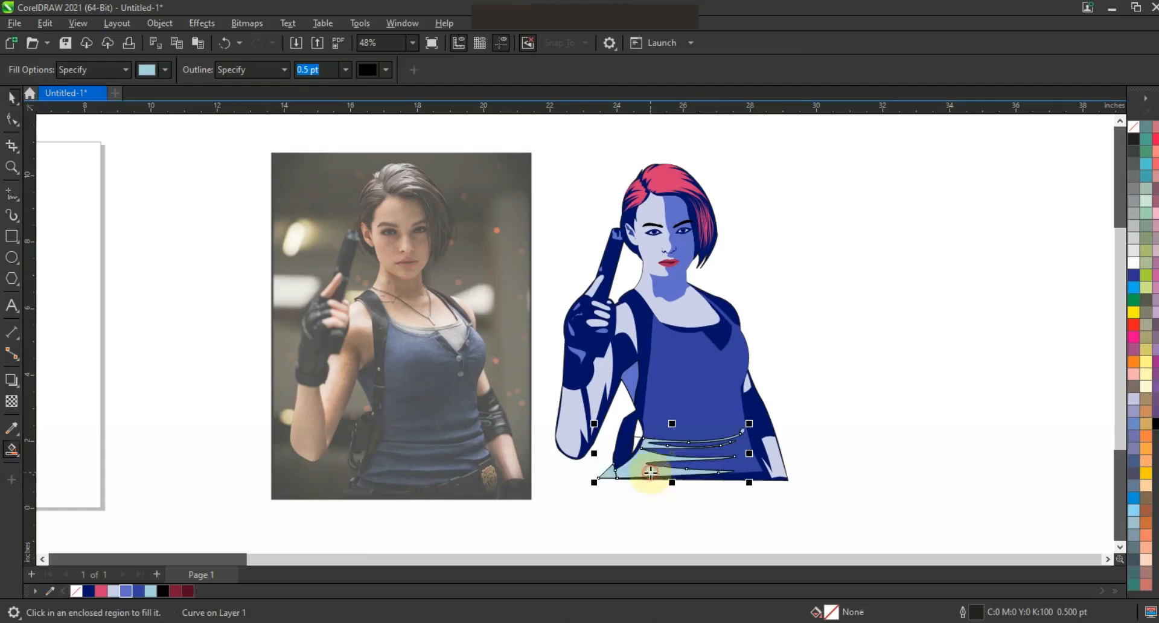
pyautogui.click(13, 98)
pyautogui.press('Delete')
# Recolour the waist folds dark navy and remove their outline.
pyautogui.click(89, 591)
pyautogui.rightClick(1133, 127)
pyautogui.click(1053, 227)
# Duplicate the waist folds, rotate the copy to about 195° and place it across the shirt's side below the bust.
pyautogui.click(631, 465)
pyautogui.moveTo(594, 454); pyautogui.dragTo(805, 473)
pyautogui.rightClick(805, 473)
pyautogui.moveTo(863, 469); pyautogui.dragTo(837, 399)
pyautogui.click(791, 411)
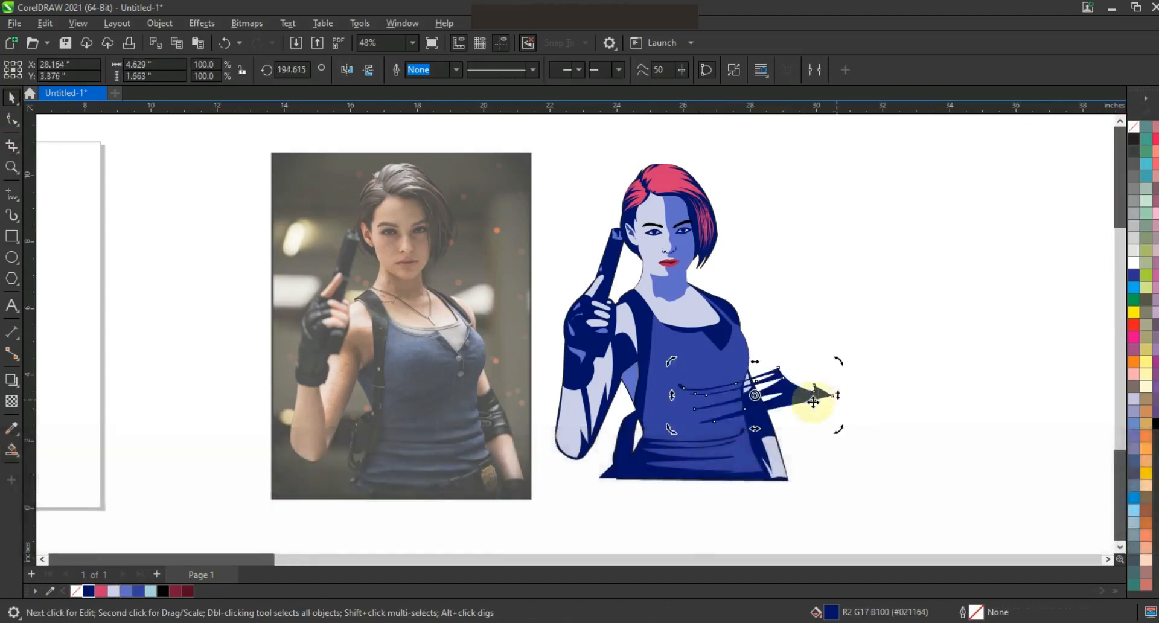
# Clip both sets of folds inside the illustration's shirt so nothing extends past its edges.
pyautogui.keyDown('shift'); pyautogui.click(709, 442); pyautogui.keyUp('shift')
pyautogui.keyDown('shift'); pyautogui.click(641, 474); pyautogui.keyUp('shift')
pyautogui.rightClick(796, 403)
pyautogui.click(842, 408)
pyautogui.click(746, 371)
pyautogui.click(911, 354)
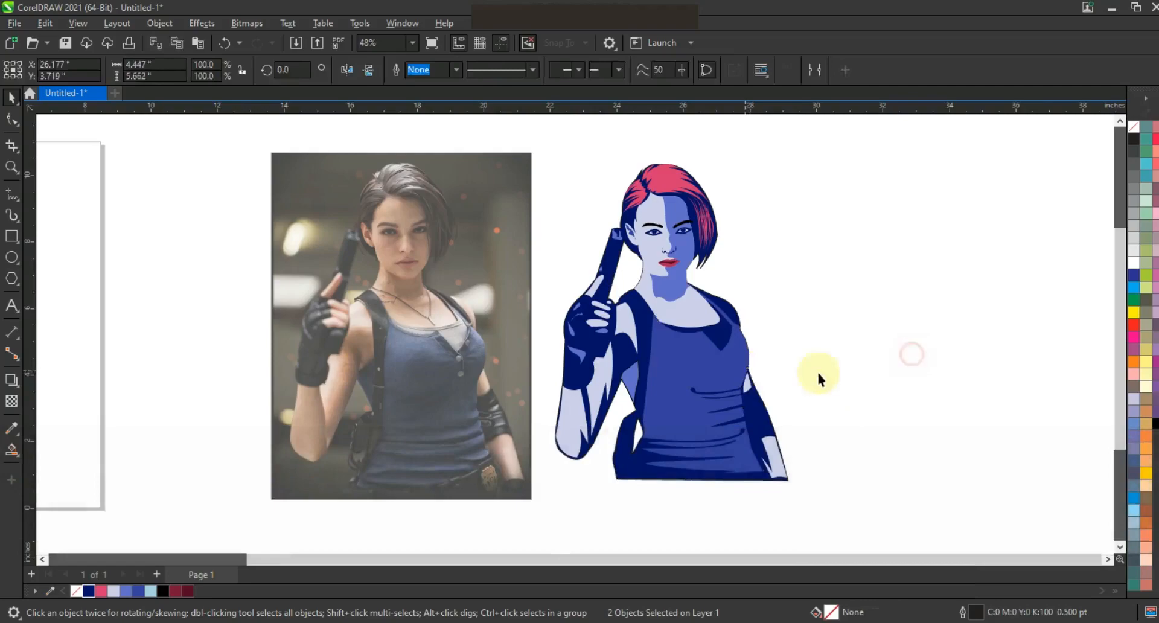
pyautogui.scroll(-2, 803, 356)
pyautogui.press('Escape')
pyautogui.click(745, 381)
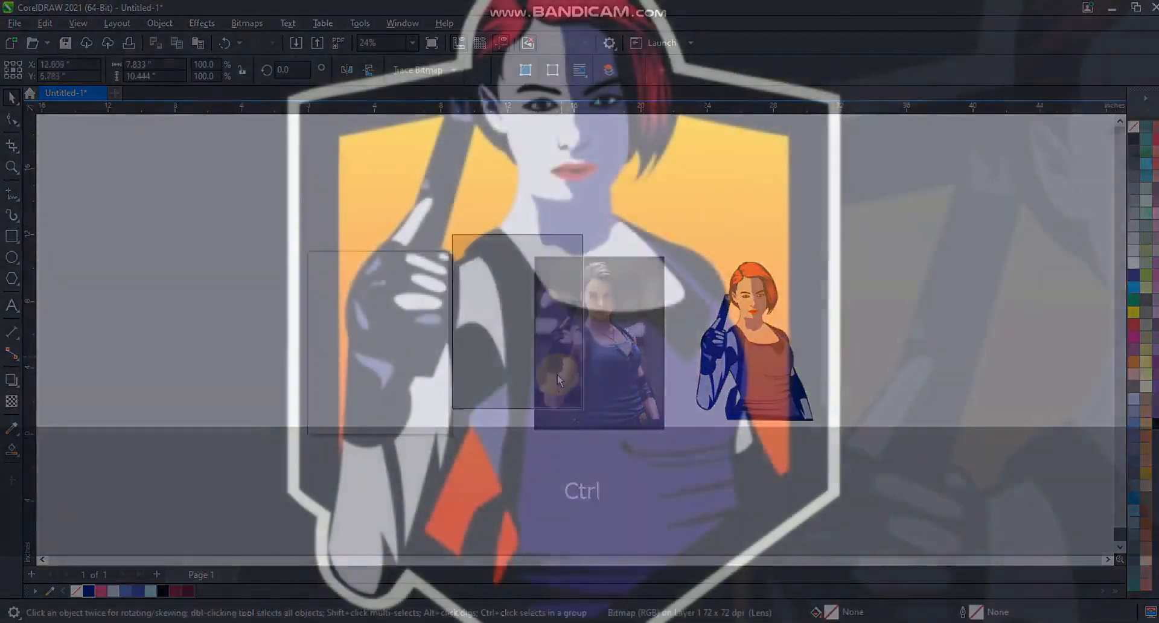